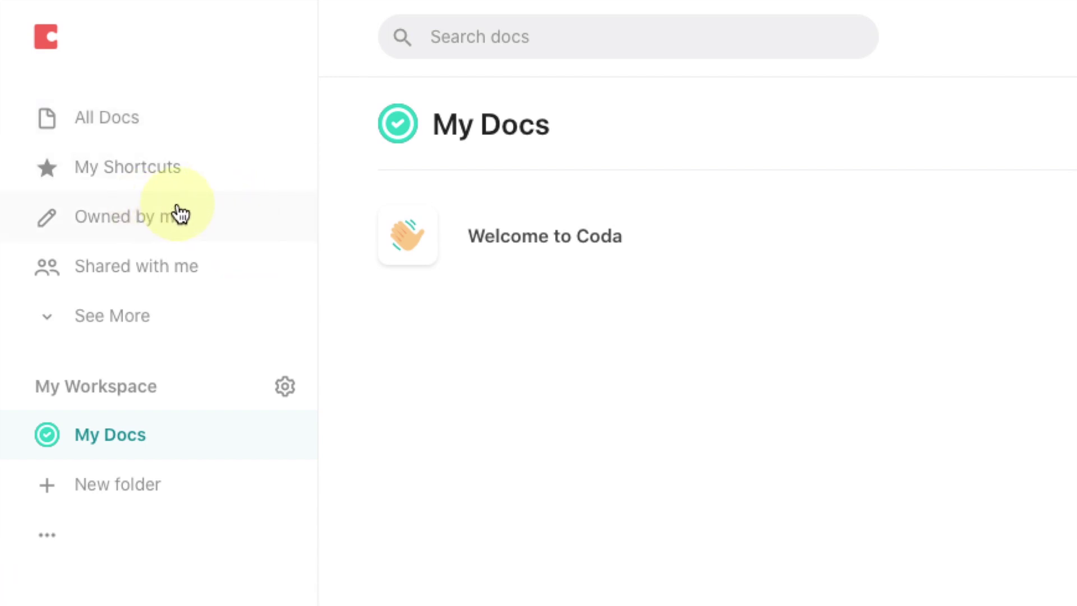
{"action": "left_click", "coordinate": [153, 323]}
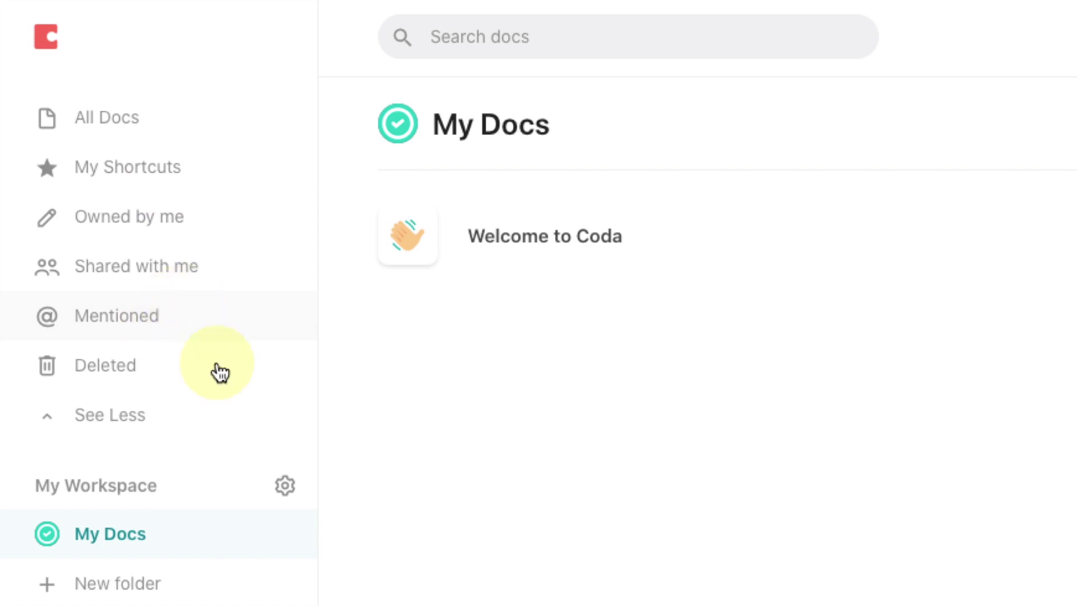
{"action": "left_click", "coordinate": [164, 417]}
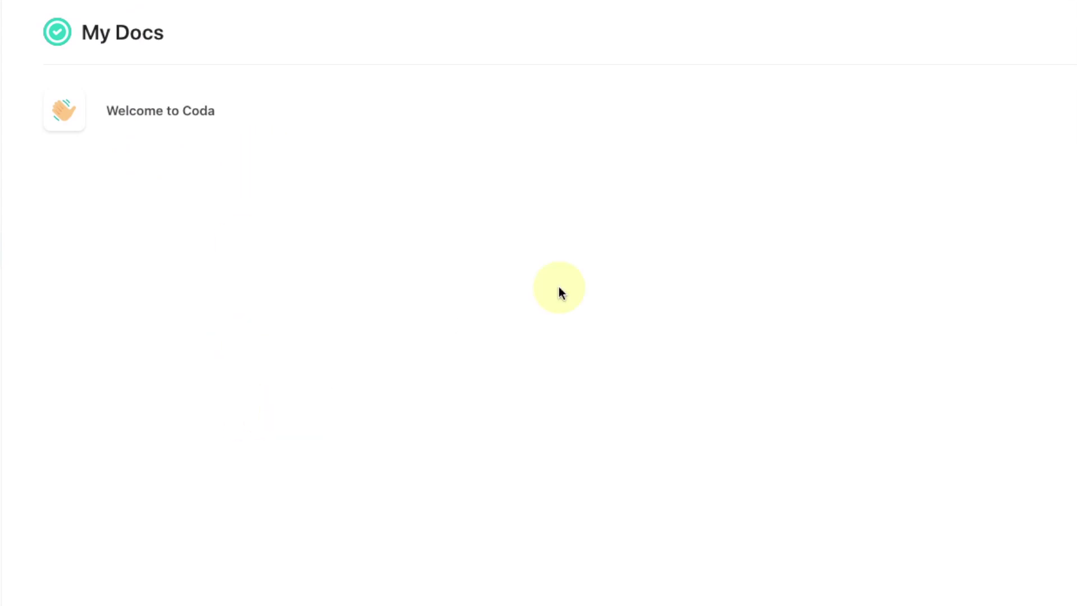
{"action": "mouse_move", "coordinate": [660, 46]}
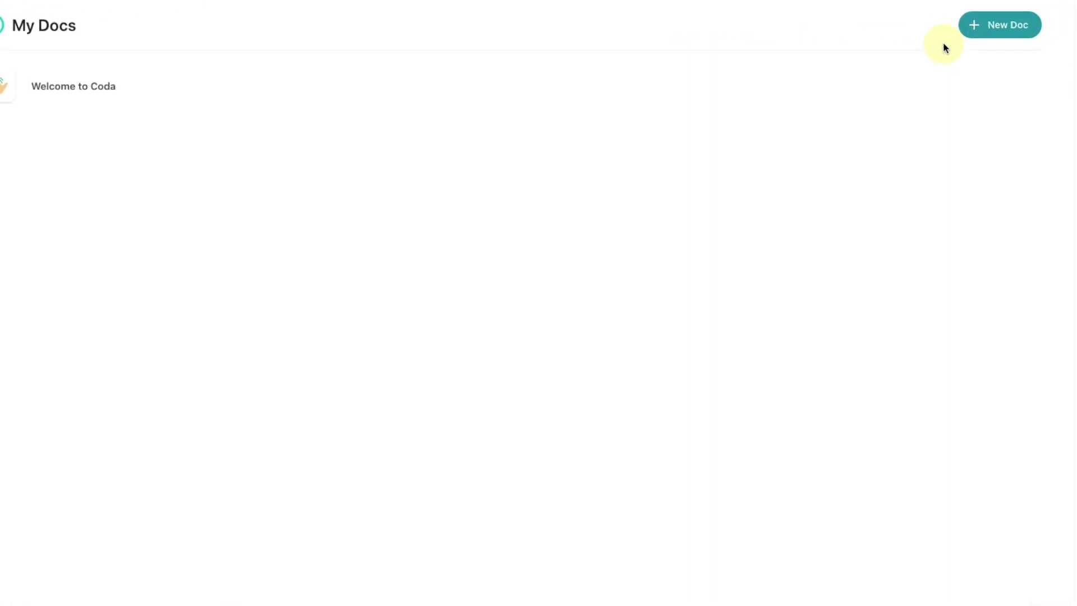
Create a new blank Coda doc from the Start a new doc dialog.
{"action": "left_click", "coordinate": [976, 31]}
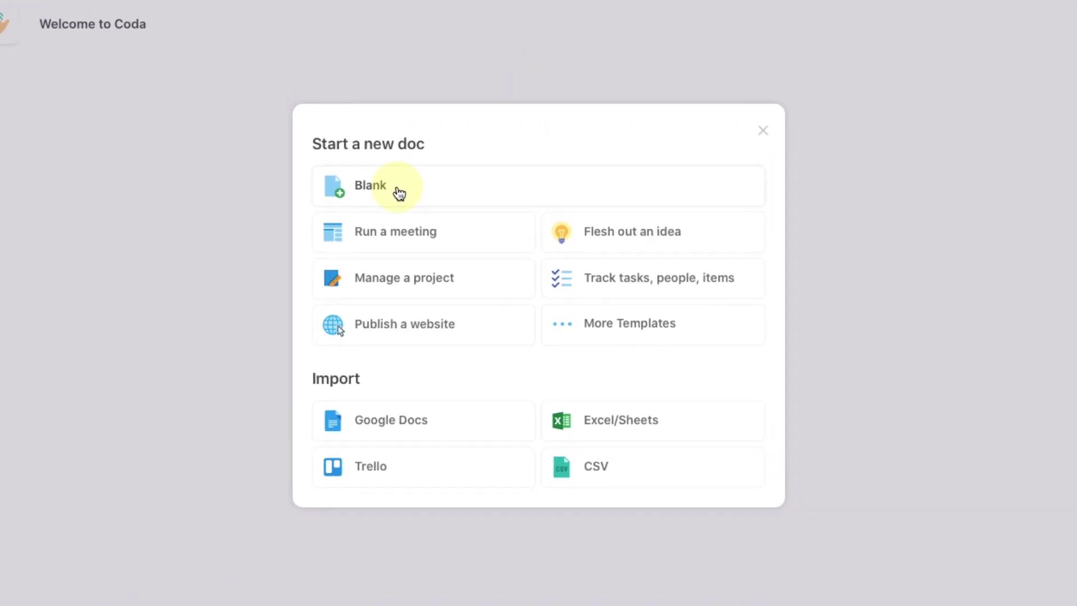
{"action": "left_click", "coordinate": [396, 191]}
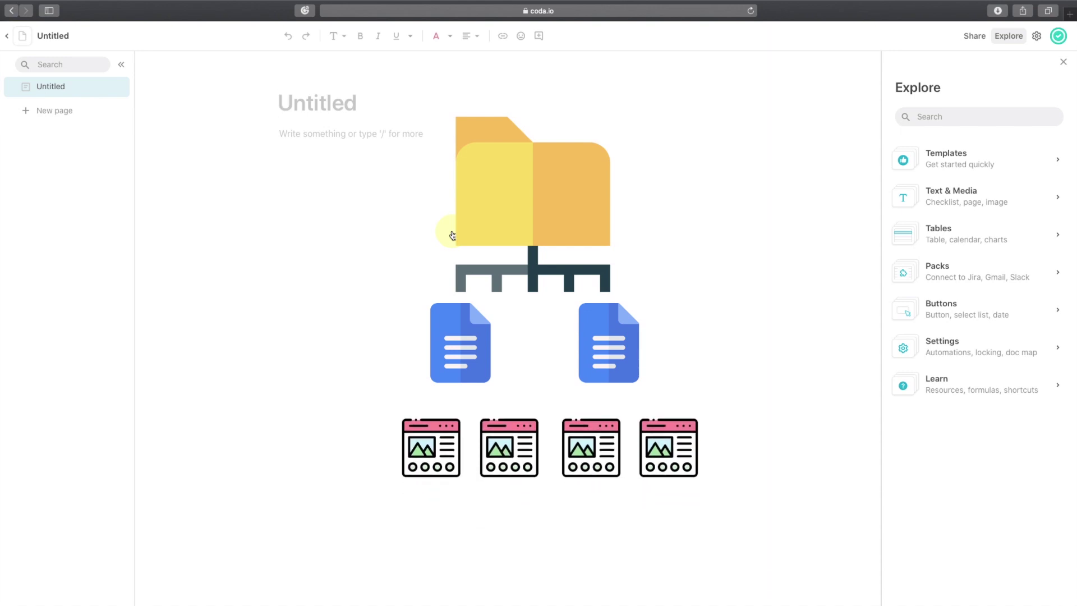
Title the first page 'Página 1'.
{"action": "type", "text": "P[ago"}
{"action": "key", "text": "BackSpace"}
{"action": "key", "text": "BackSpace"}
{"action": "key", "text": "BackSpace"}
{"action": "key", "text": "BackSpace"}
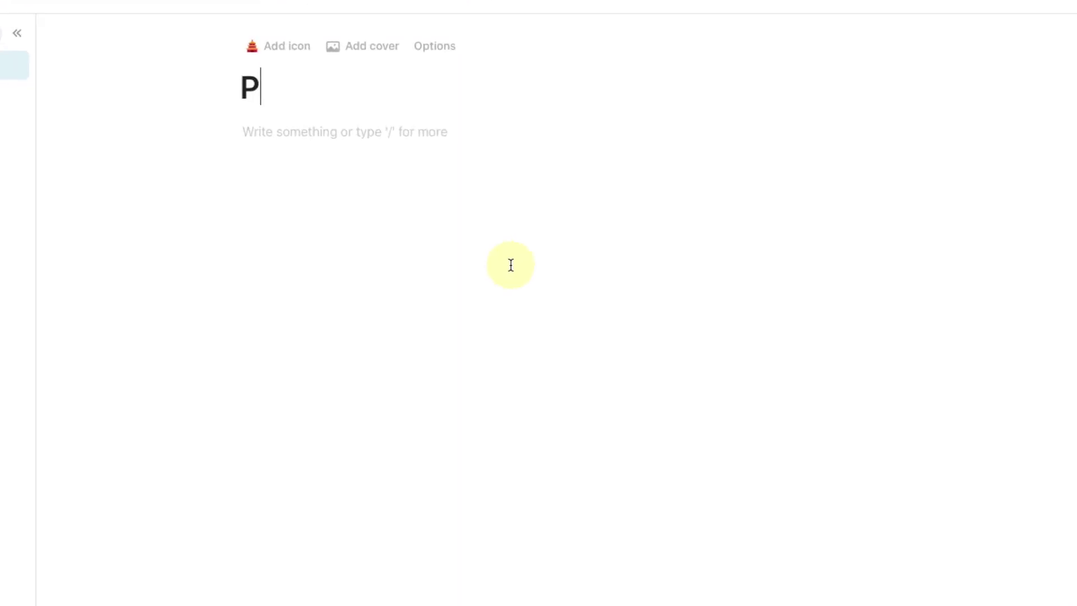
{"action": "type", "text": "ágina 1"}
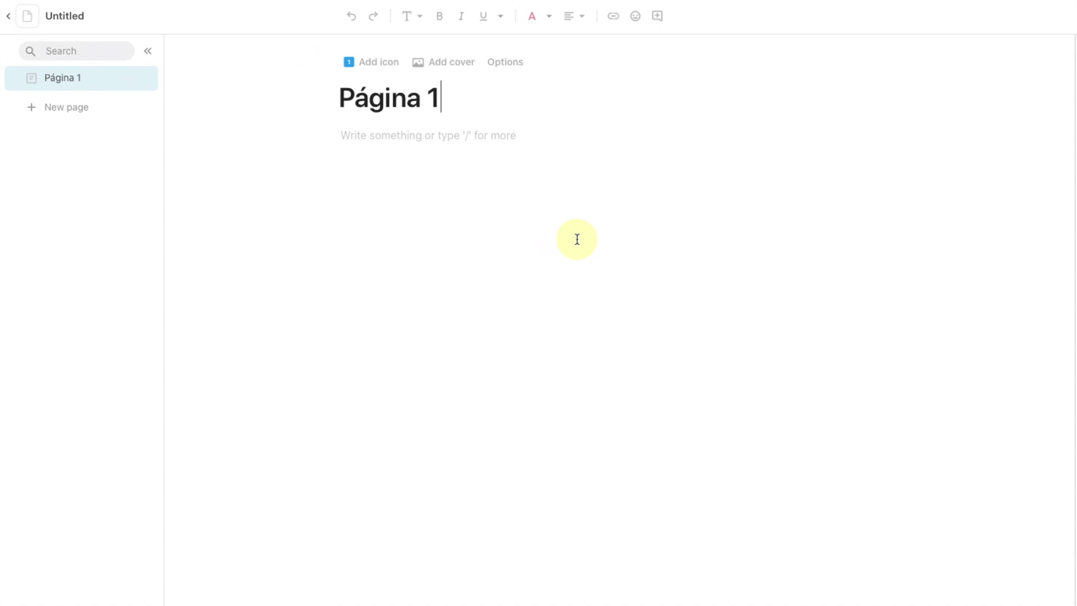
Rename the doc from Untitled to 'DOCUMENTO TESTE'.
{"action": "left_click", "coordinate": [65, 15]}
{"action": "type", "text": "D"}
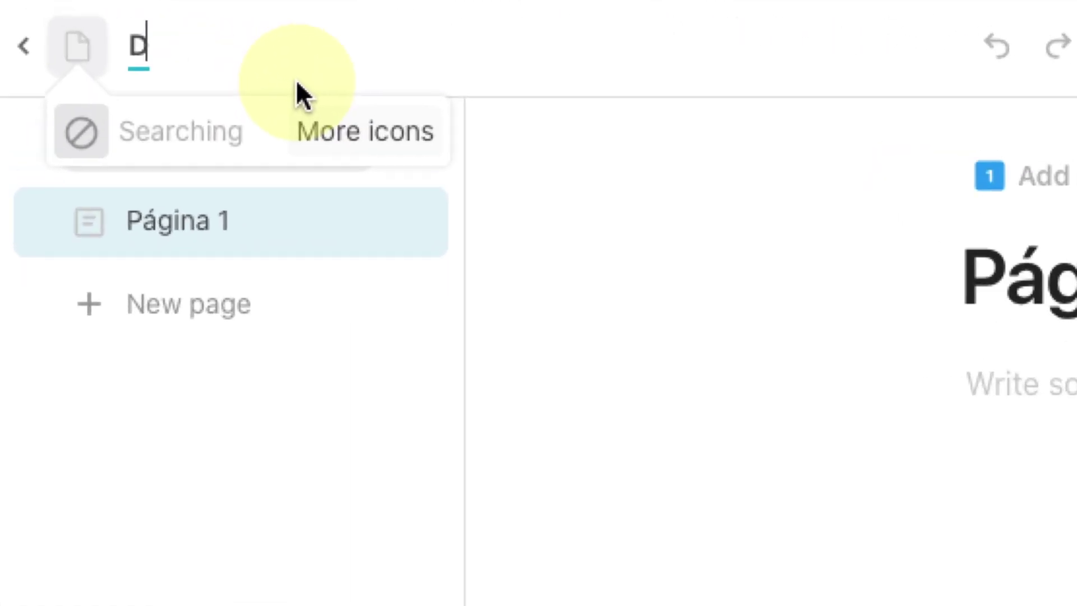
{"action": "type", "text": "ocumeento"}
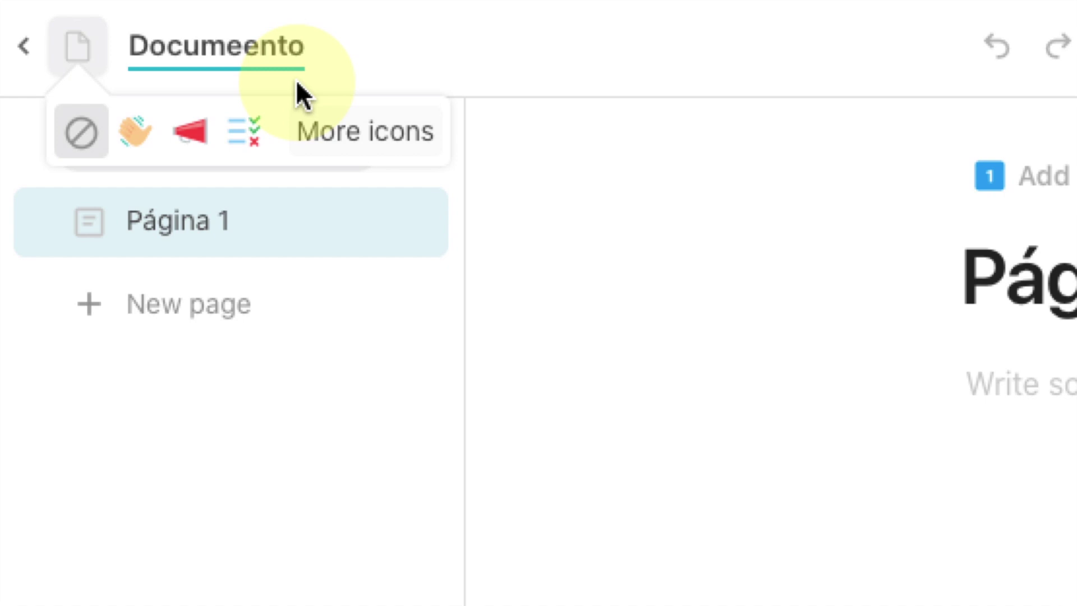
{"action": "double_click", "coordinate": [276, 53]}
{"action": "key", "text": "BackSpace"}
{"action": "type", "text": "DOCUMENTO TESTE"}
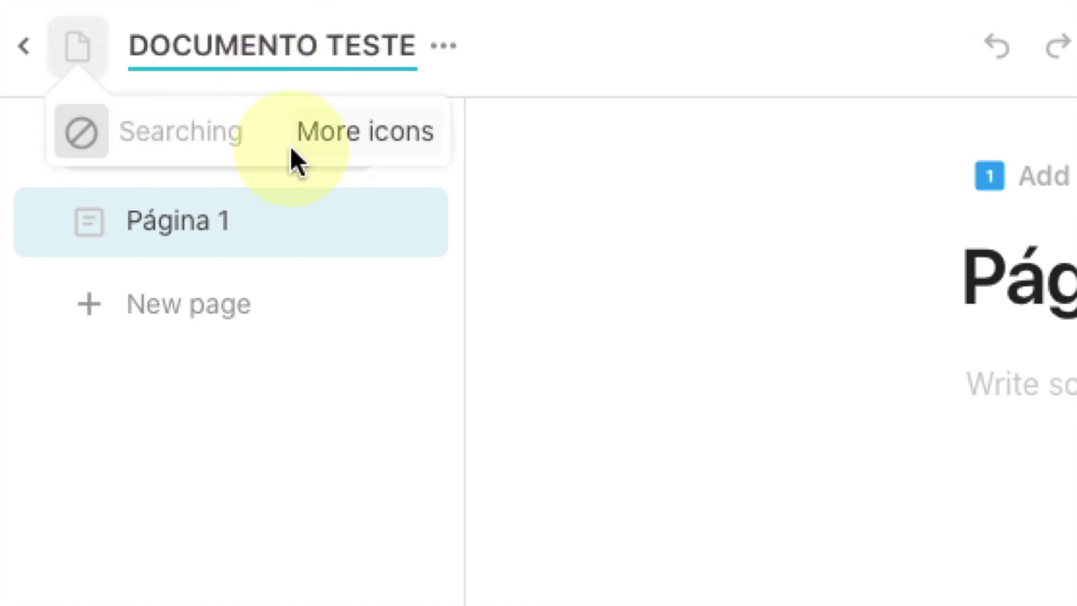
{"action": "left_click", "coordinate": [654, 469]}
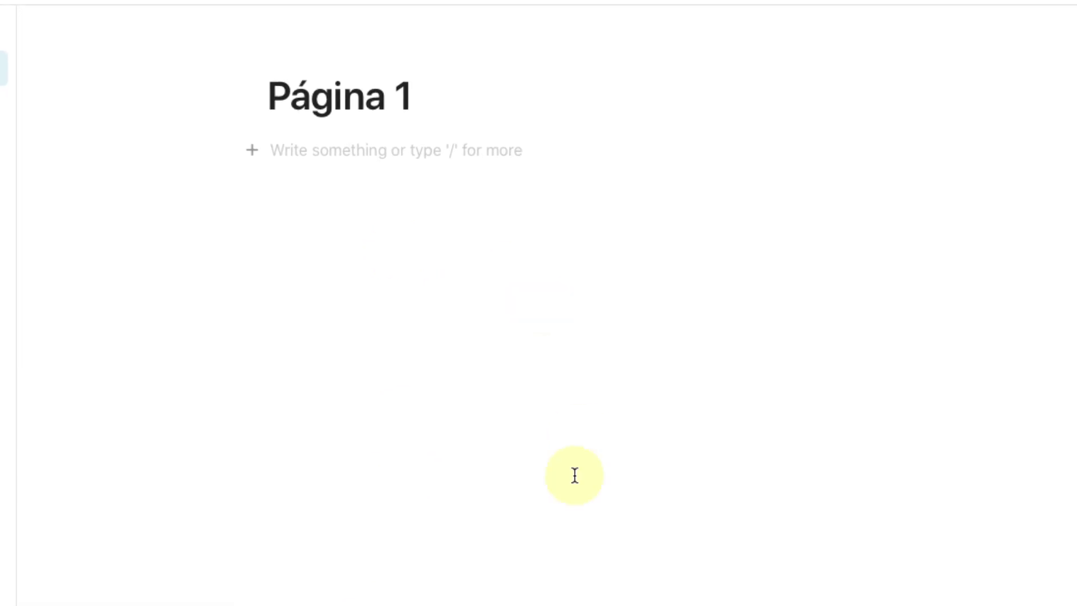
Give Página 1 the blue numbered circle 1 icon.
{"action": "mouse_move", "coordinate": [320, 41]}
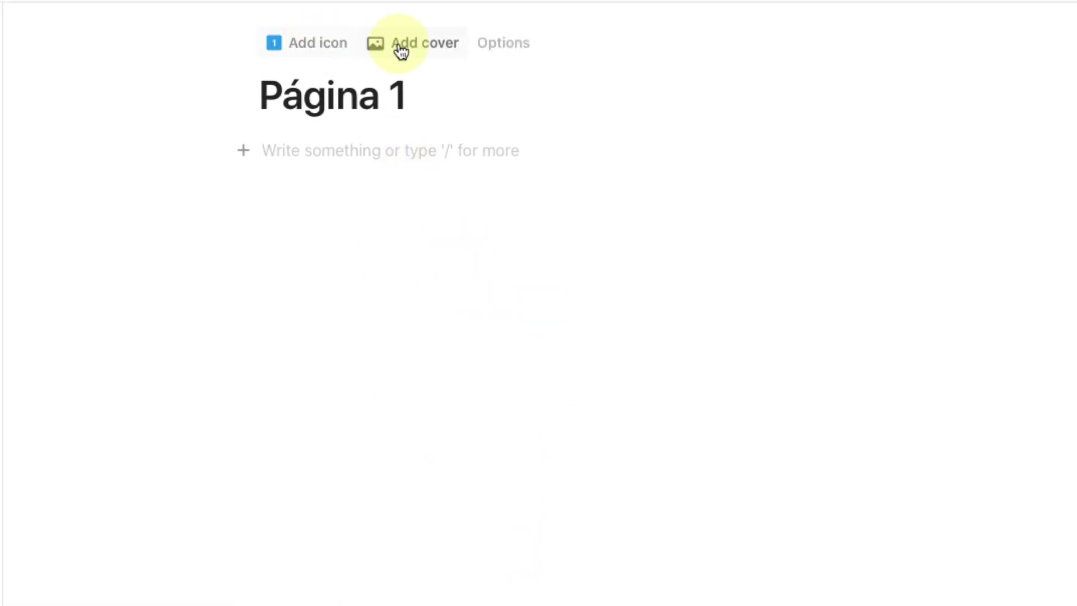
{"action": "left_click", "coordinate": [301, 50]}
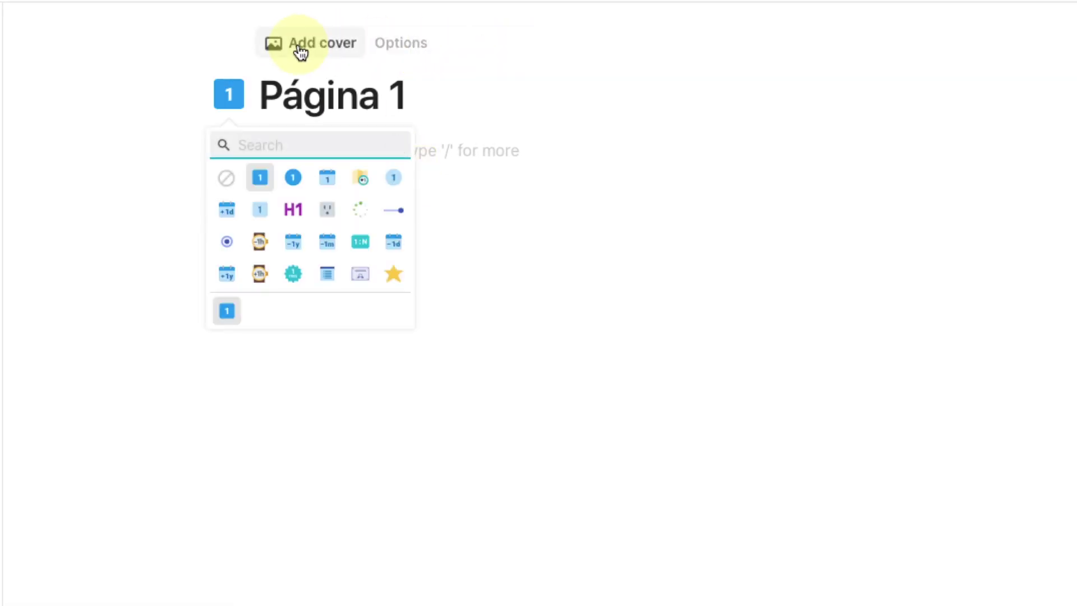
{"action": "left_click", "coordinate": [292, 178]}
Add a patterned cover image above the Página 1 title.
{"action": "left_click", "coordinate": [275, 36]}
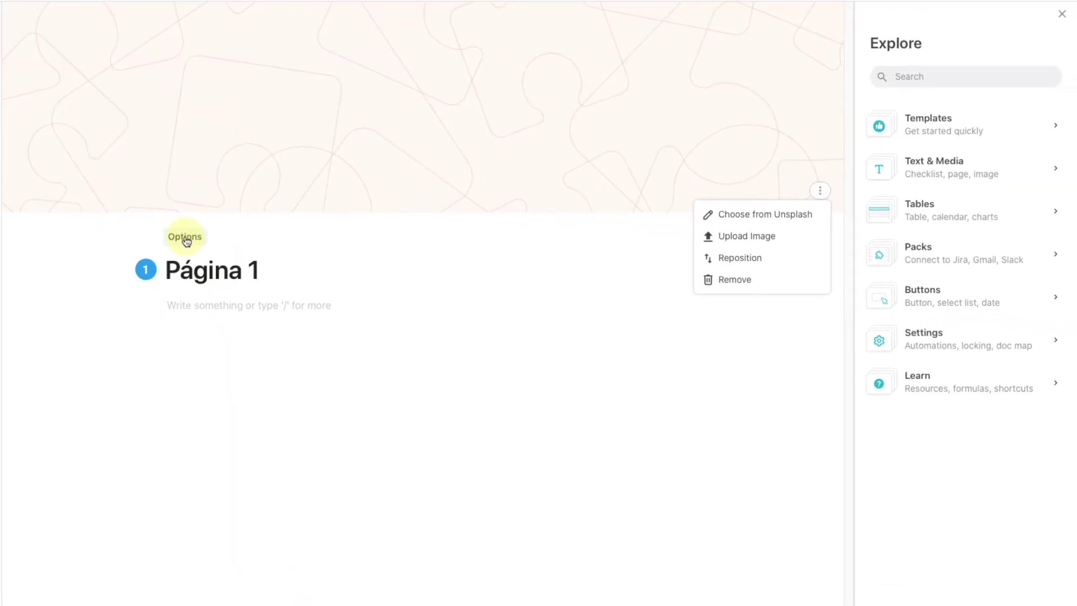
{"action": "left_click", "coordinate": [184, 237]}
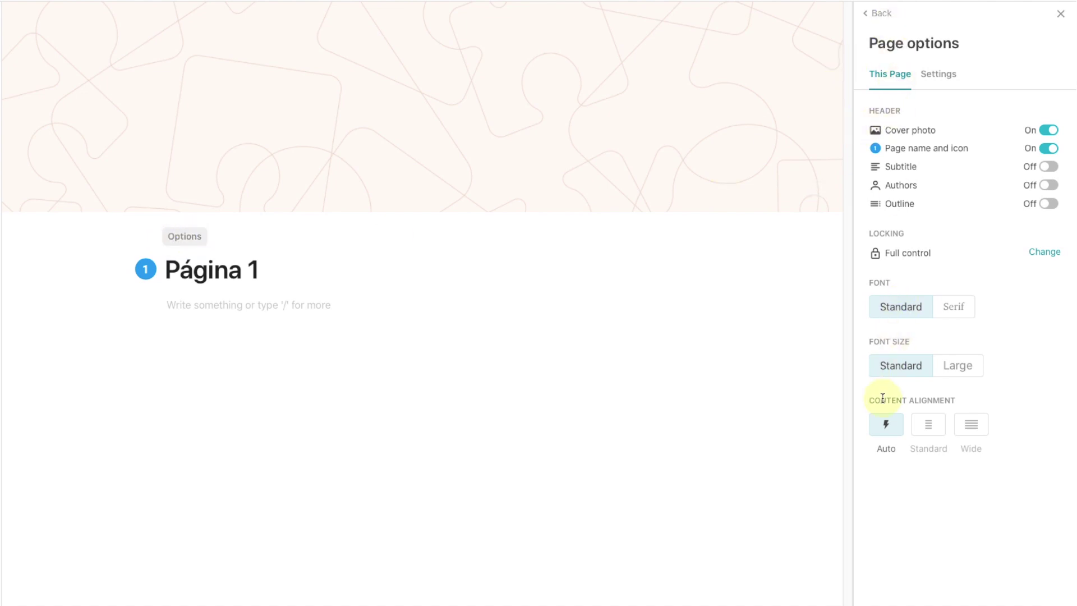
{"action": "left_click", "coordinate": [1059, 22]}
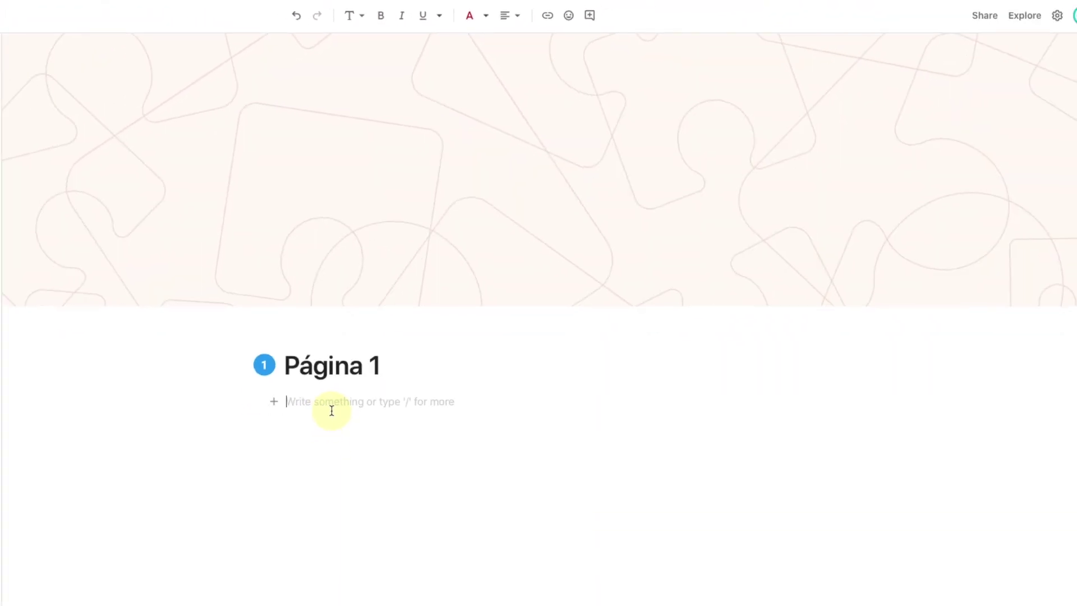
Add the author's name under the title and make it bold, underlined and italic.
{"action": "type", "text": "DANIEL FREELA"}
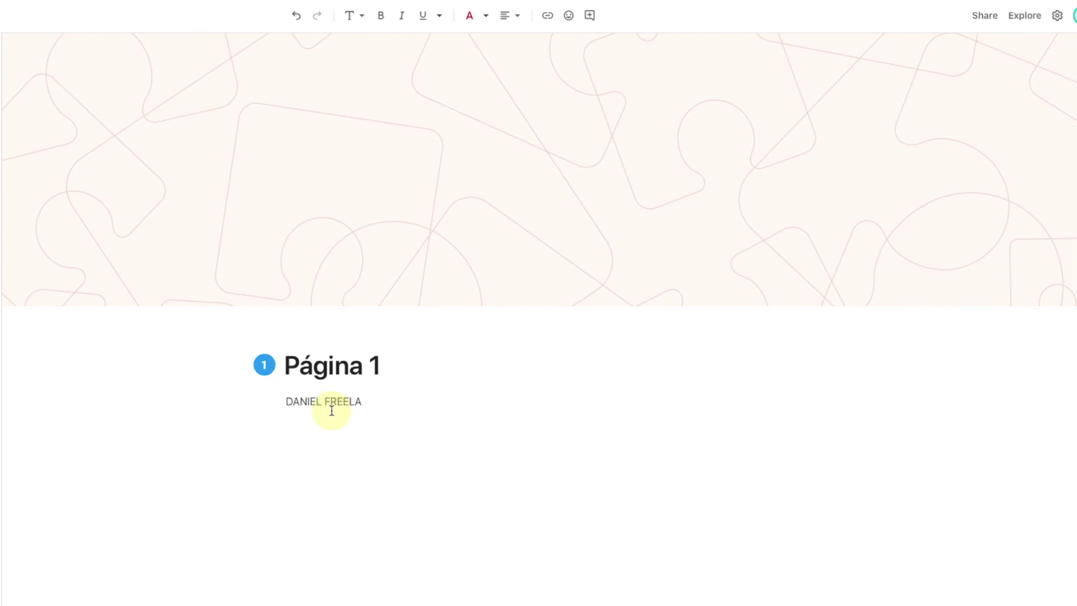
{"action": "left_click_drag", "start_coordinate": [386, 413], "coordinate": [253, 398]}
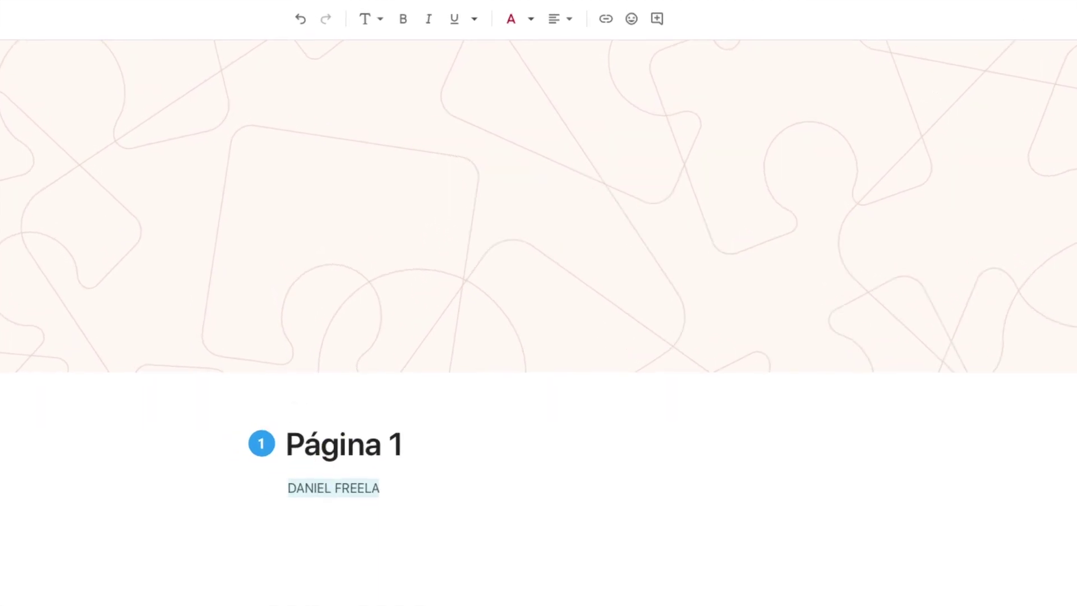
{"action": "left_click_drag", "start_coordinate": [402, 494], "coordinate": [284, 483]}
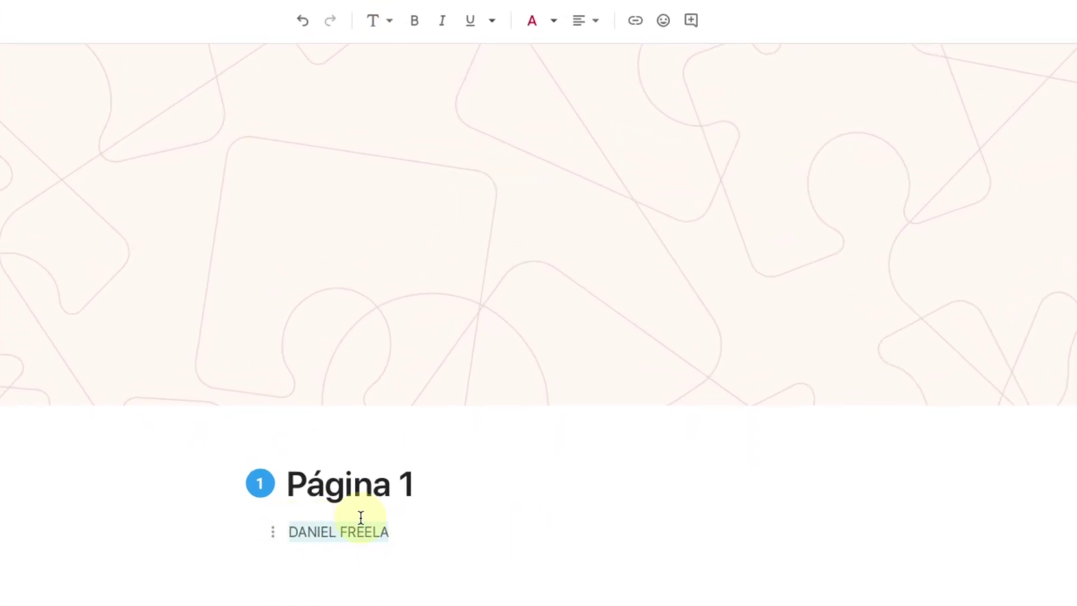
{"action": "left_click", "coordinate": [424, 22]}
{"action": "left_click", "coordinate": [436, 527]}
{"action": "left_click_drag", "start_coordinate": [408, 534], "coordinate": [289, 530]}
{"action": "left_click", "coordinate": [469, 20]}
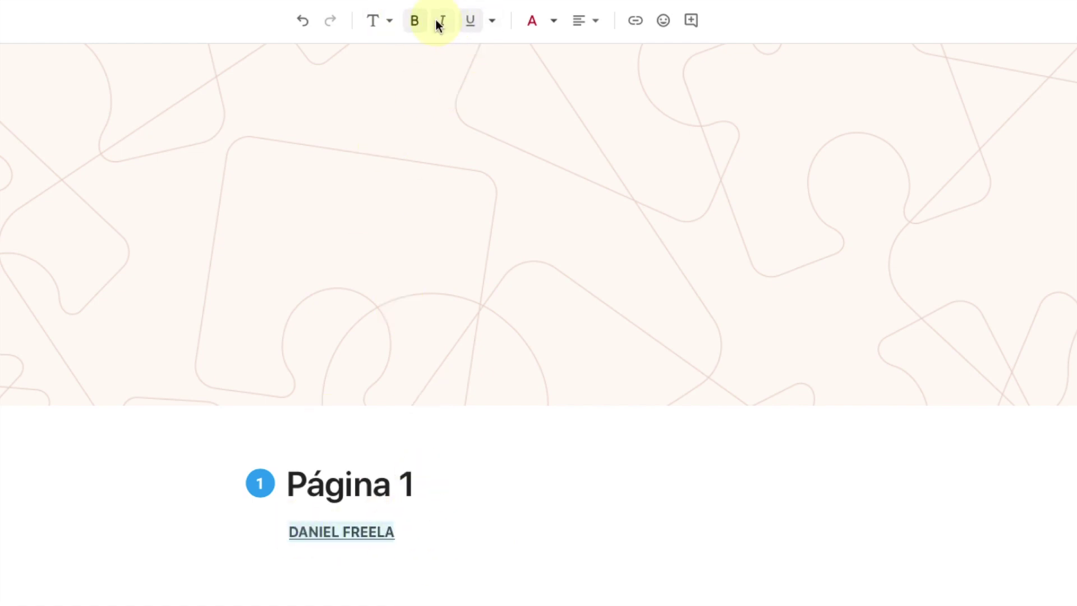
{"action": "left_click", "coordinate": [441, 21]}
{"action": "left_click", "coordinate": [452, 527]}
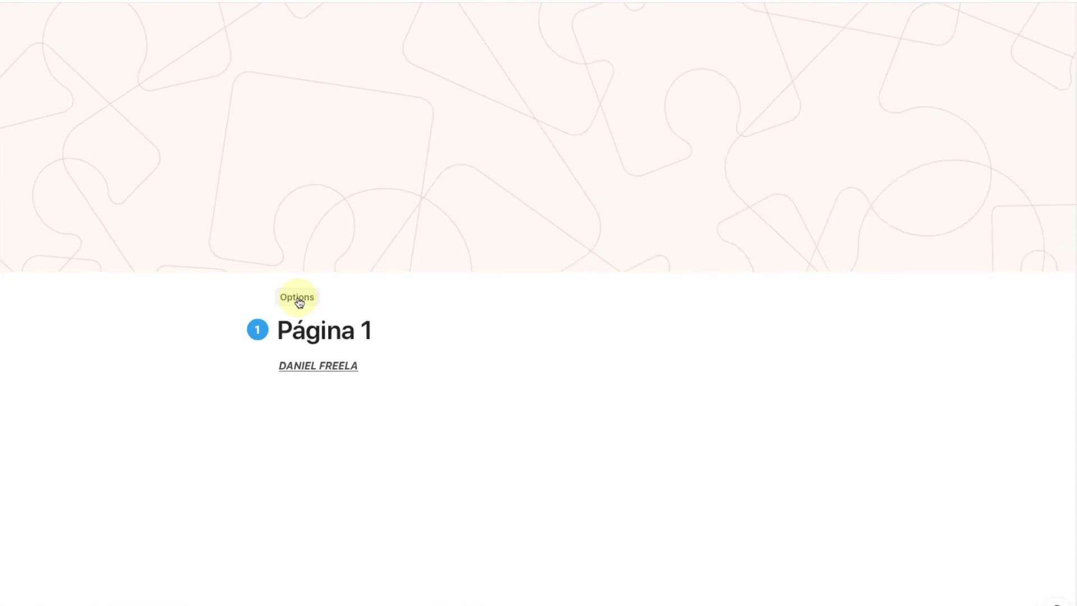
{"action": "left_click", "coordinate": [297, 294]}
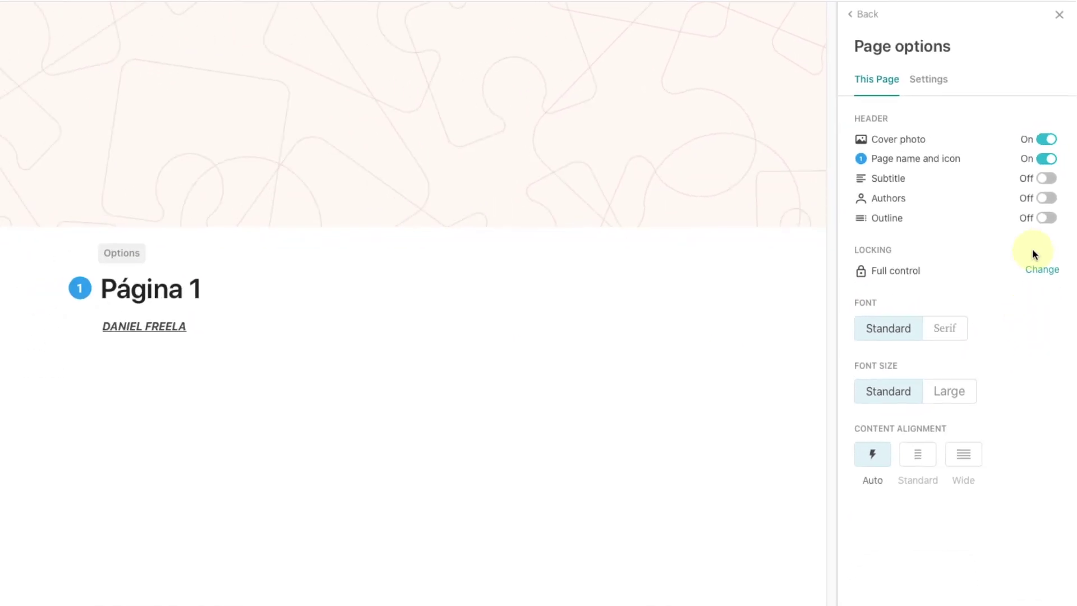
{"action": "left_click", "coordinate": [1052, 133]}
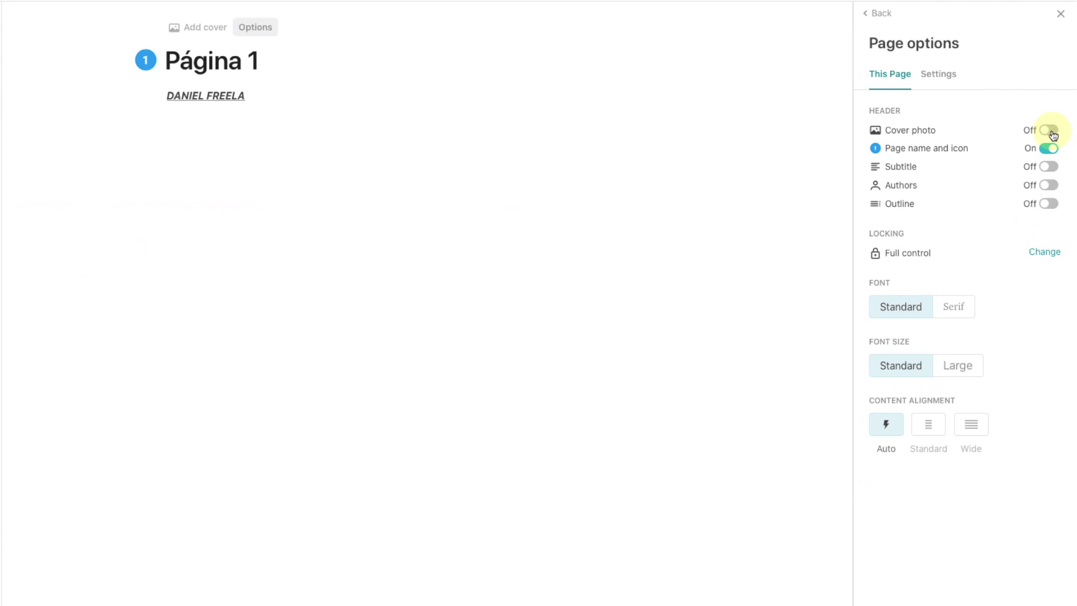
{"action": "left_click", "coordinate": [1053, 132]}
{"action": "left_click", "coordinate": [1053, 150]}
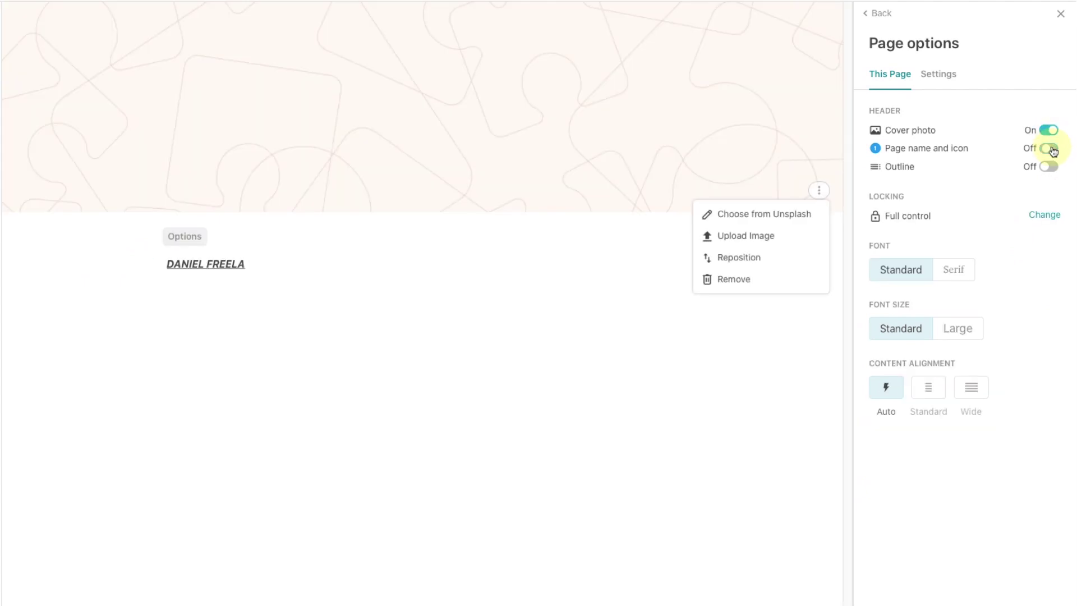
{"action": "left_click", "coordinate": [1053, 150]}
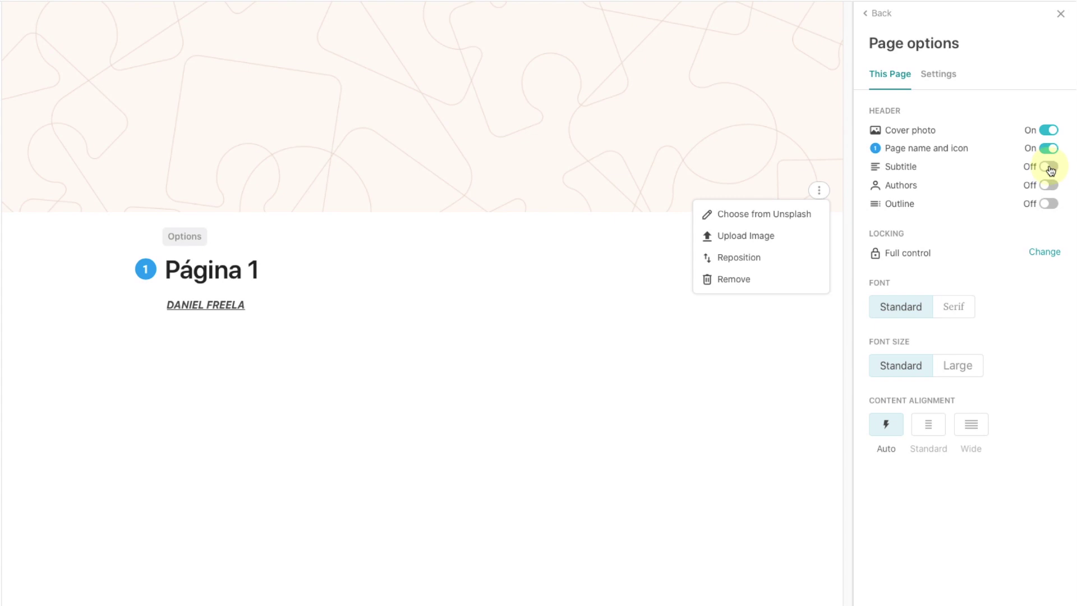
{"action": "left_click", "coordinate": [1050, 167]}
{"action": "left_click", "coordinate": [1050, 169]}
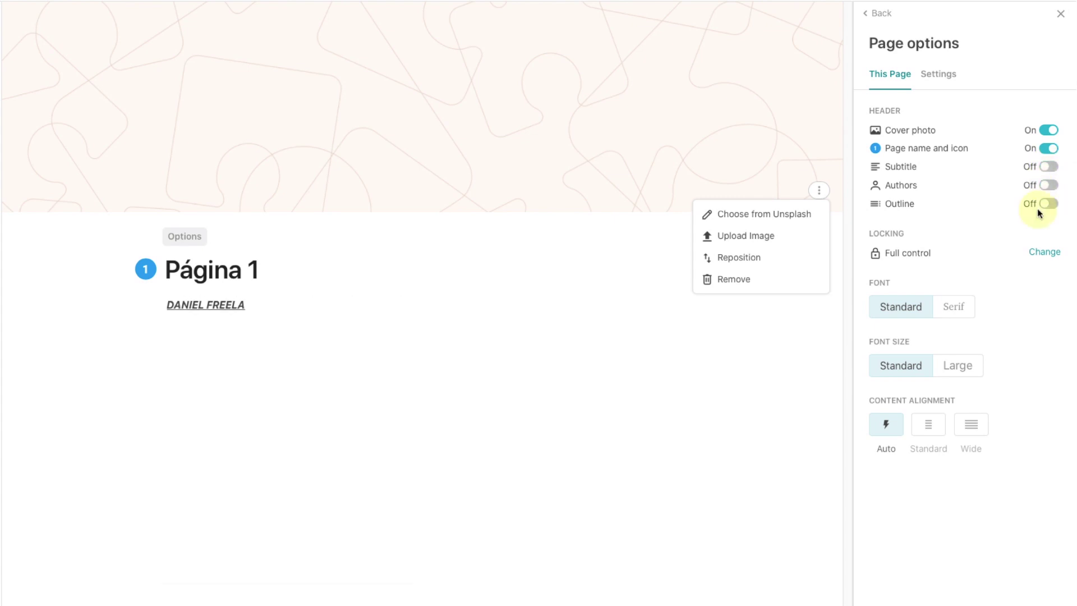
{"action": "left_click", "coordinate": [1047, 186]}
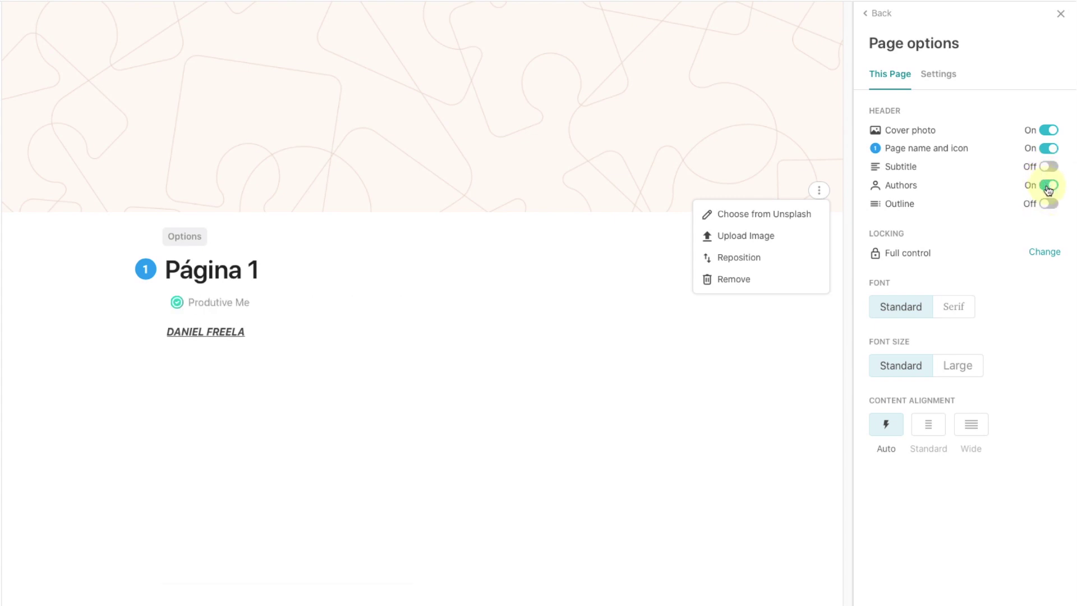
{"action": "left_click", "coordinate": [1048, 186]}
{"action": "left_click", "coordinate": [1049, 203]}
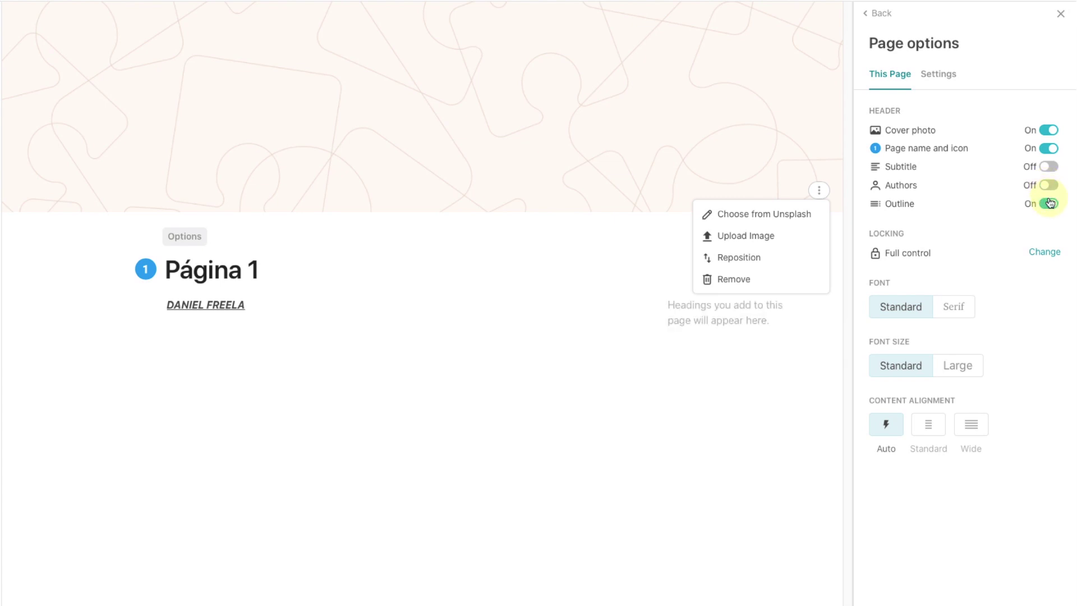
{"action": "left_click", "coordinate": [1049, 204]}
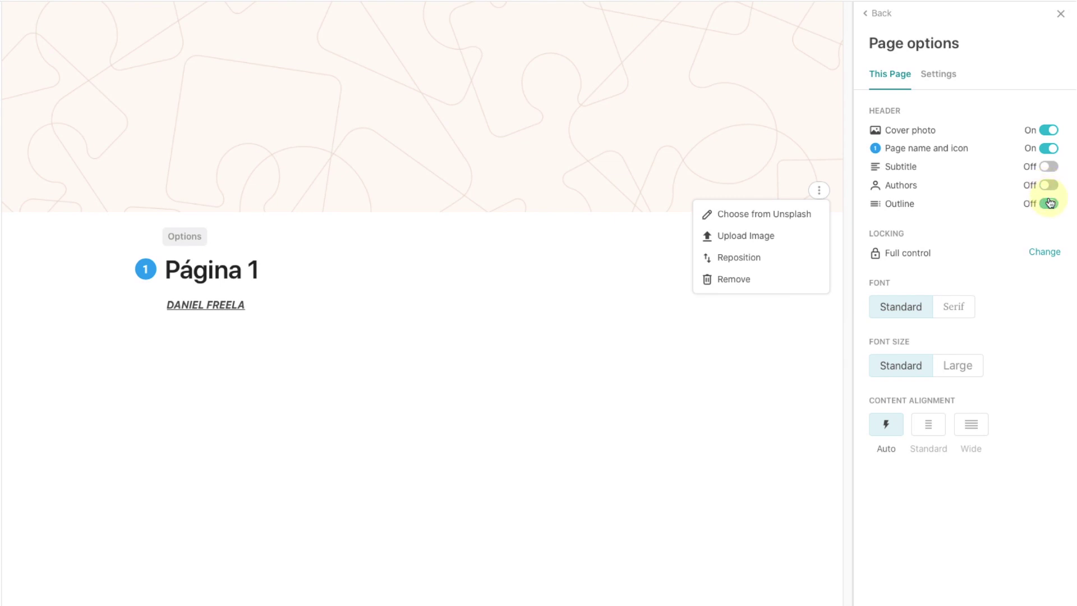
{"action": "left_click", "coordinate": [824, 192]}
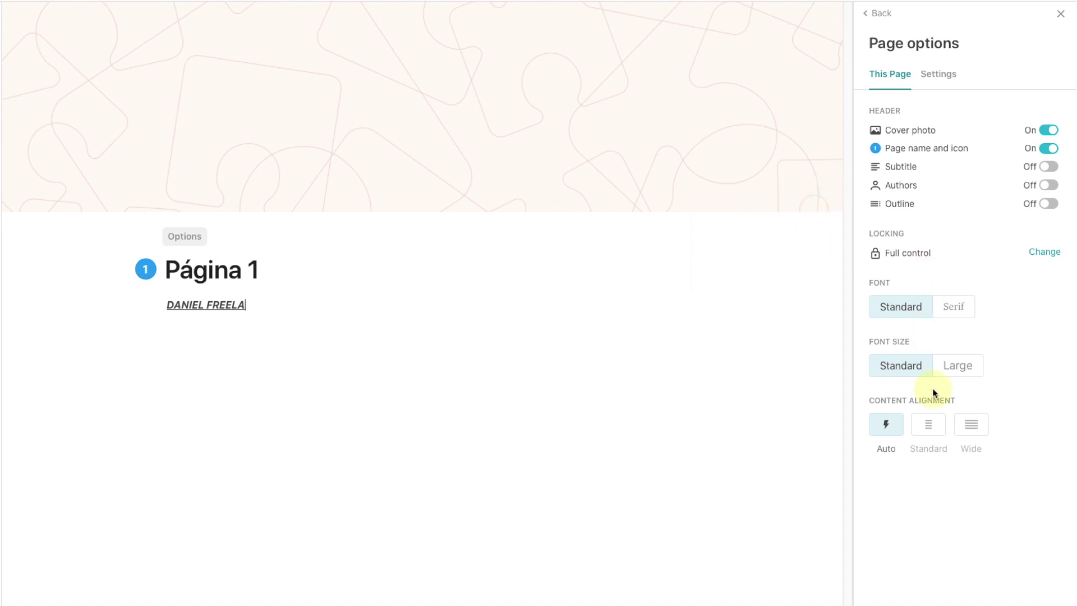
{"action": "left_click", "coordinate": [928, 425]}
{"action": "left_click", "coordinate": [972, 425]}
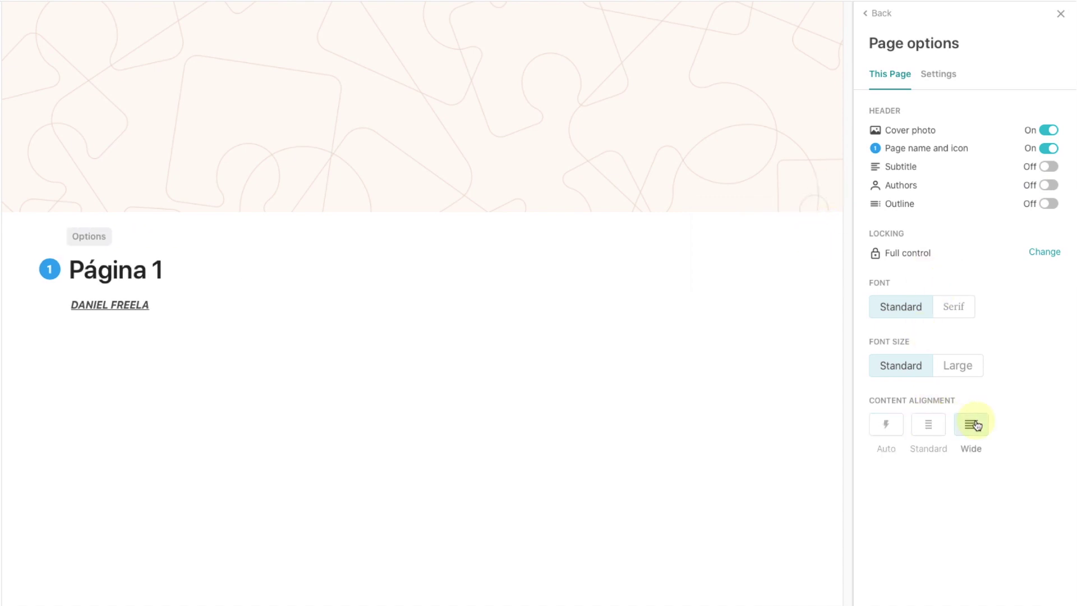
{"action": "left_click", "coordinate": [928, 425]}
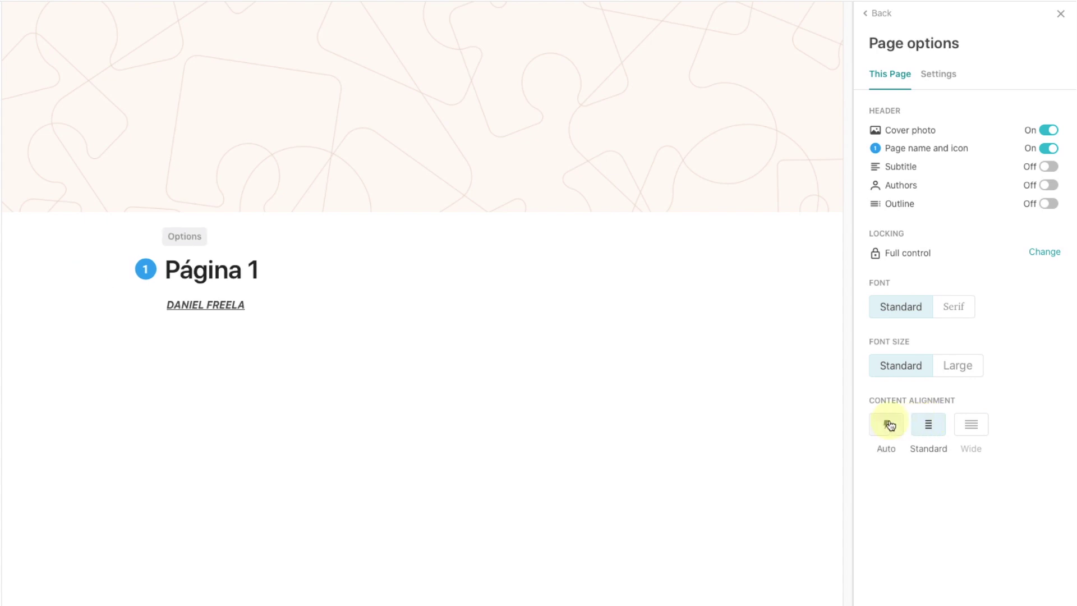
{"action": "left_click", "coordinate": [963, 372]}
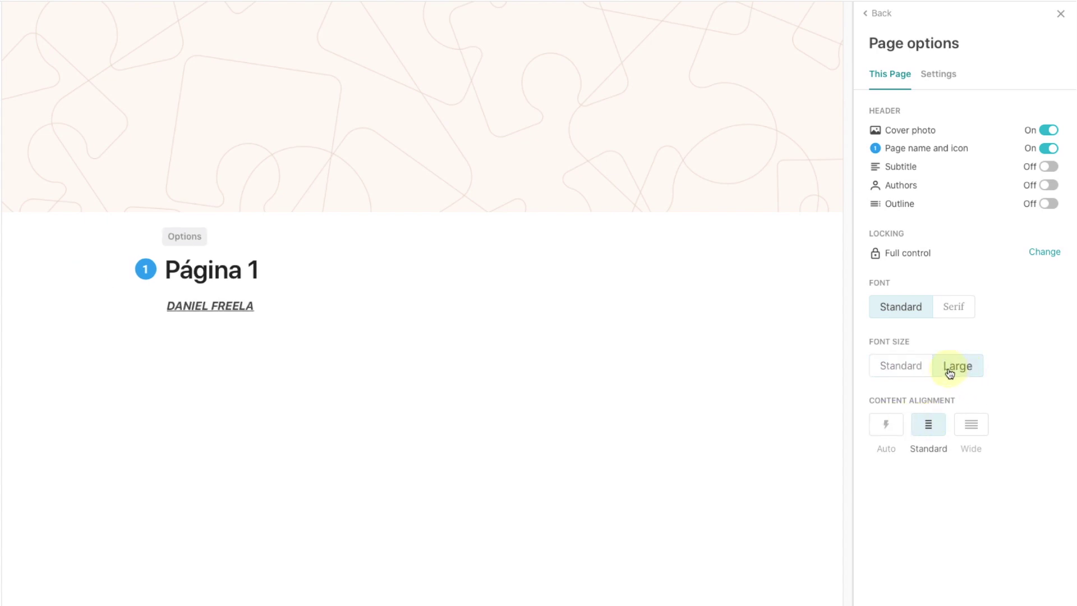
{"action": "left_click", "coordinate": [894, 368]}
{"action": "left_click", "coordinate": [959, 307]}
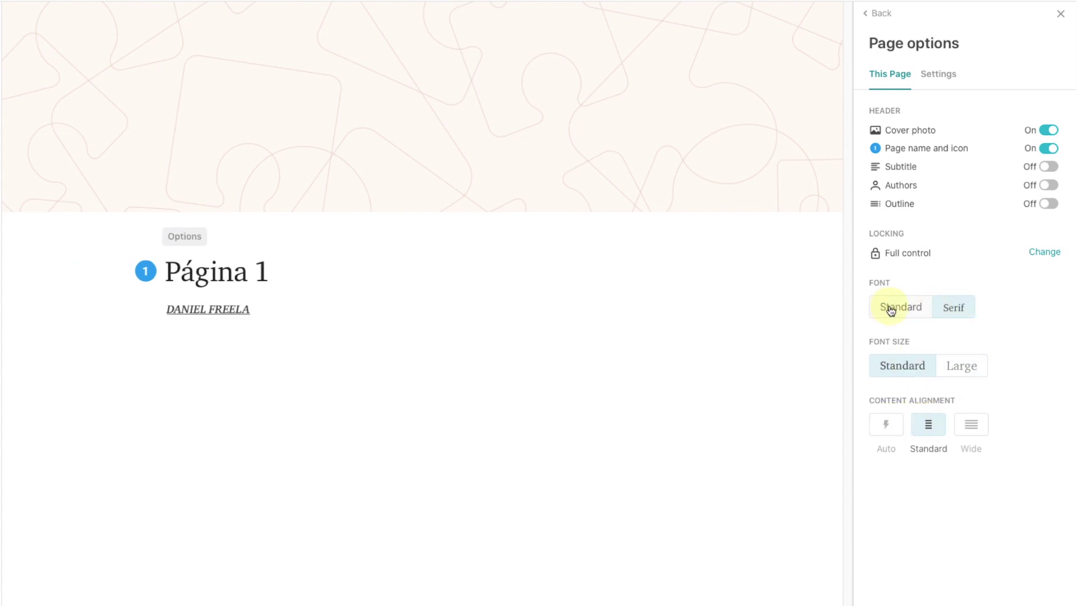
{"action": "left_click", "coordinate": [896, 311]}
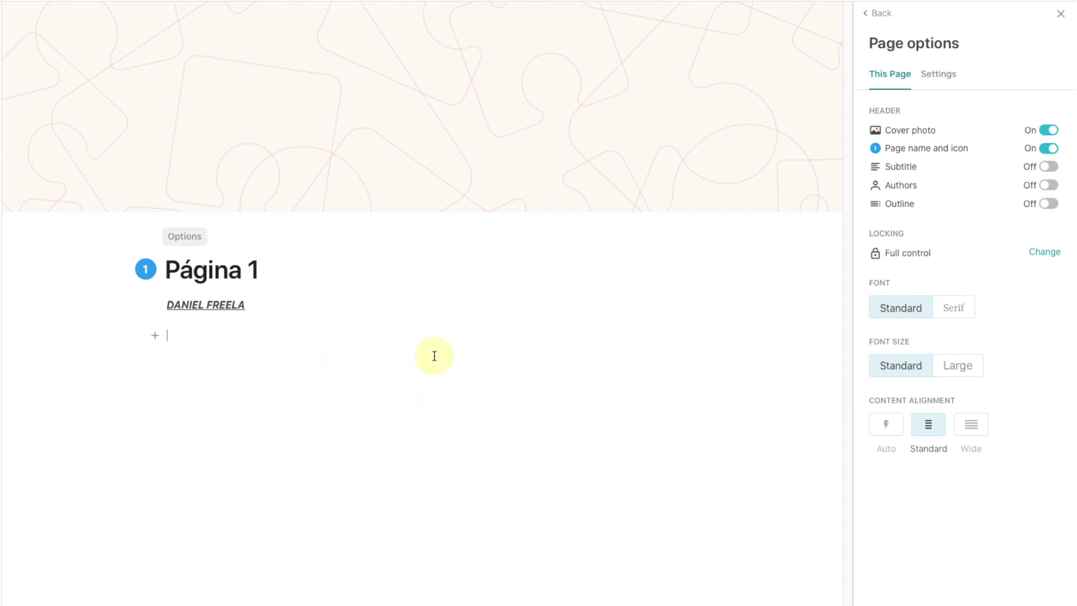
{"action": "type", "text": "/"}
{"action": "key", "text": "BackSpace"}
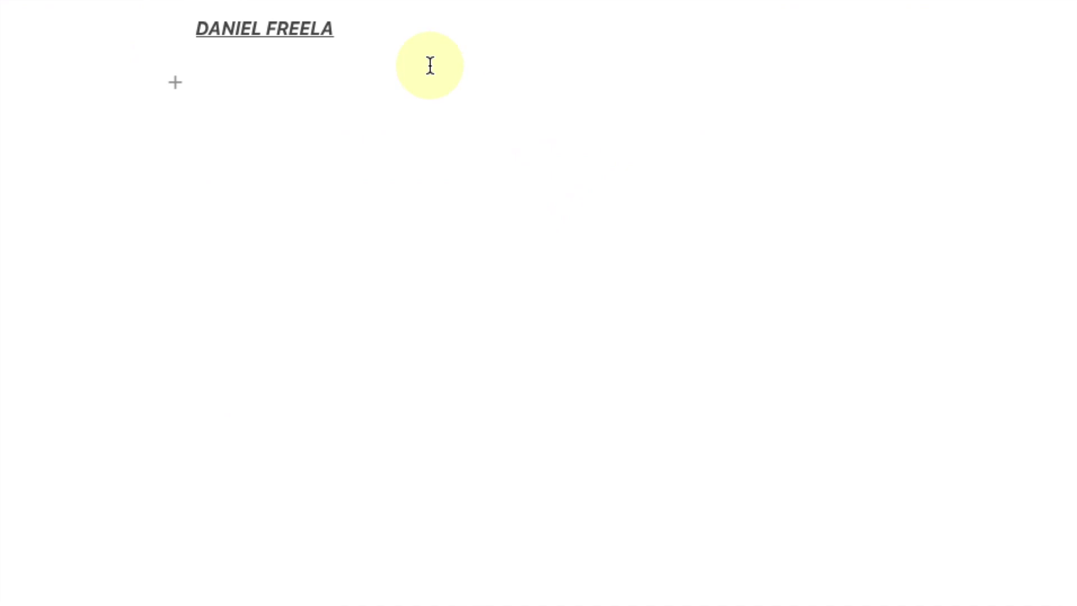
{"action": "left_click", "coordinate": [175, 84]}
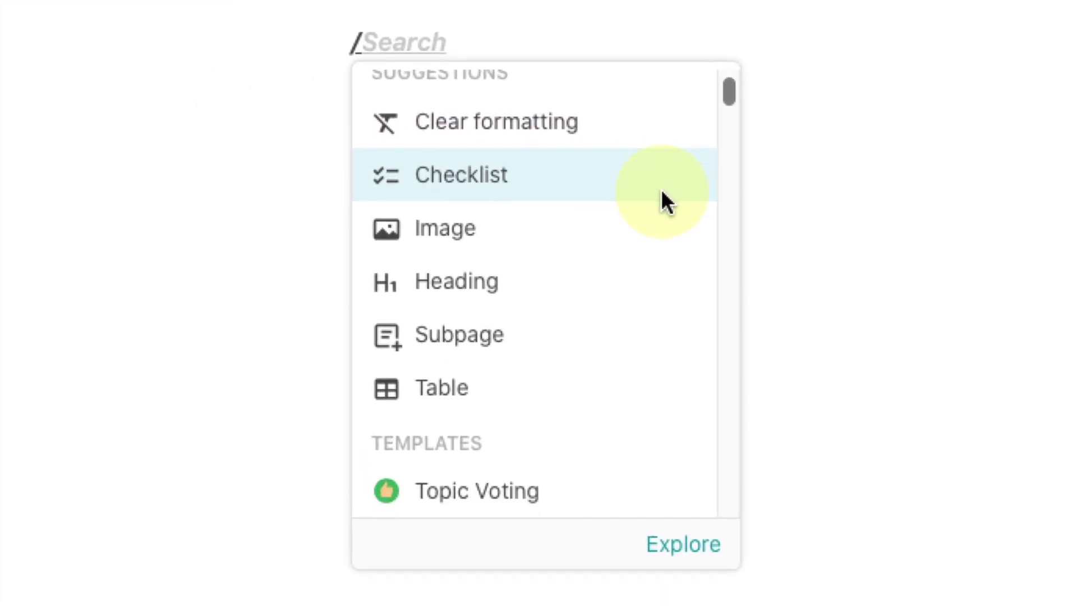
{"action": "scroll", "coordinate": [662, 192], "scroll_direction": "down", "scroll_amount": 2}
{"action": "scroll", "coordinate": [627, 205], "scroll_direction": "up", "scroll_amount": 2}
{"action": "scroll", "coordinate": [626, 205], "scroll_direction": "down", "scroll_amount": 2}
{"action": "scroll", "coordinate": [578, 219], "scroll_direction": "down", "scroll_amount": 3}
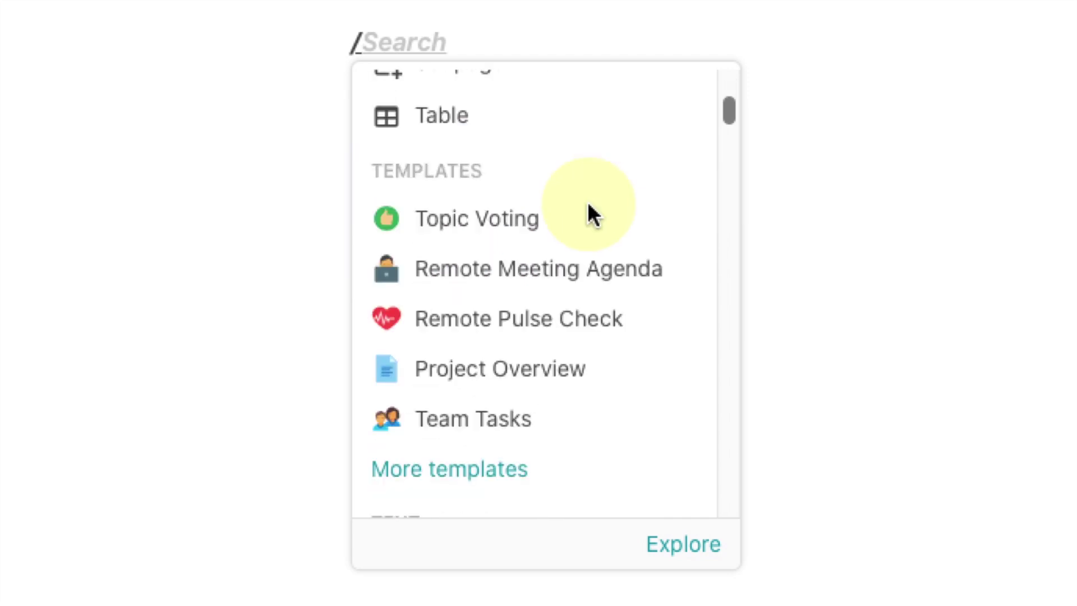
{"action": "scroll", "coordinate": [474, 170], "scroll_direction": "down", "scroll_amount": 1}
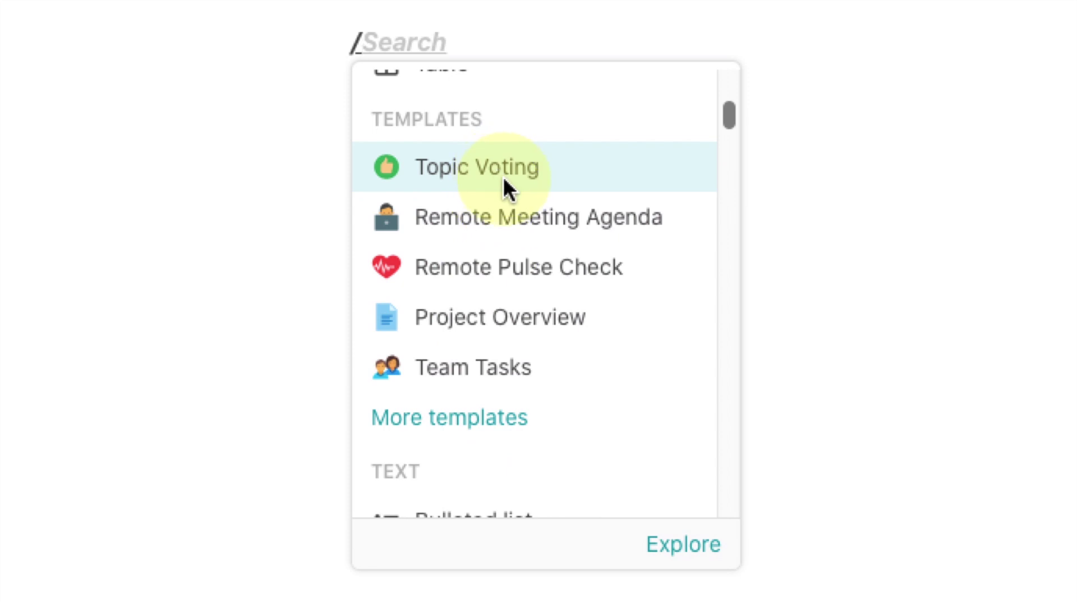
{"action": "scroll", "coordinate": [578, 283], "scroll_direction": "down", "scroll_amount": 2}
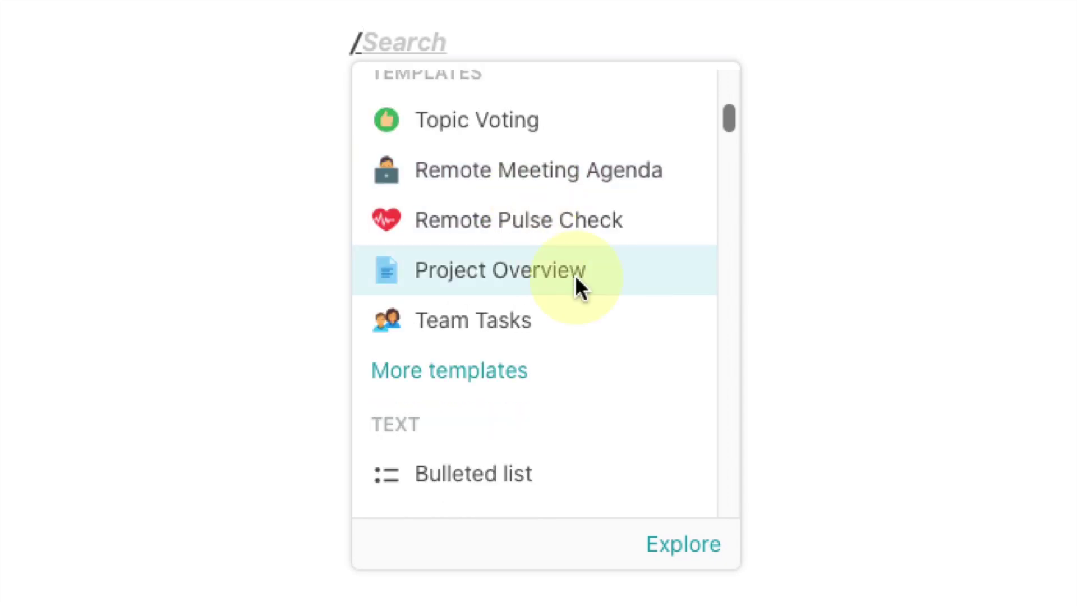
{"action": "scroll", "coordinate": [601, 392], "scroll_direction": "down", "scroll_amount": 5}
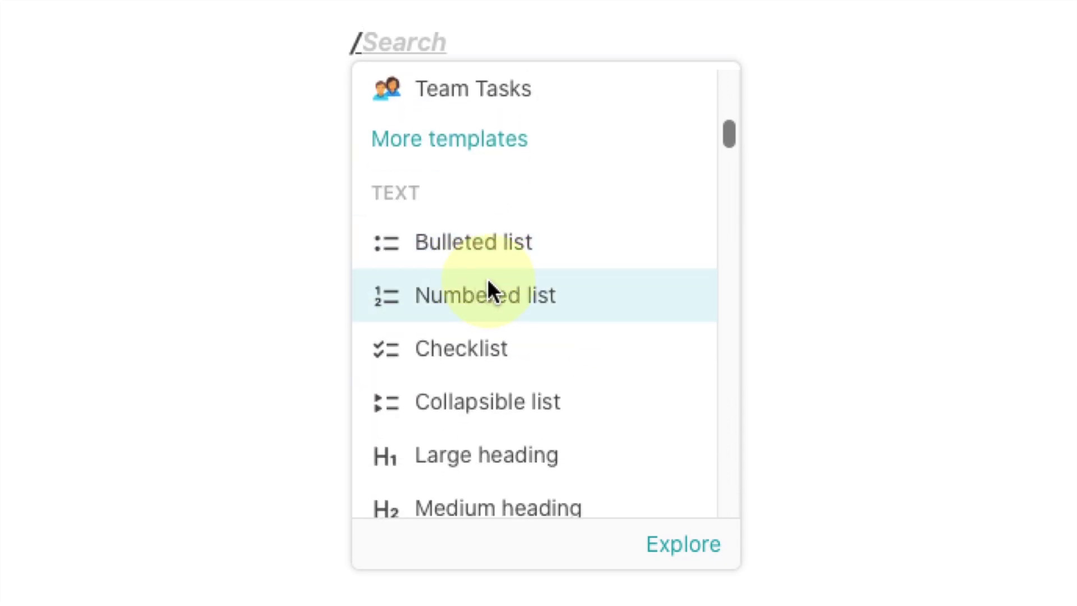
{"action": "scroll", "coordinate": [490, 283], "scroll_direction": "down", "scroll_amount": 6}
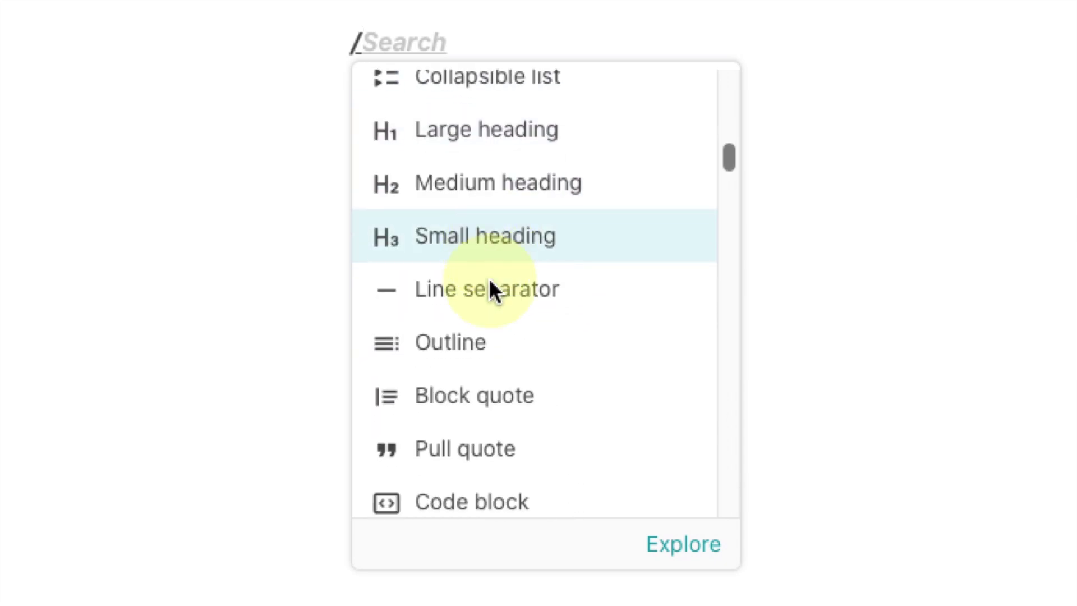
{"action": "scroll", "coordinate": [491, 284], "scroll_direction": "down", "scroll_amount": 9}
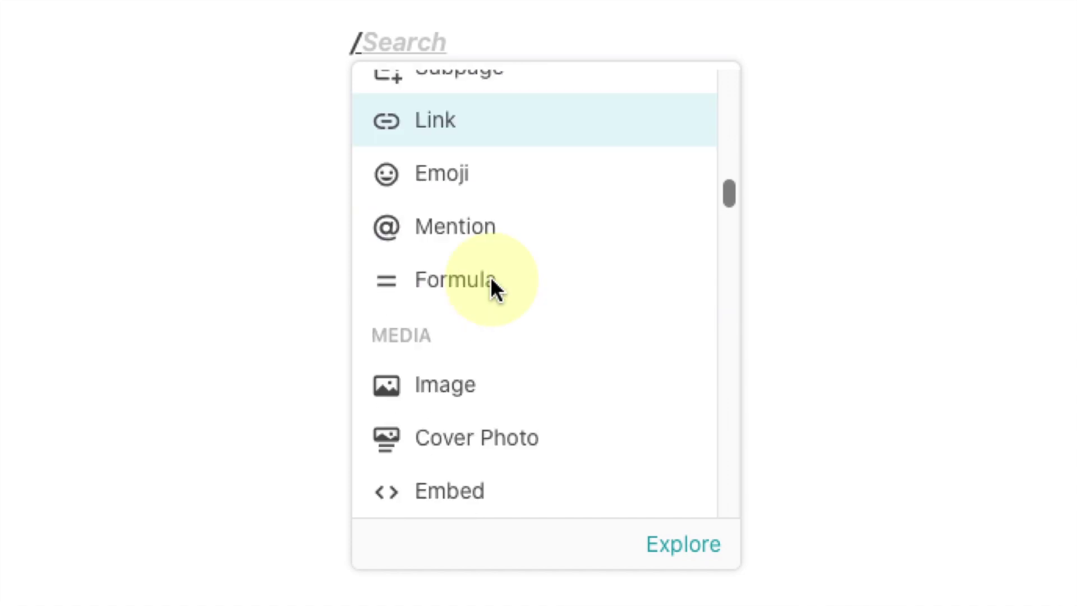
{"action": "scroll", "coordinate": [494, 278], "scroll_direction": "down", "scroll_amount": 2}
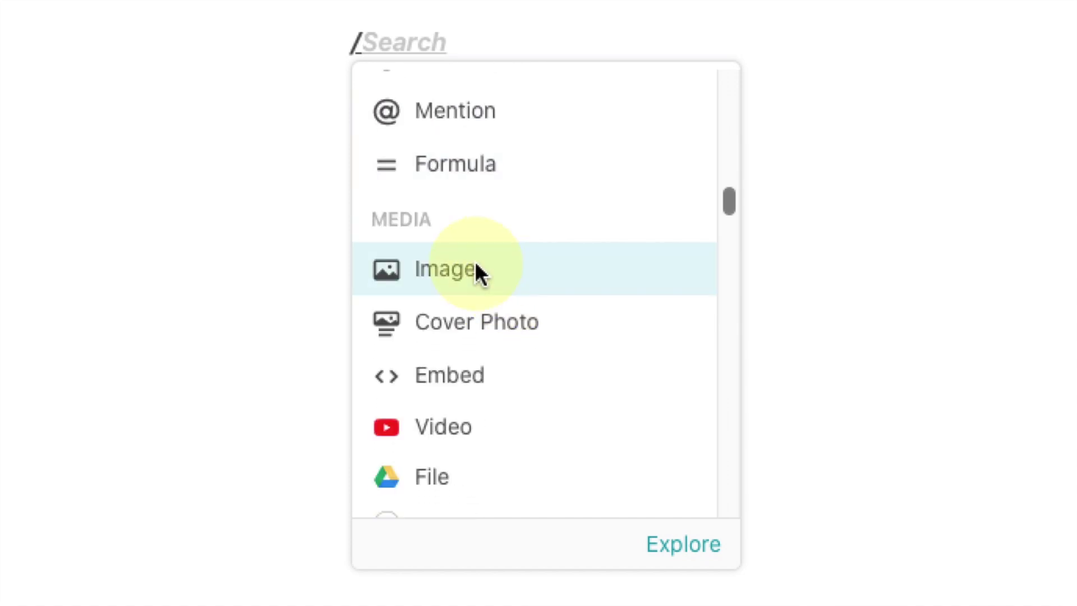
{"action": "scroll", "coordinate": [493, 274], "scroll_direction": "down", "scroll_amount": 2}
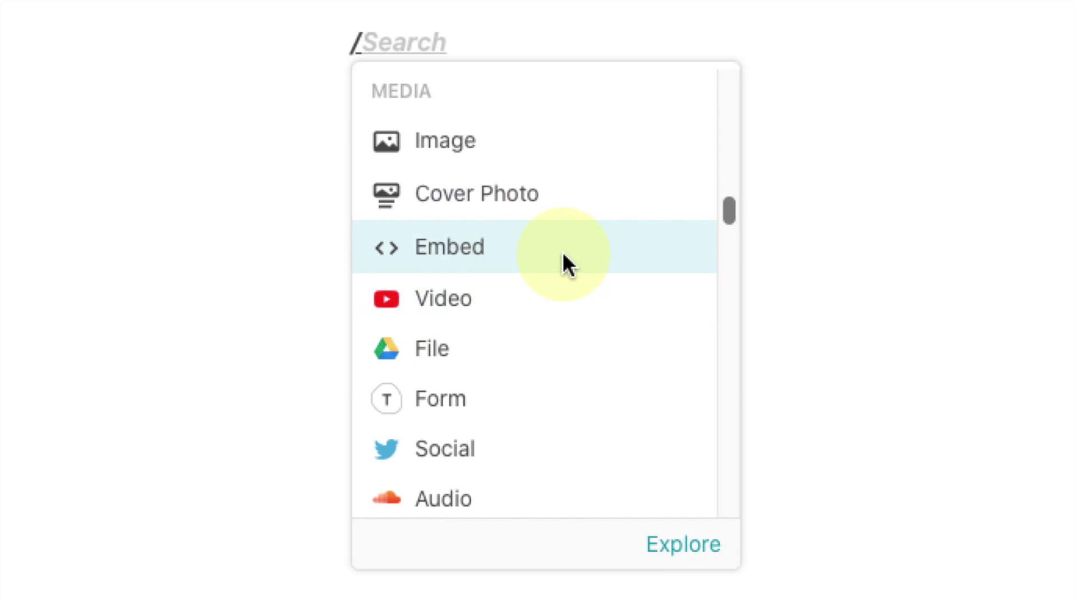
{"action": "scroll", "coordinate": [525, 318], "scroll_direction": "down", "scroll_amount": 10}
{"action": "scroll", "coordinate": [512, 264], "scroll_direction": "up", "scroll_amount": 3}
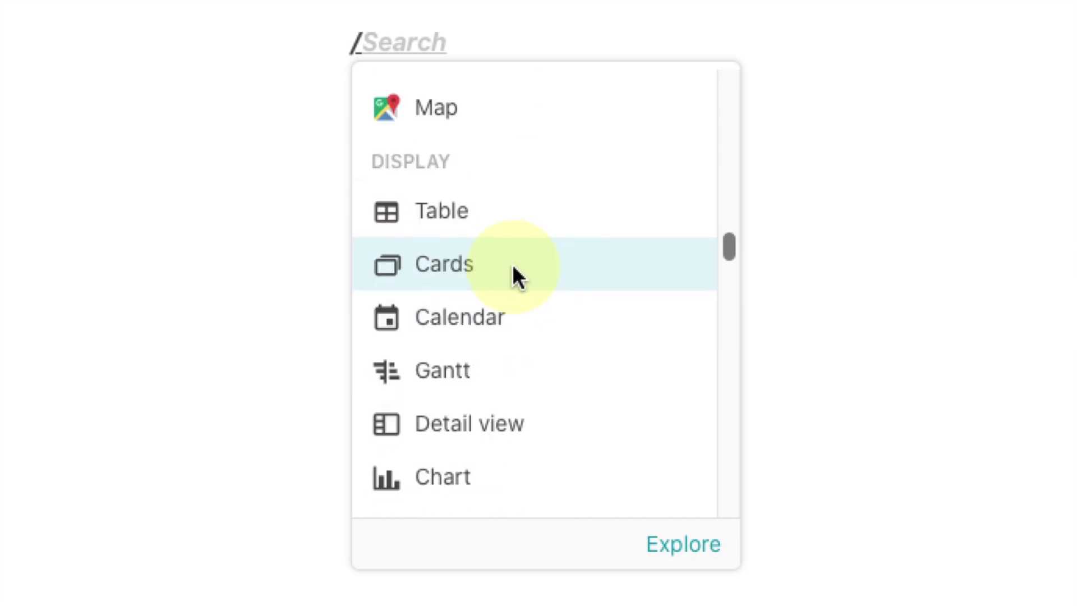
{"action": "scroll", "coordinate": [511, 238], "scroll_direction": "up", "scroll_amount": 2}
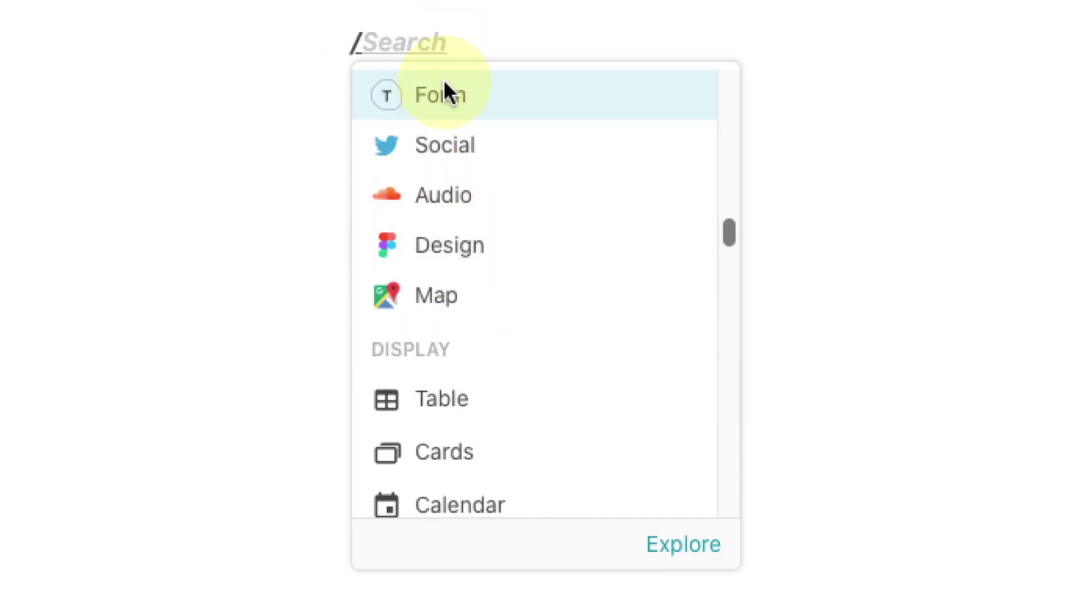
{"action": "scroll", "coordinate": [449, 158], "scroll_direction": "down", "scroll_amount": 1}
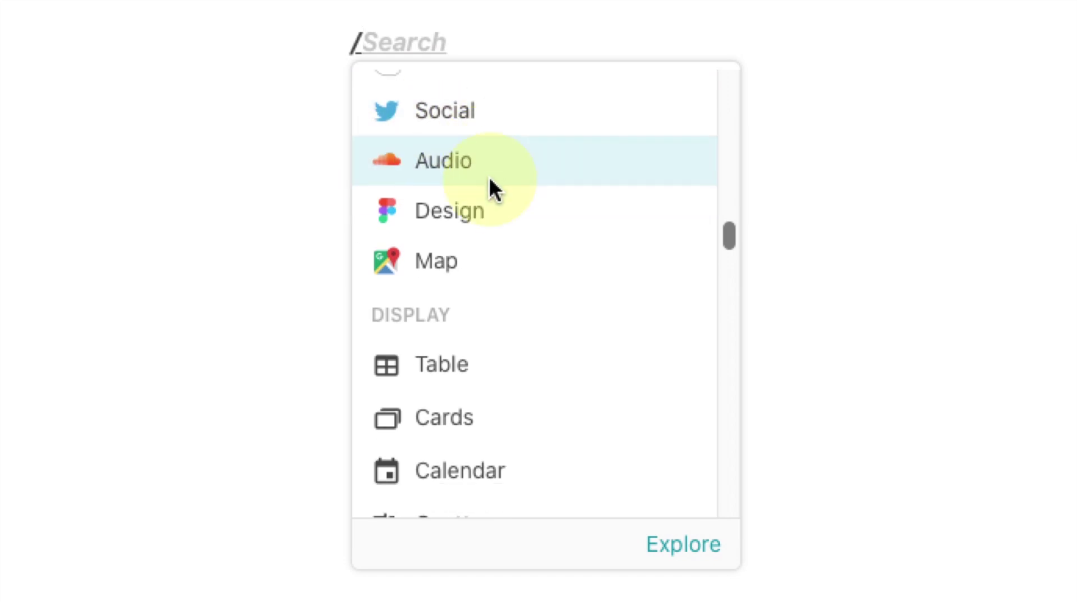
{"action": "scroll", "coordinate": [531, 287], "scroll_direction": "down", "scroll_amount": 4}
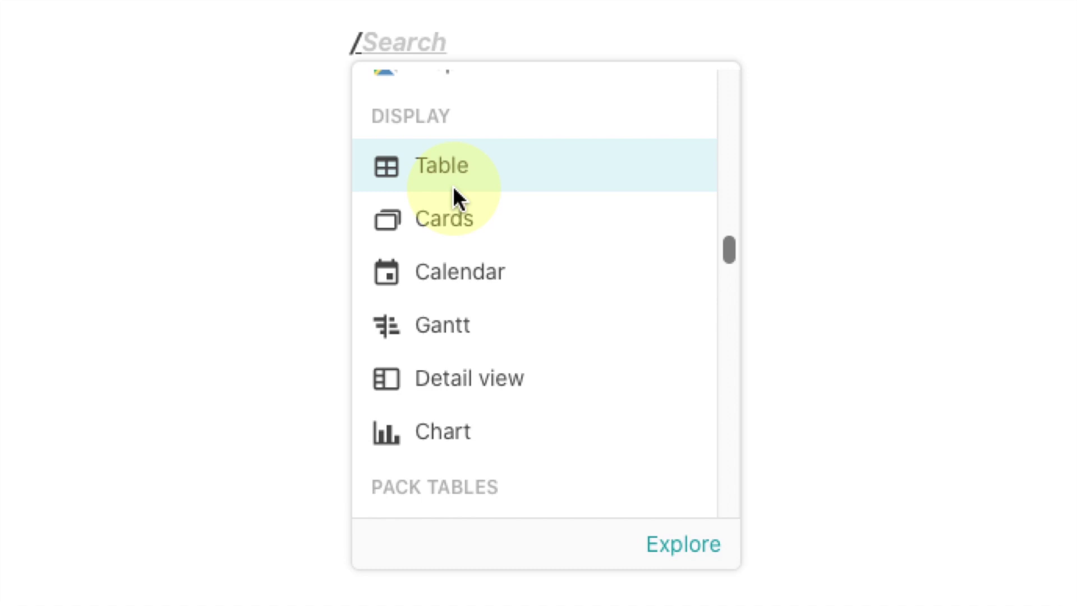
{"action": "scroll", "coordinate": [455, 202], "scroll_direction": "down", "scroll_amount": 1}
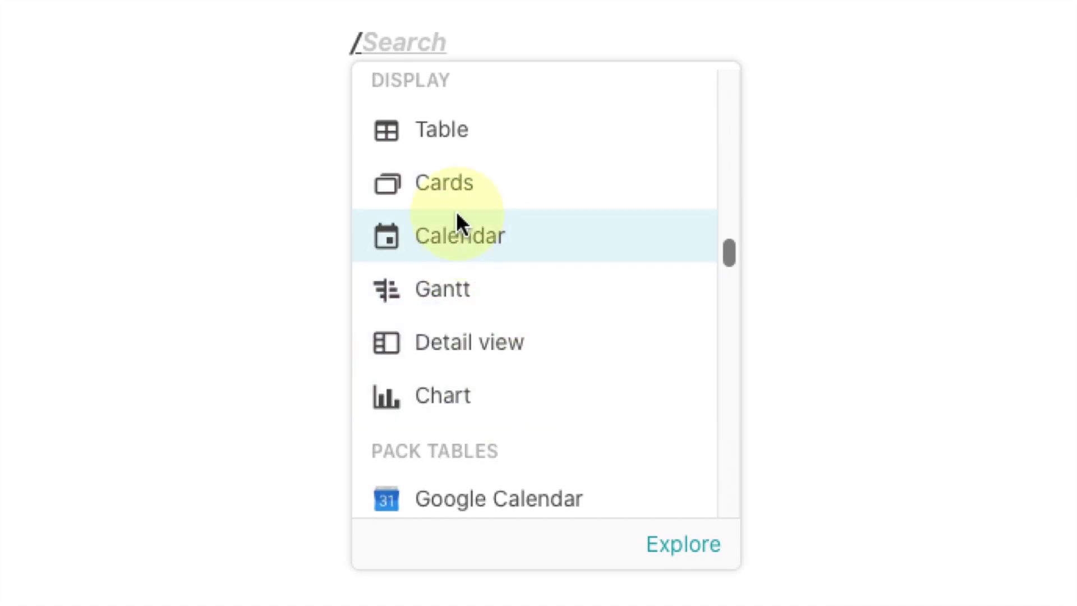
{"action": "scroll", "coordinate": [564, 374], "scroll_direction": "down", "scroll_amount": 2}
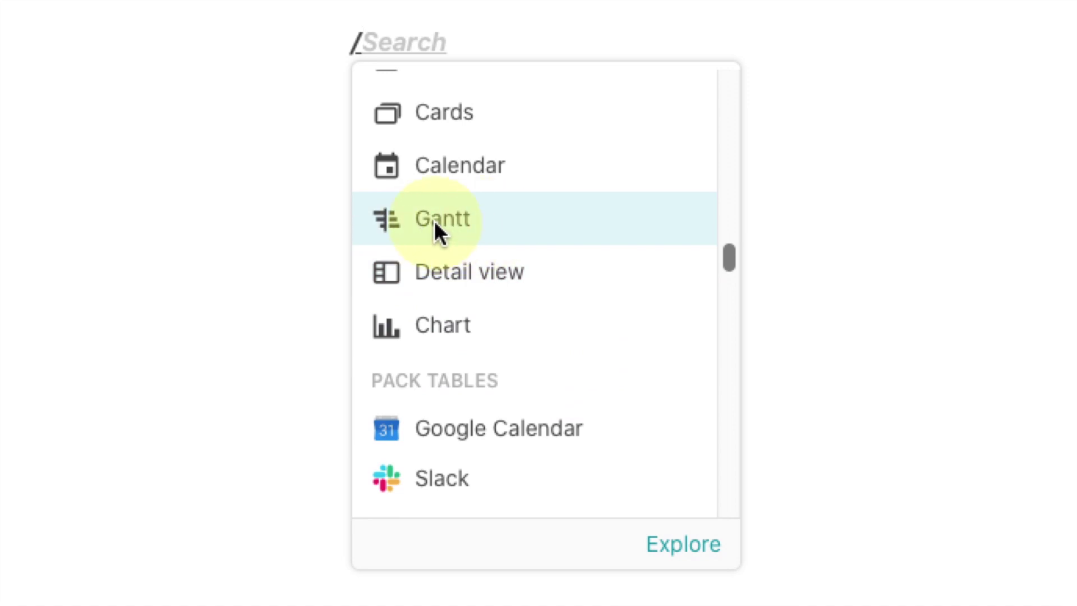
{"action": "scroll", "coordinate": [534, 268], "scroll_direction": "down", "scroll_amount": 6}
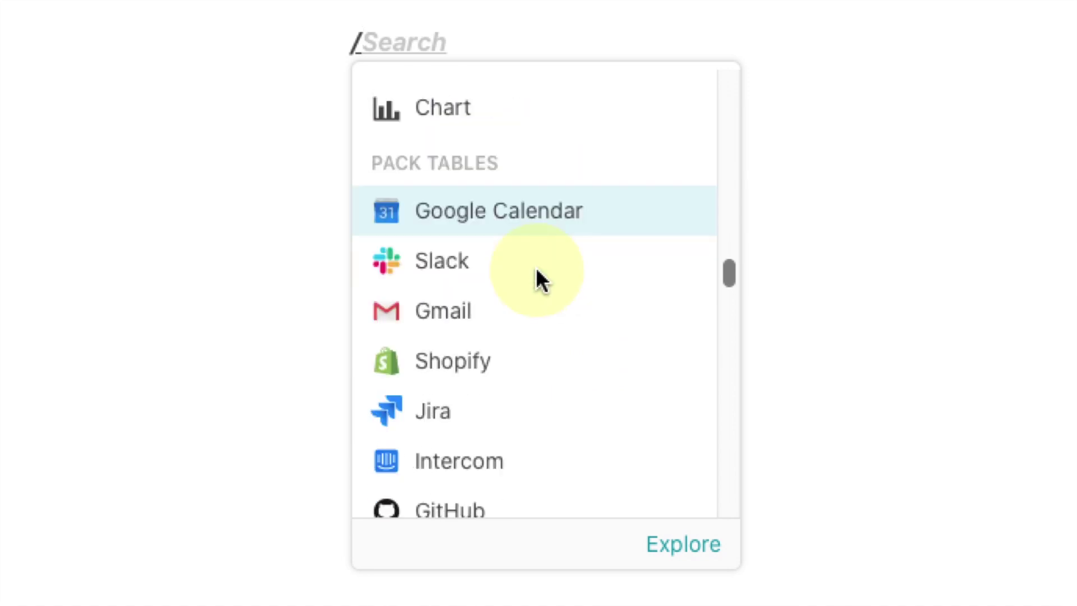
{"action": "scroll", "coordinate": [488, 211], "scroll_direction": "down", "scroll_amount": 1}
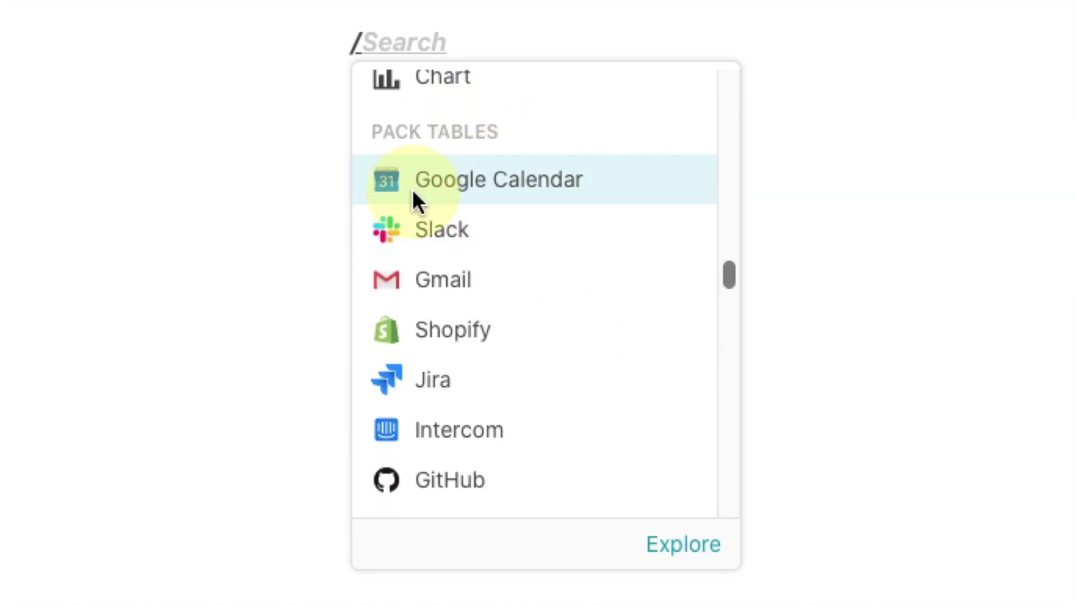
{"action": "scroll", "coordinate": [517, 211], "scroll_direction": "down", "scroll_amount": 12}
{"action": "scroll", "coordinate": [515, 231], "scroll_direction": "down", "scroll_amount": 10}
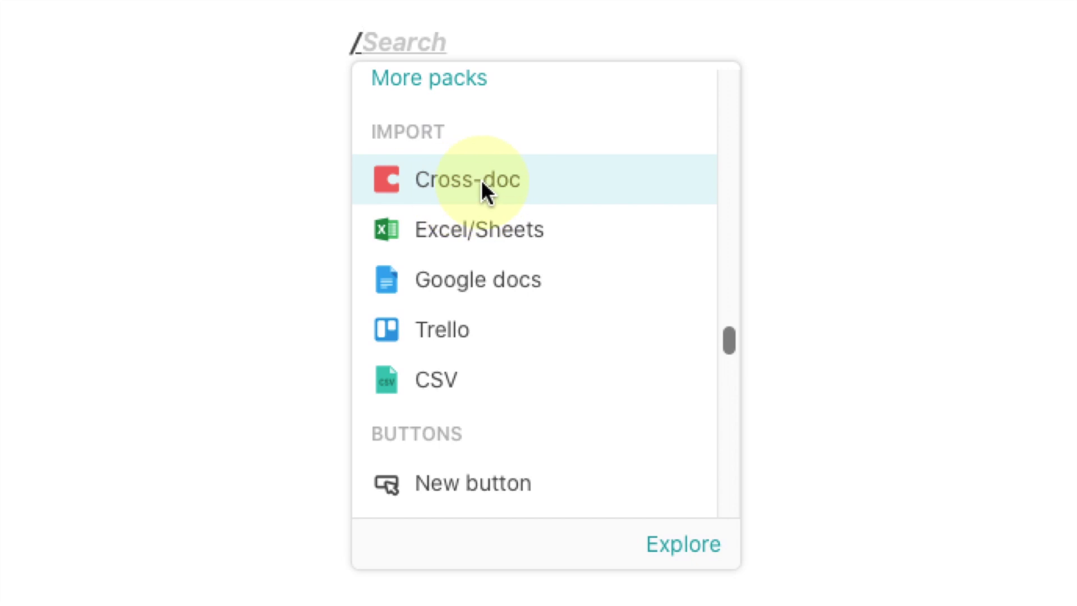
{"action": "scroll", "coordinate": [520, 224], "scroll_direction": "down", "scroll_amount": 5}
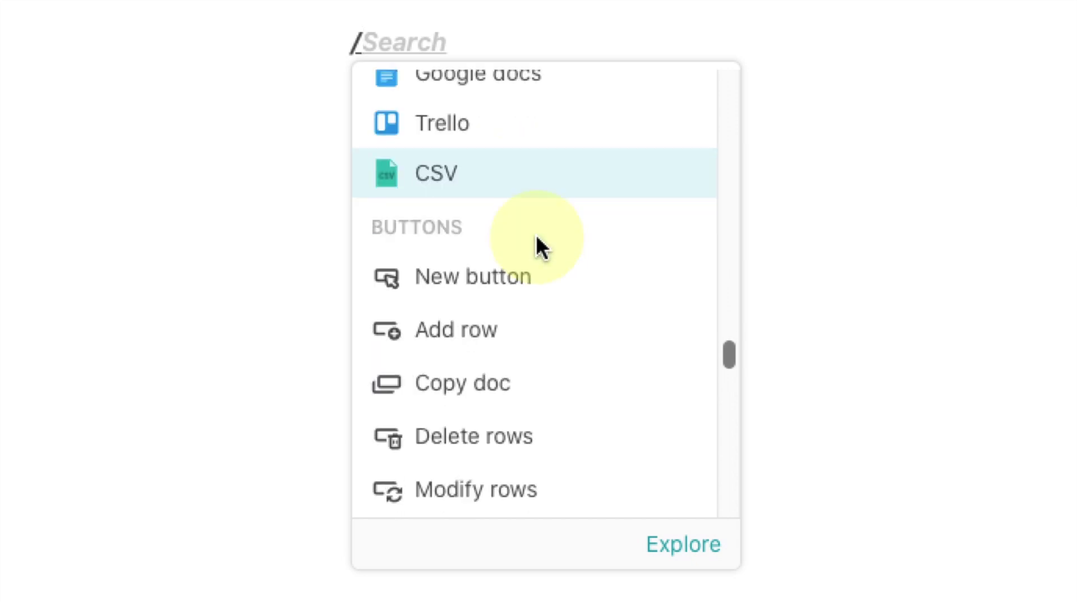
{"action": "scroll", "coordinate": [536, 239], "scroll_direction": "down", "scroll_amount": 5}
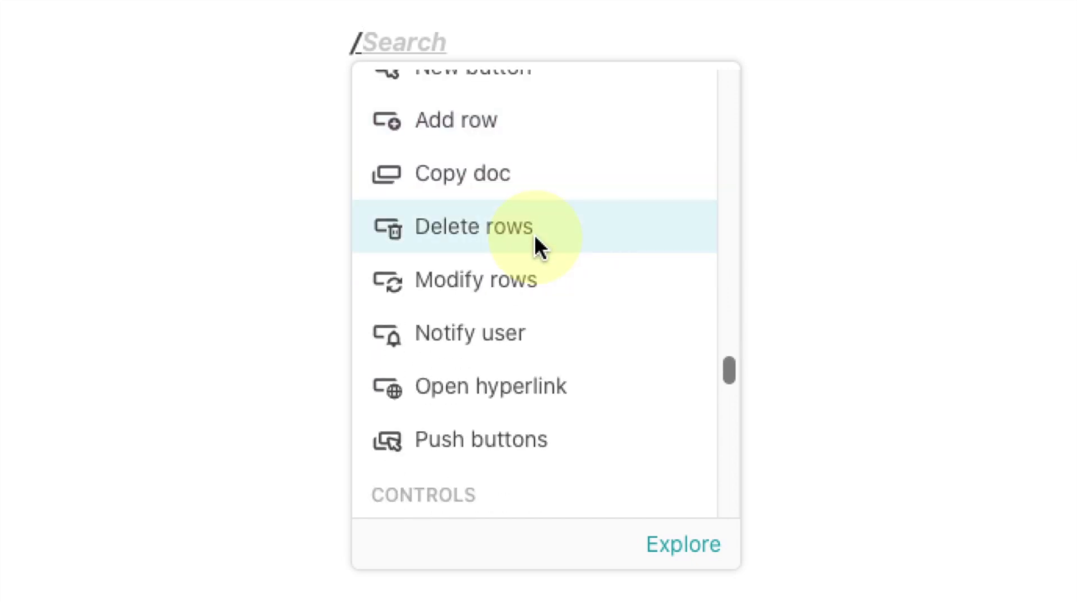
{"action": "scroll", "coordinate": [536, 239], "scroll_direction": "down", "scroll_amount": 6}
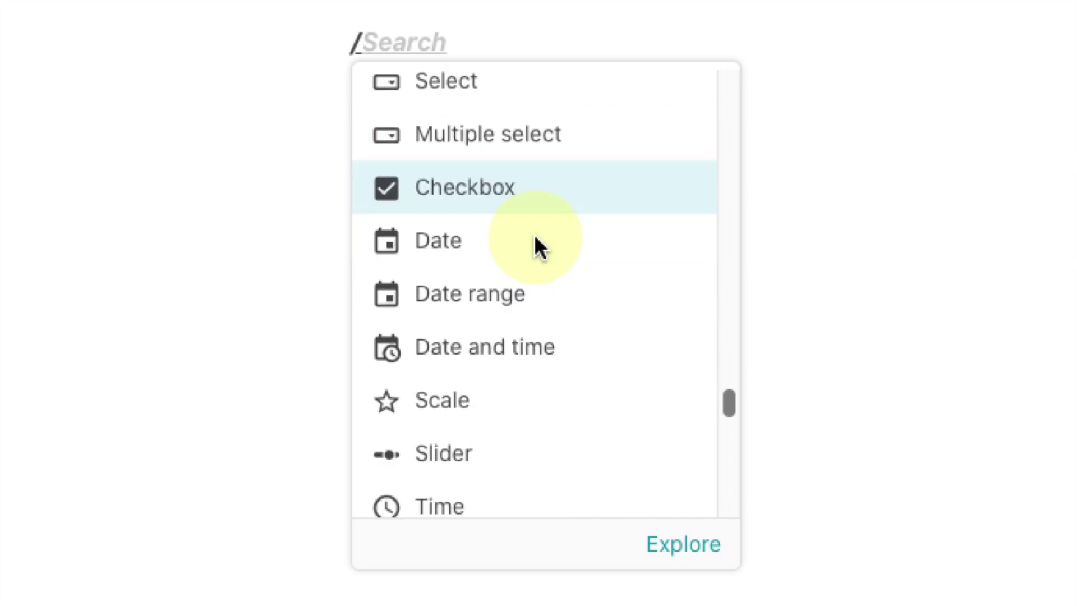
{"action": "scroll", "coordinate": [535, 238], "scroll_direction": "down", "scroll_amount": 7}
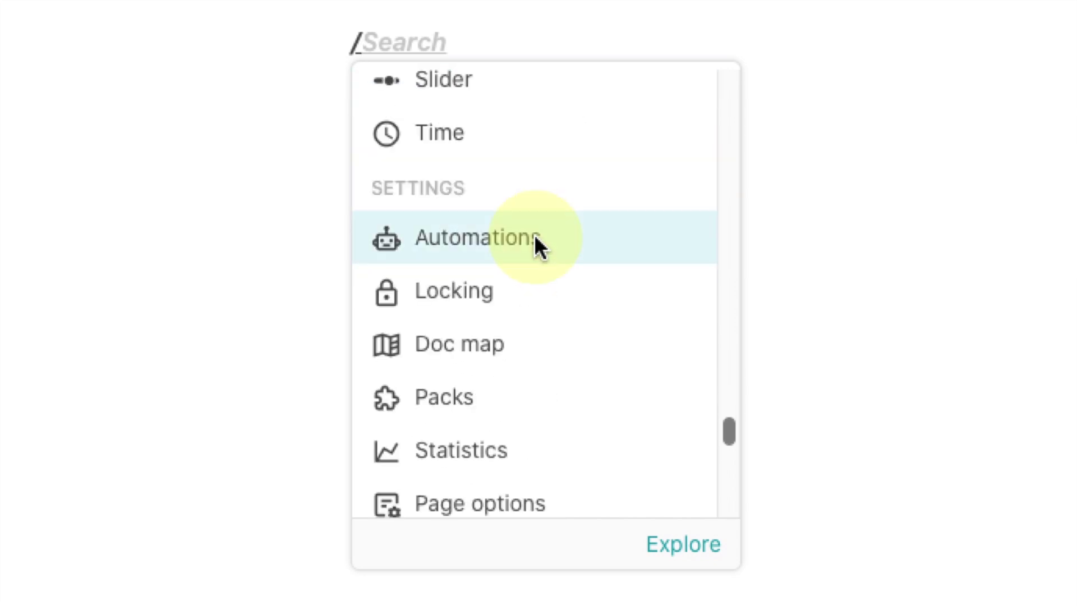
{"action": "scroll", "coordinate": [536, 239], "scroll_direction": "down", "scroll_amount": 8}
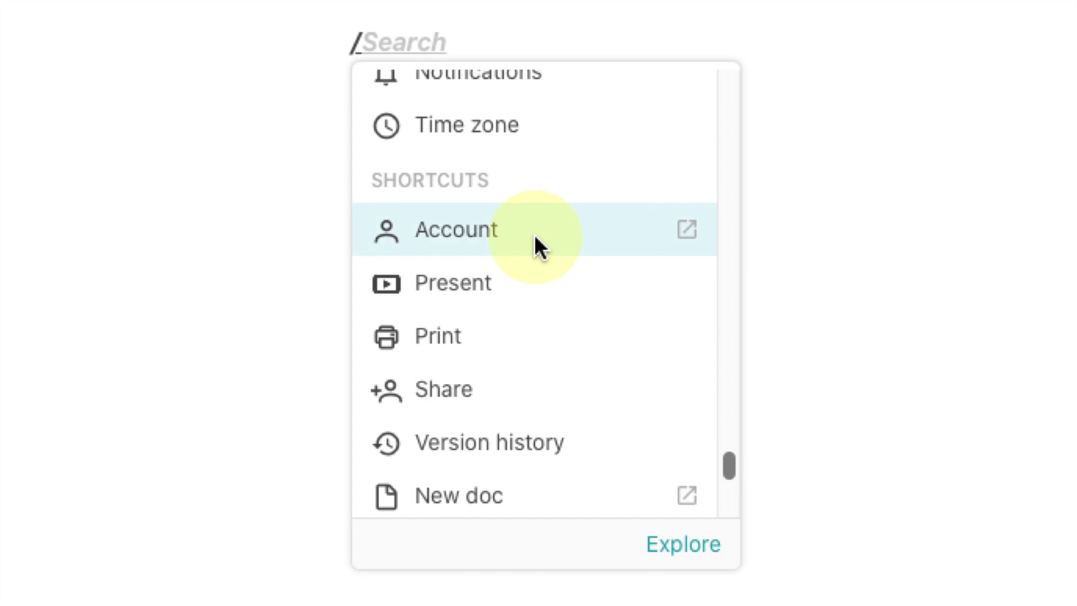
{"action": "scroll", "coordinate": [534, 246], "scroll_direction": "down", "scroll_amount": 5}
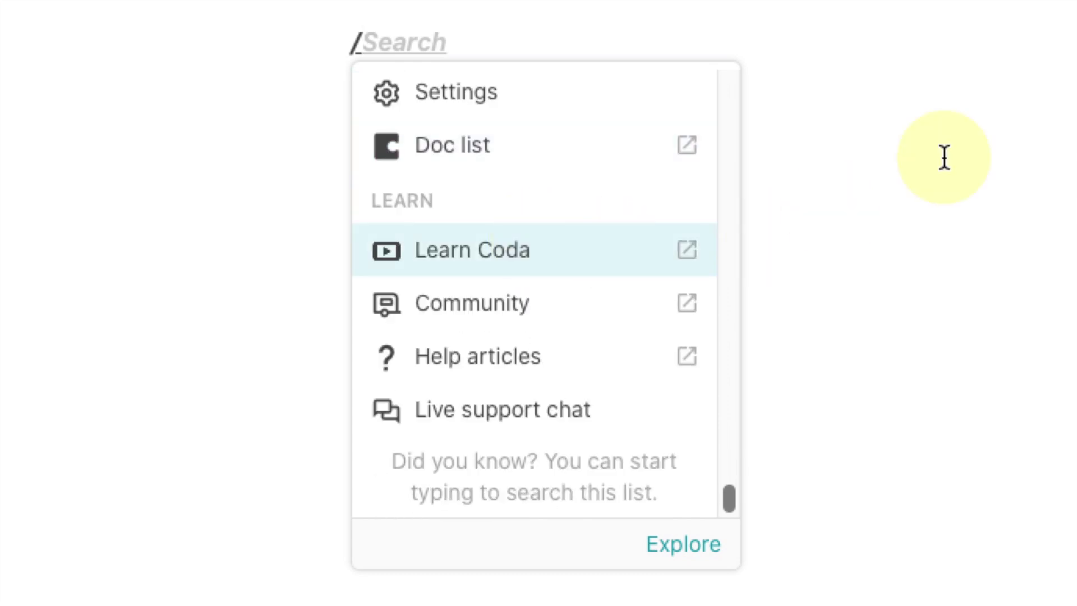
{"action": "left_click", "coordinate": [932, 152]}
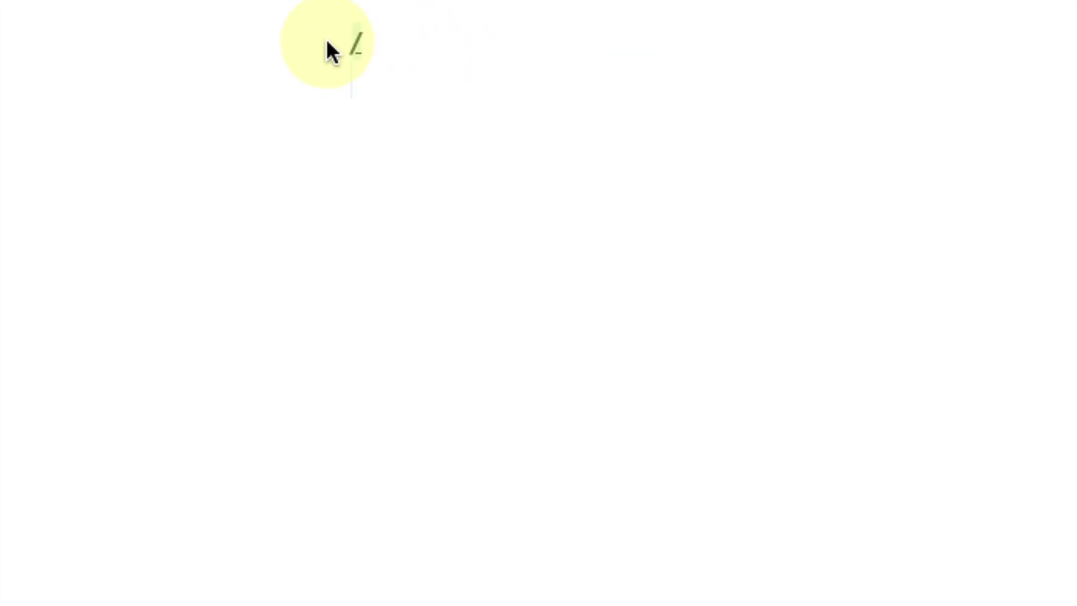
{"action": "key", "text": "BackSpace"}
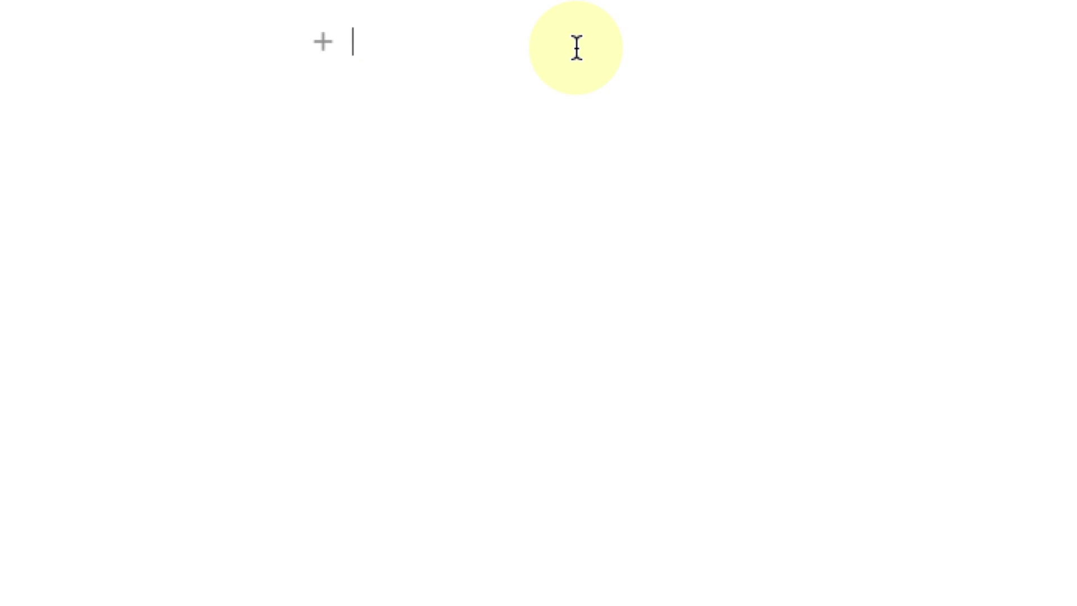
{"action": "scroll", "coordinate": [575, 48], "scroll_direction": "up", "scroll_amount": 3}
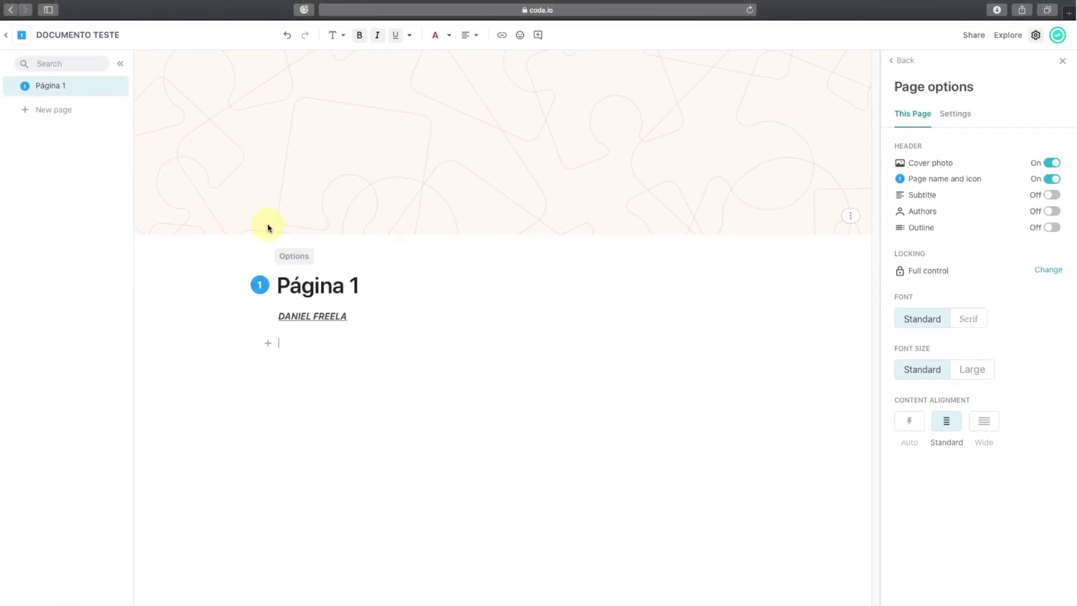
Create a new page titled 'Página 2' with the blue 2 icon.
{"action": "left_click", "coordinate": [41, 109]}
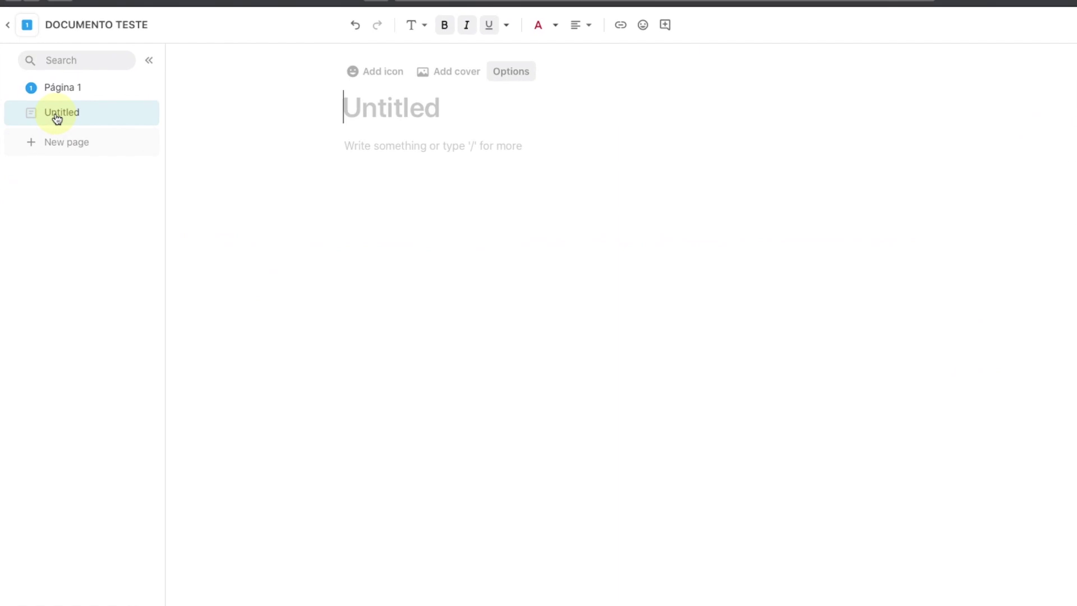
{"action": "type", "text": "Págia"}
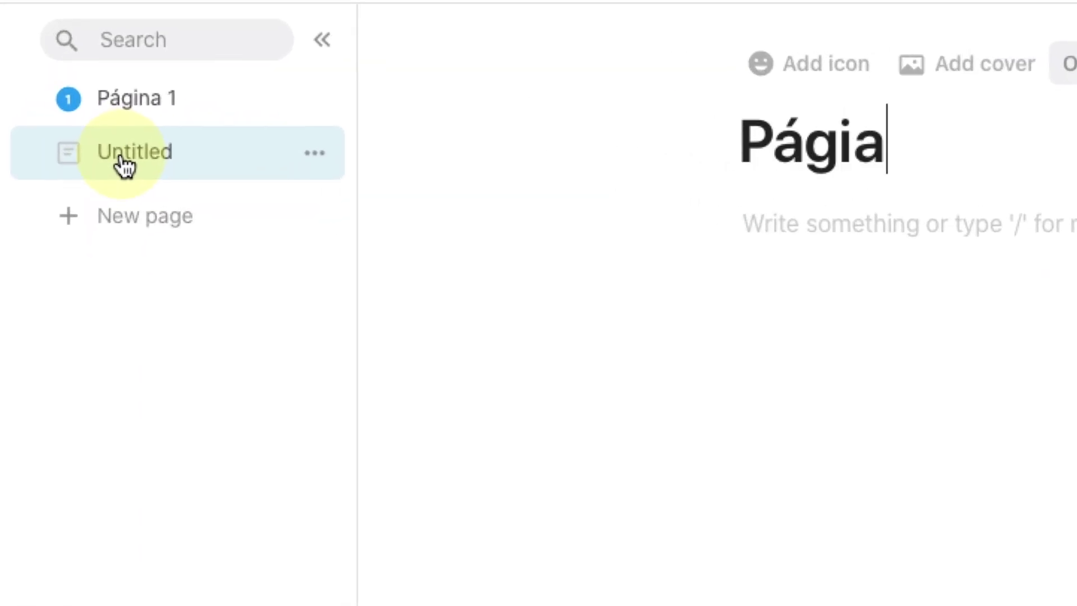
{"action": "key", "text": "BackSpace"}
{"action": "type", "text": "na 2"}
{"action": "key", "text": "Return"}
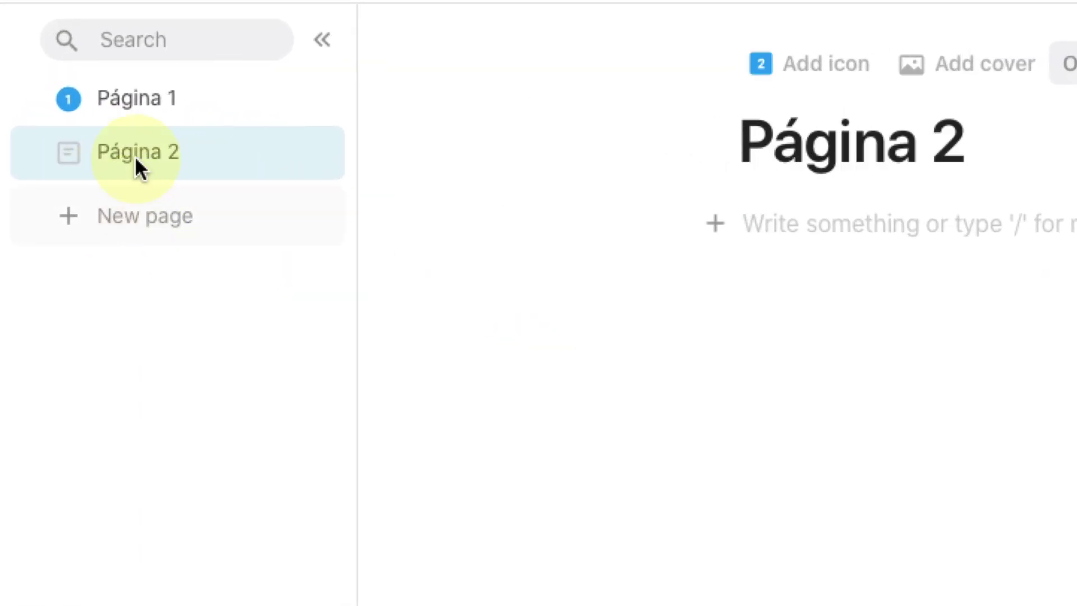
{"action": "left_click", "coordinate": [772, 73]}
{"action": "left_click", "coordinate": [744, 262]}
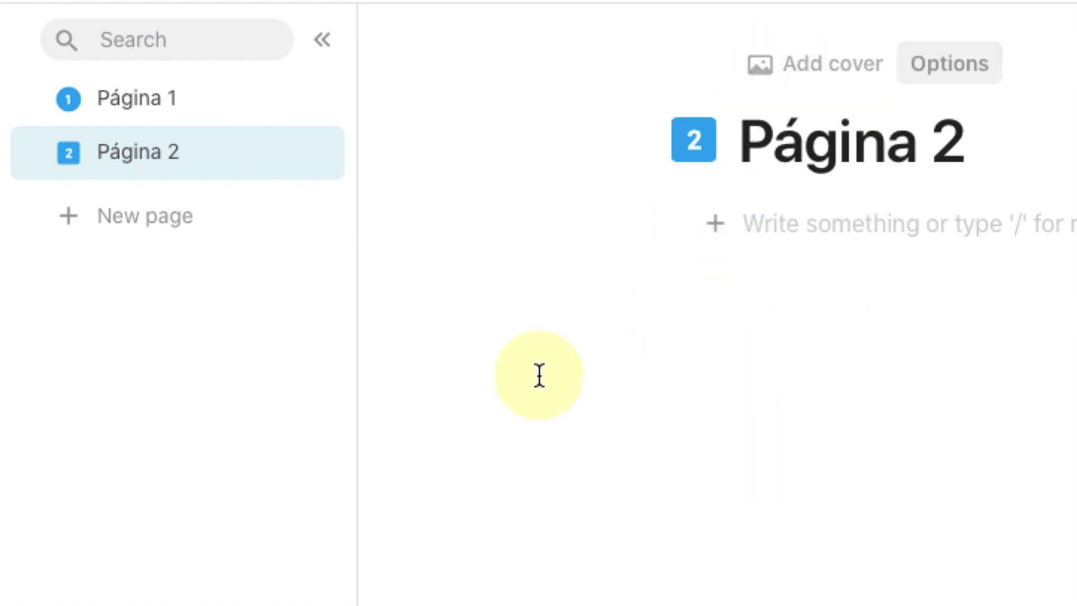
Nest Página 2 under Página 1 in the sidebar.
{"action": "left_click_drag", "start_coordinate": [139, 161], "coordinate": [175, 105]}
{"action": "left_click_drag", "start_coordinate": [137, 149], "coordinate": [77, 167]}
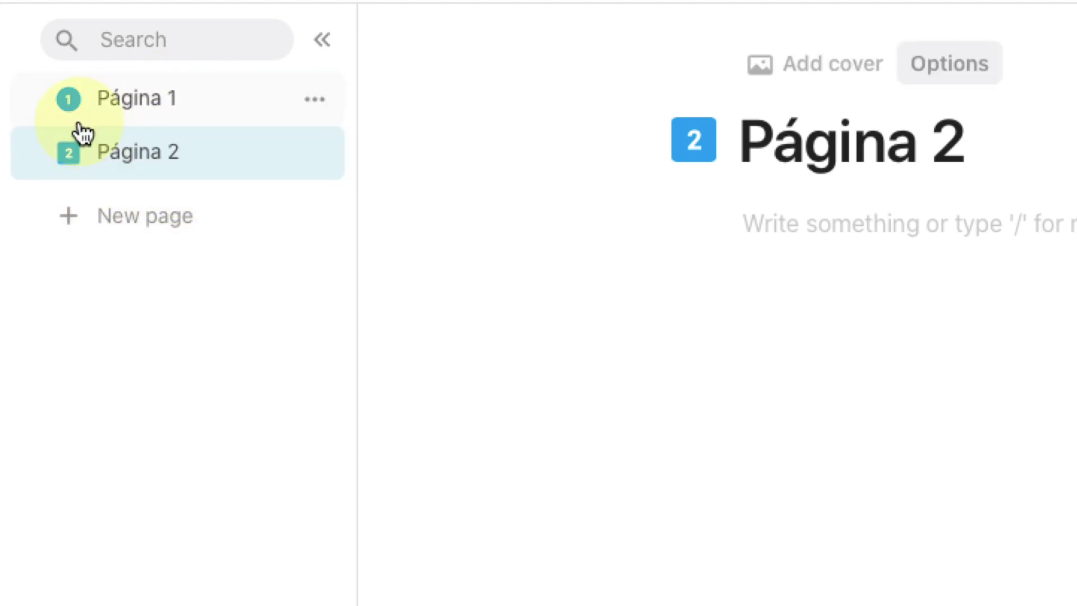
{"action": "left_click_drag", "start_coordinate": [133, 128], "coordinate": [179, 105]}
{"action": "left_click_drag", "start_coordinate": [161, 151], "coordinate": [186, 117]}
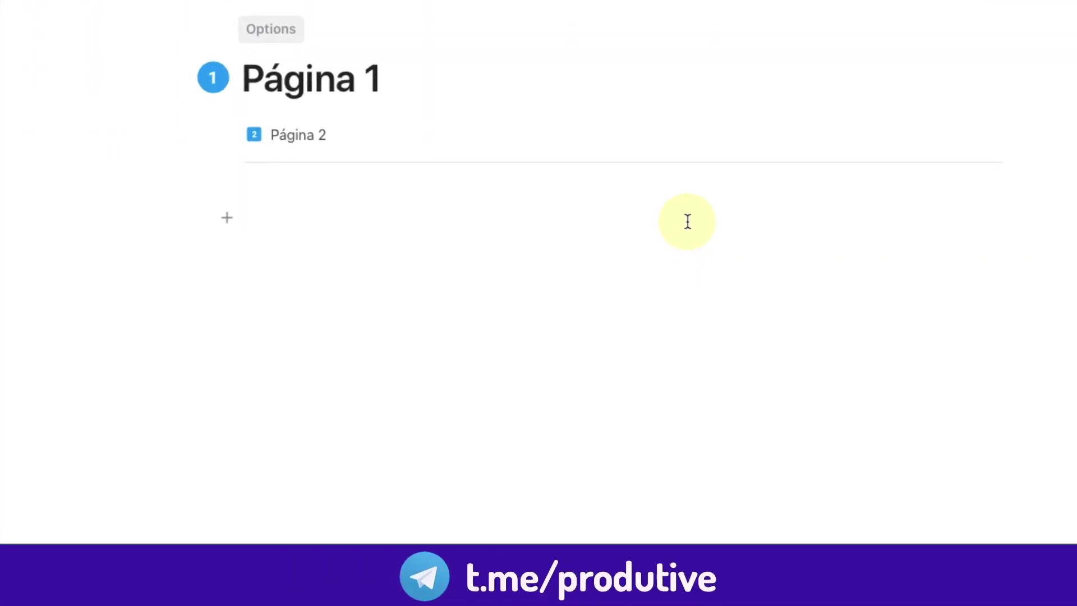
Insert an empty table, Table 1, on Página 1 using /table.
{"action": "type", "text": "/"}
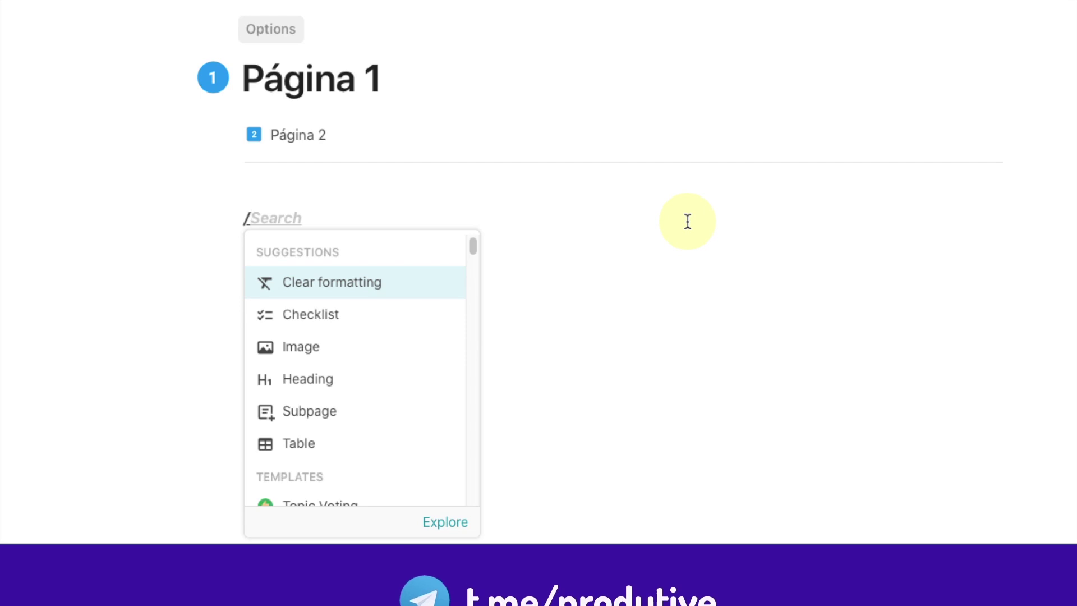
{"action": "type", "text": "tabl"}
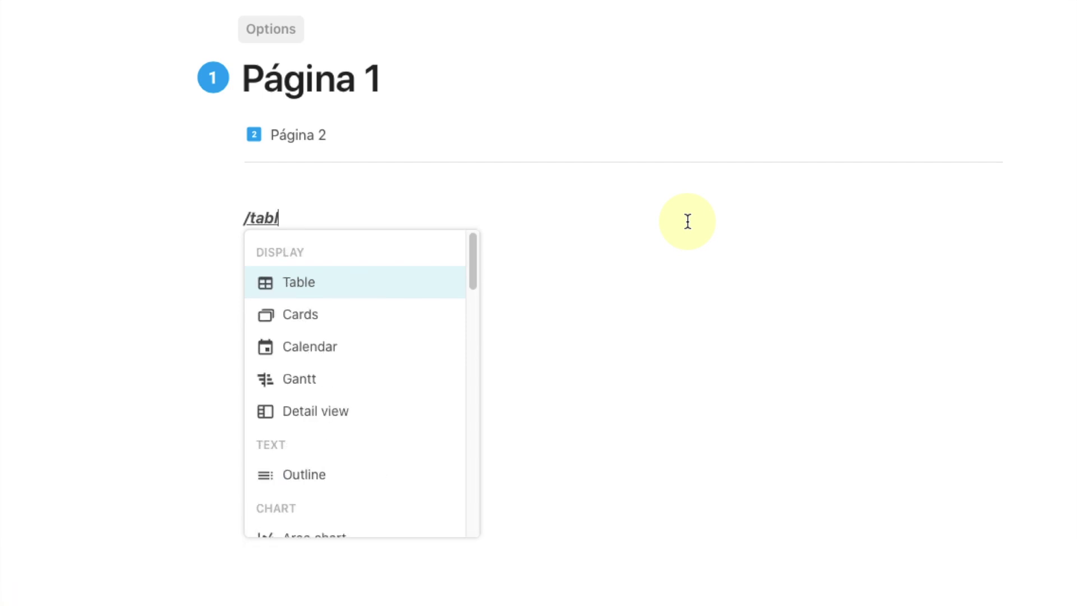
{"action": "left_click", "coordinate": [264, 284]}
{"action": "left_click", "coordinate": [541, 376]}
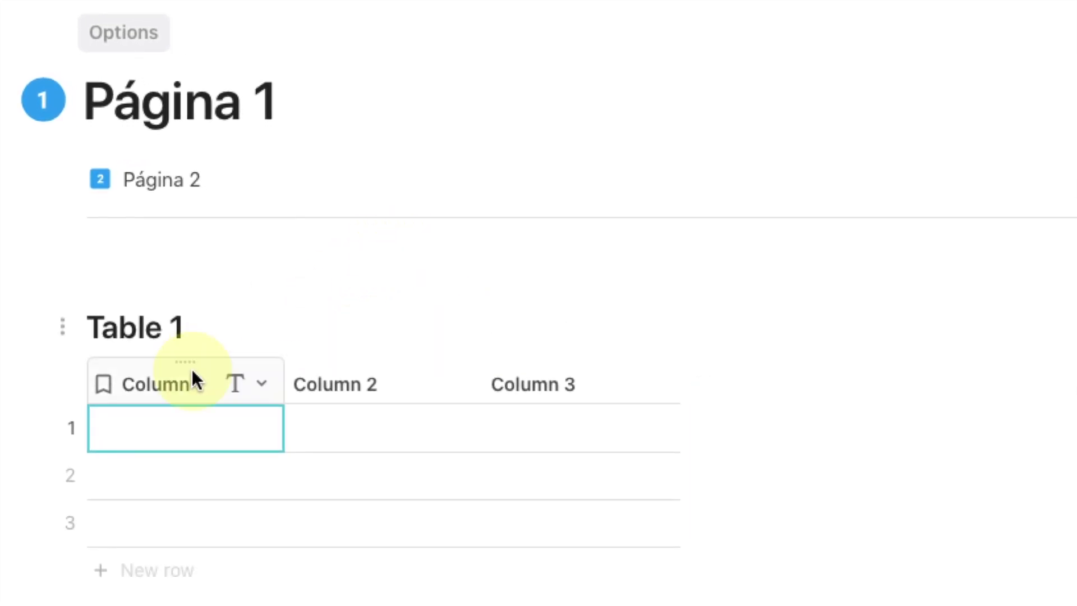
Look through Column 1's settings and close them unchanged.
{"action": "left_click", "coordinate": [170, 377]}
{"action": "left_click", "coordinate": [250, 384]}
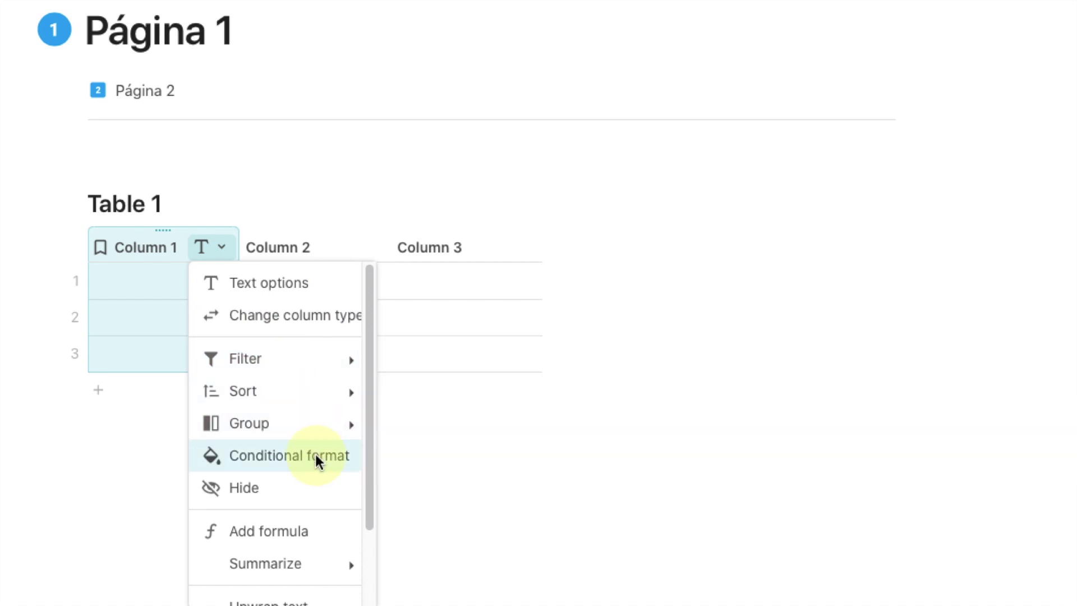
{"action": "scroll", "coordinate": [294, 456], "scroll_direction": "down", "scroll_amount": 3}
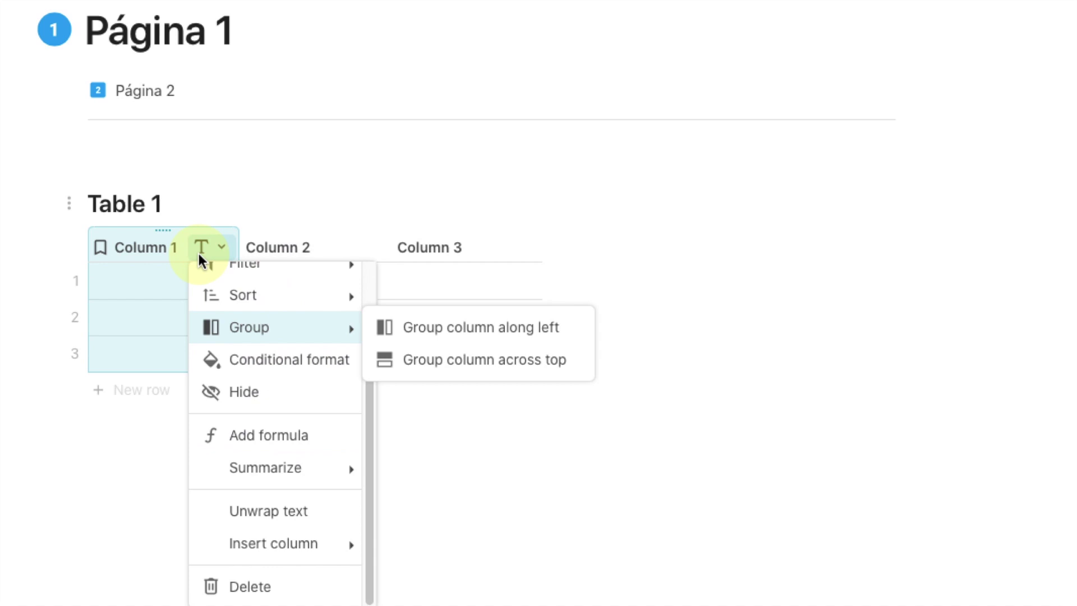
{"action": "left_click", "coordinate": [253, 223]}
Browse Column 2's available column types without changing its type.
{"action": "left_click", "coordinate": [306, 245]}
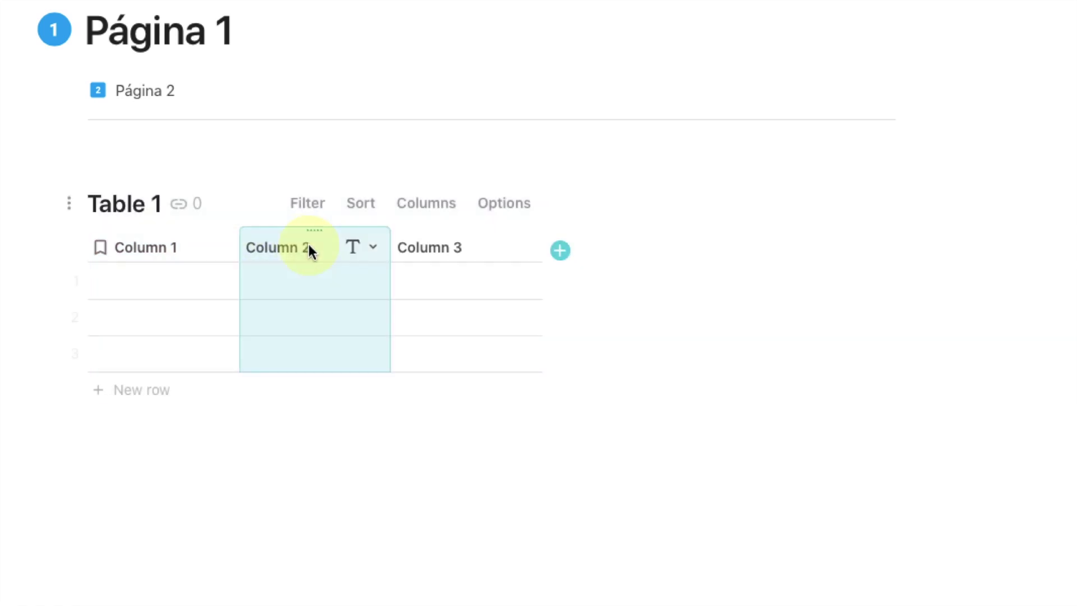
{"action": "left_click", "coordinate": [369, 253]}
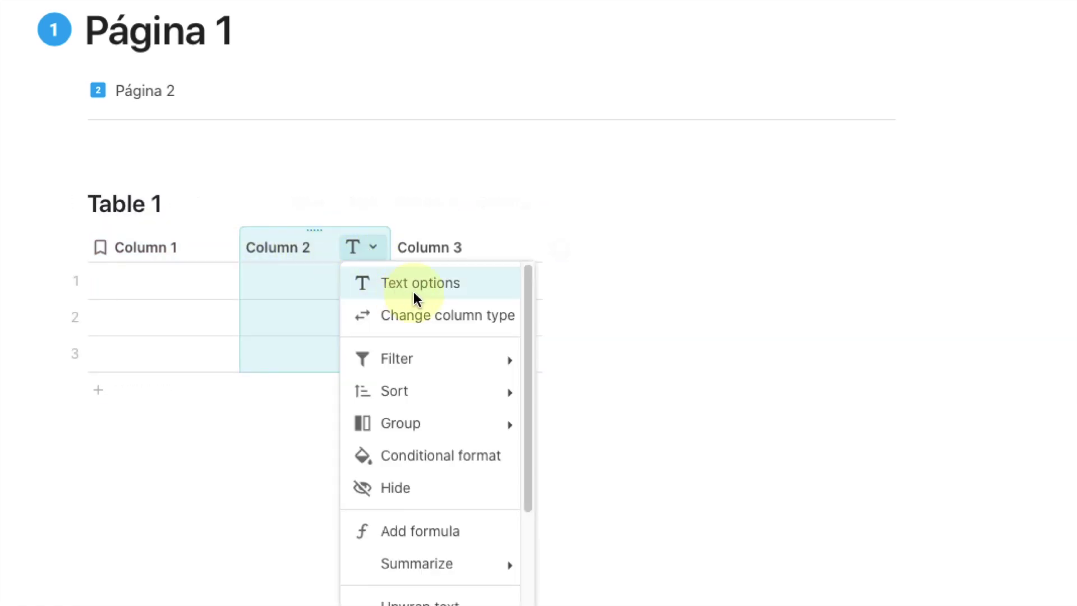
{"action": "left_click", "coordinate": [428, 315]}
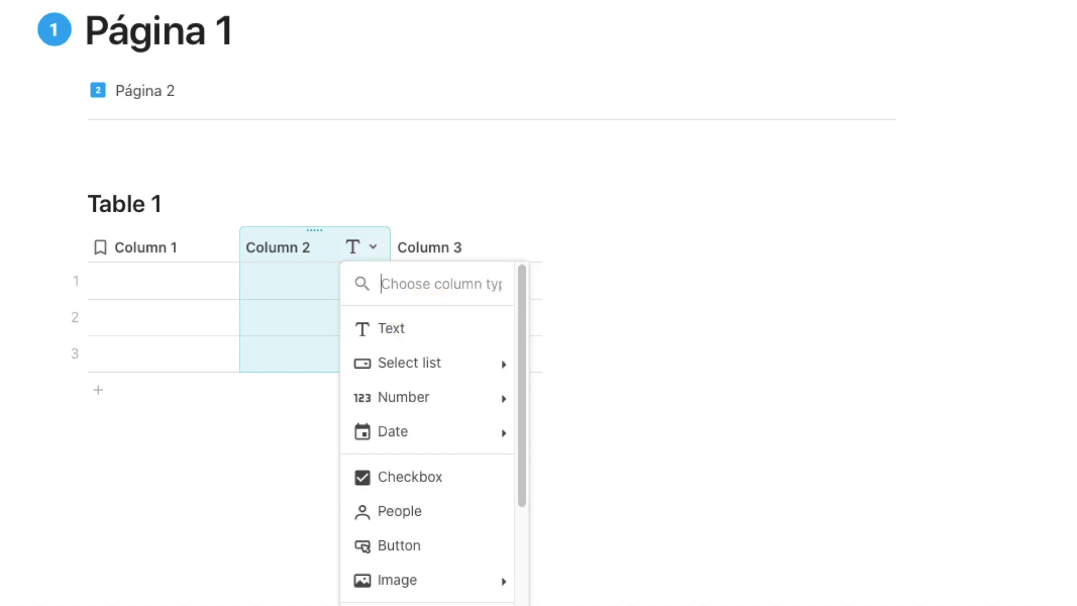
{"action": "mouse_move", "coordinate": [412, 364]}
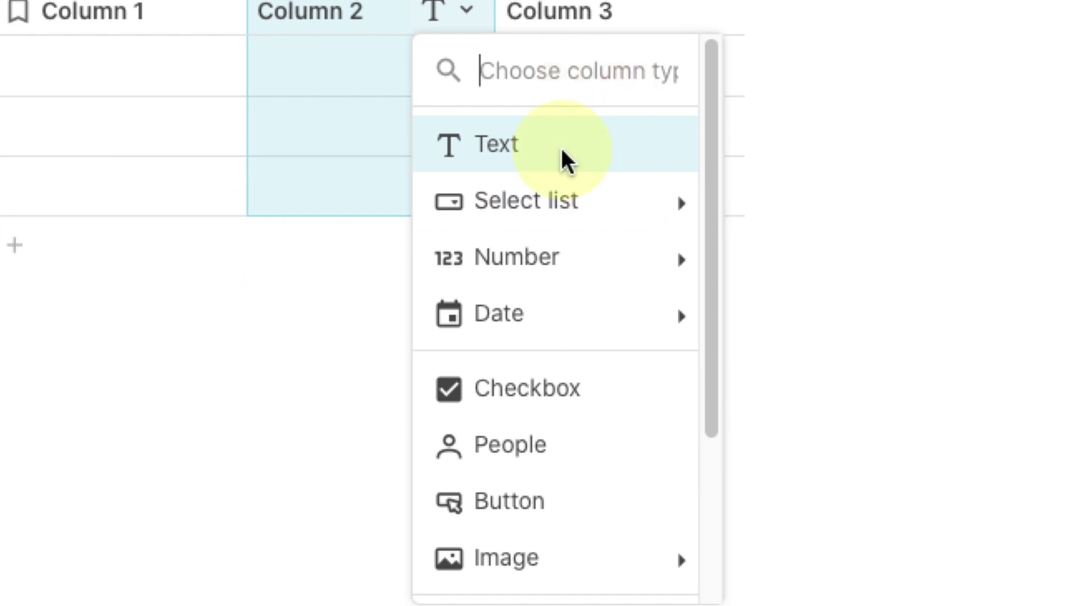
{"action": "mouse_move", "coordinate": [571, 183]}
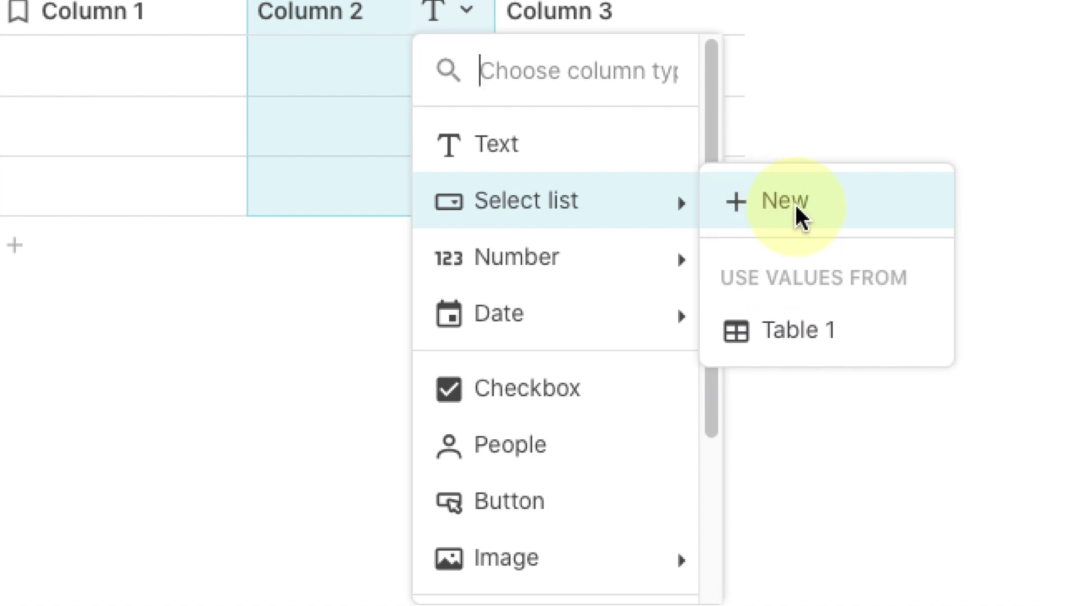
{"action": "scroll", "coordinate": [599, 227], "scroll_direction": "down", "scroll_amount": 1}
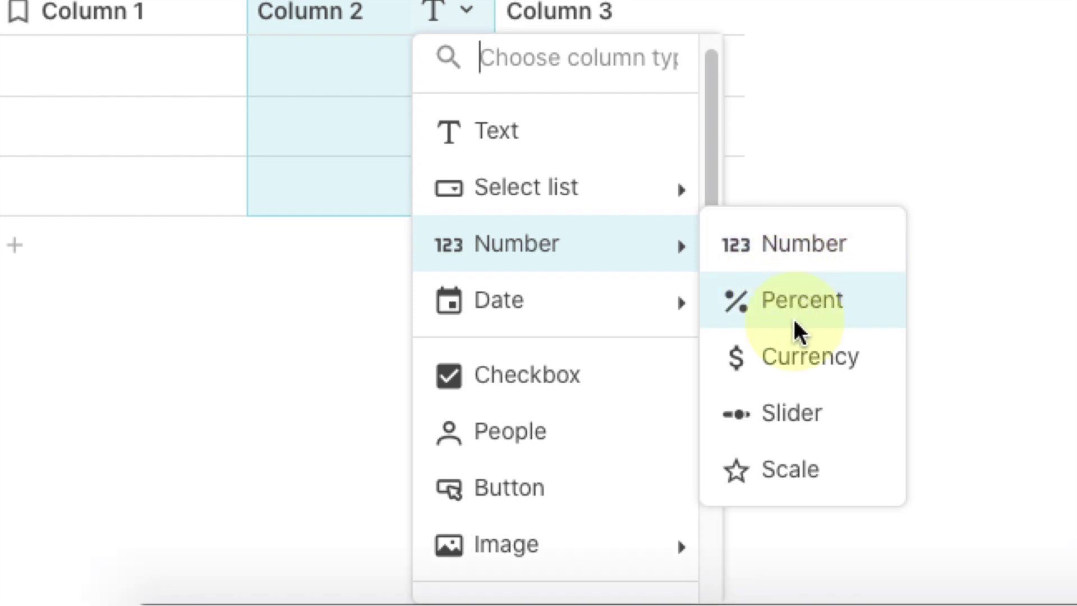
{"action": "scroll", "coordinate": [591, 291], "scroll_direction": "down", "scroll_amount": 2}
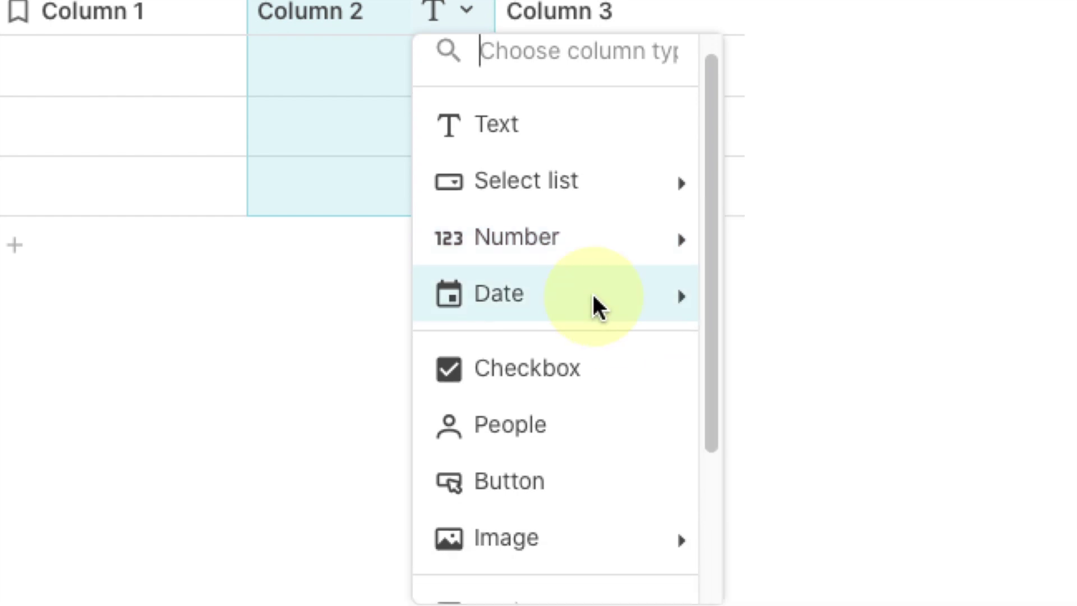
{"action": "mouse_move", "coordinate": [583, 256]}
{"action": "scroll", "coordinate": [583, 263], "scroll_direction": "down", "scroll_amount": 1}
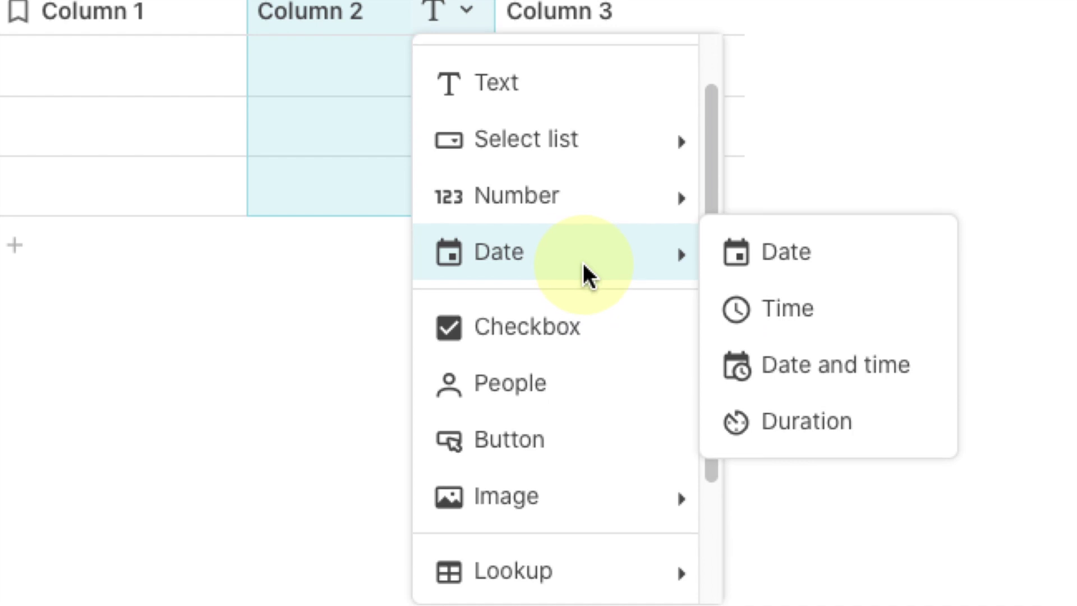
{"action": "scroll", "coordinate": [583, 266], "scroll_direction": "down", "scroll_amount": 3}
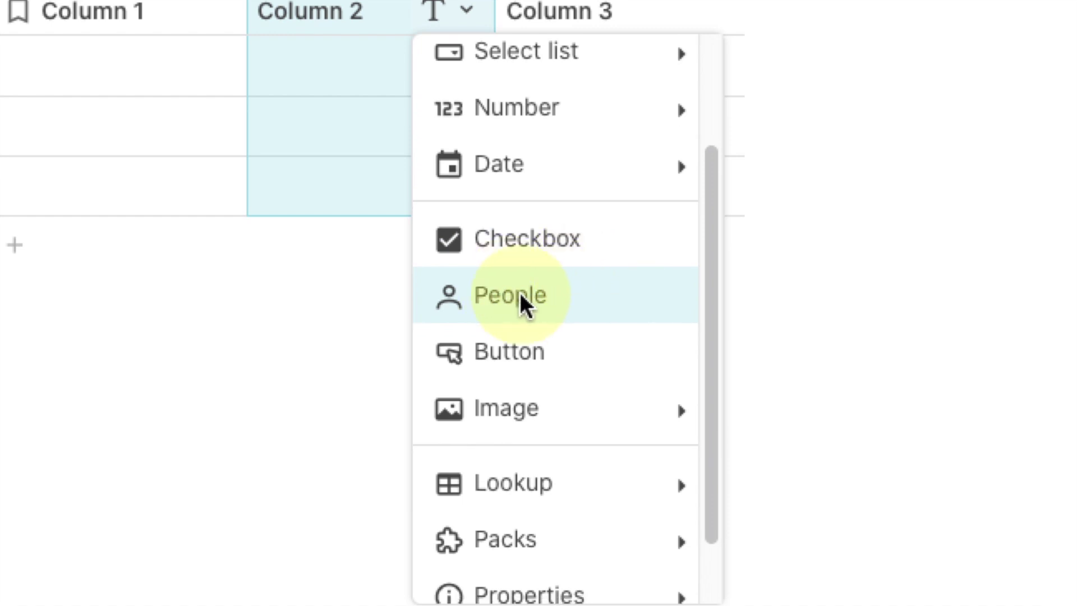
{"action": "scroll", "coordinate": [523, 292], "scroll_direction": "down", "scroll_amount": 2}
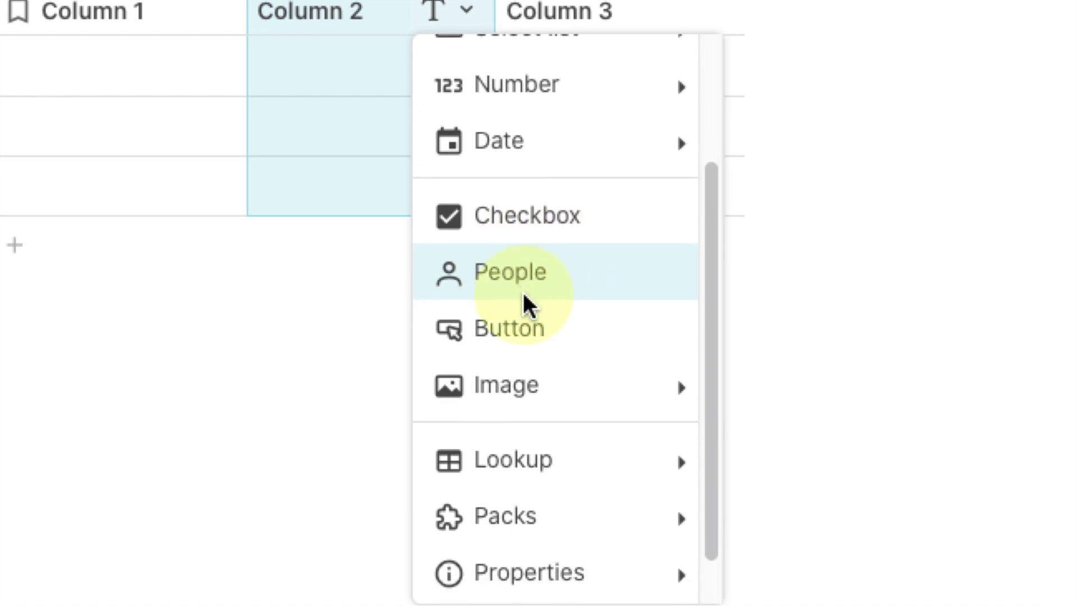
{"action": "scroll", "coordinate": [527, 292], "scroll_direction": "down", "scroll_amount": 1}
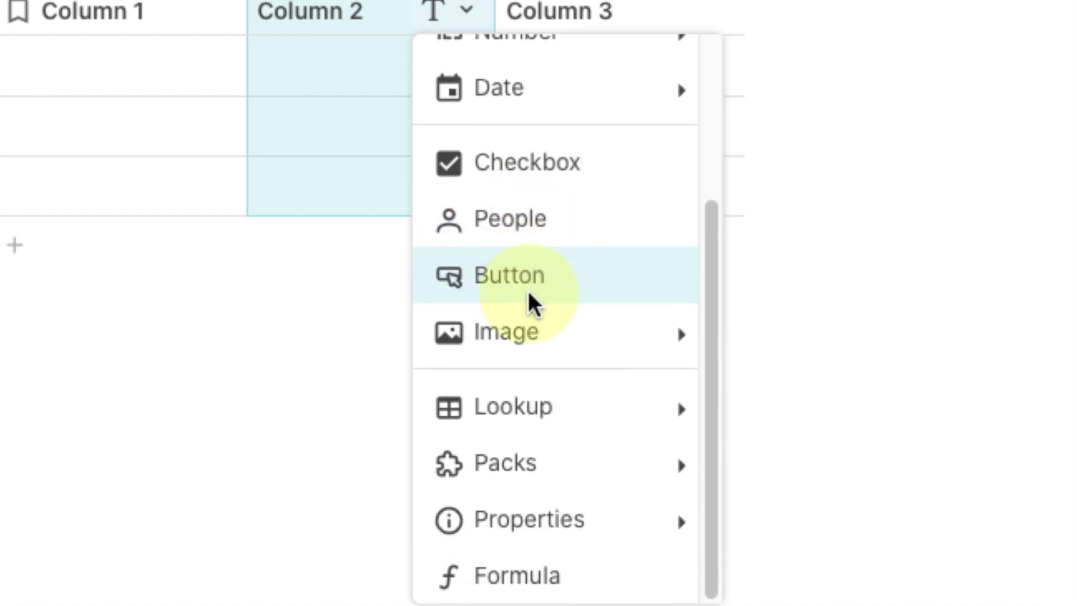
{"action": "mouse_move", "coordinate": [530, 399]}
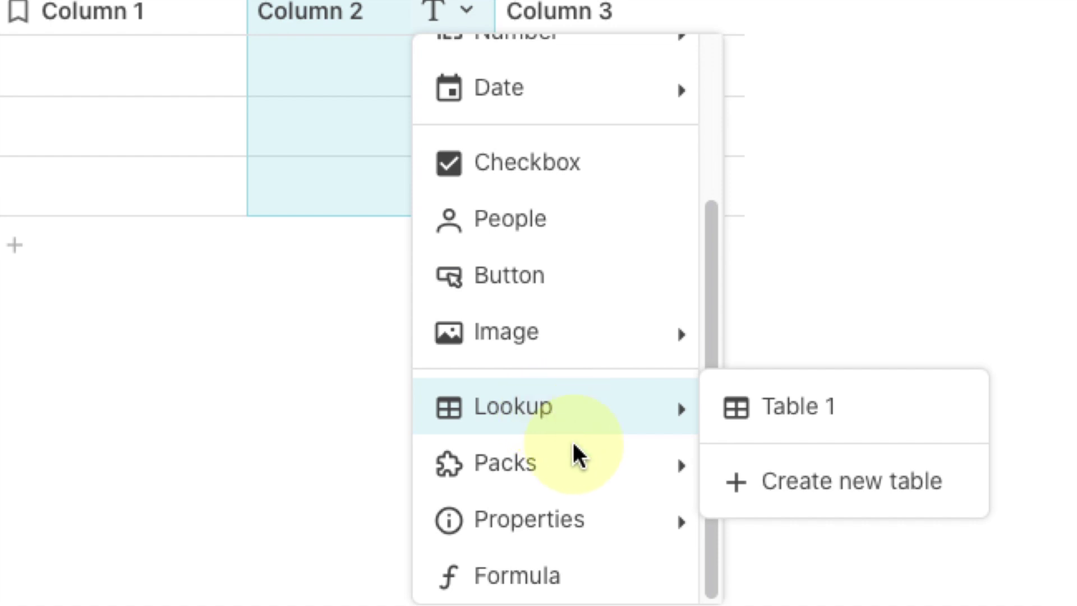
{"action": "mouse_move", "coordinate": [573, 460]}
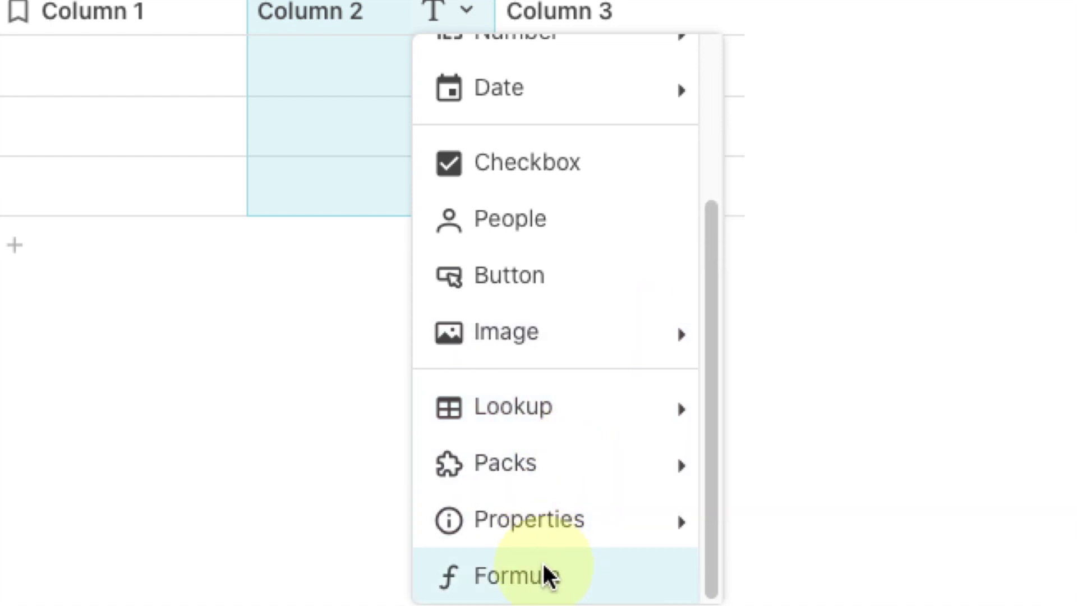
{"action": "scroll", "coordinate": [517, 419], "scroll_direction": "up", "scroll_amount": 5}
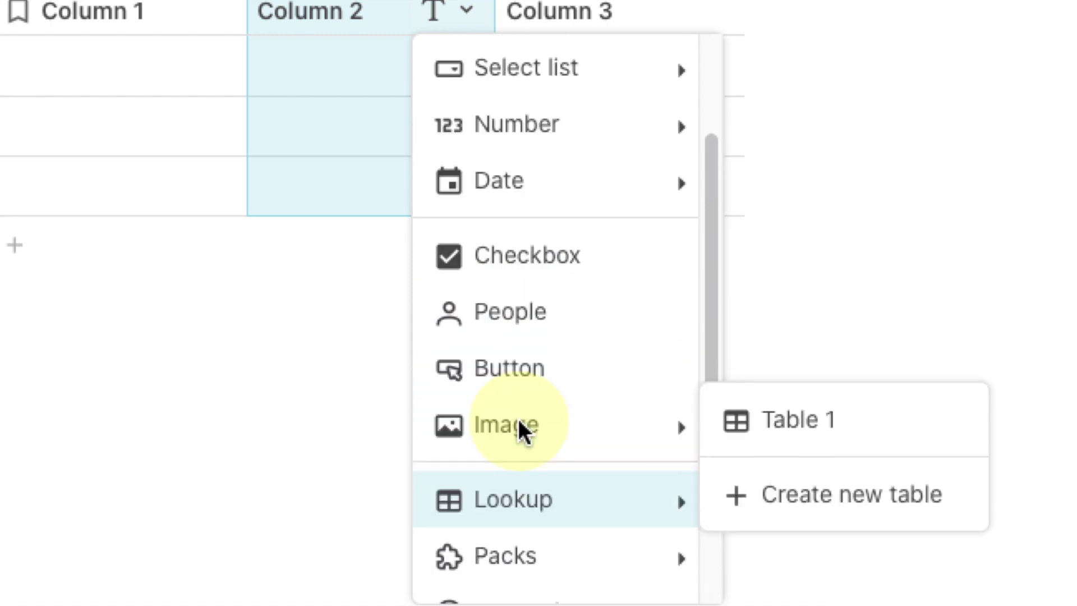
{"action": "left_click", "coordinate": [312, 66]}
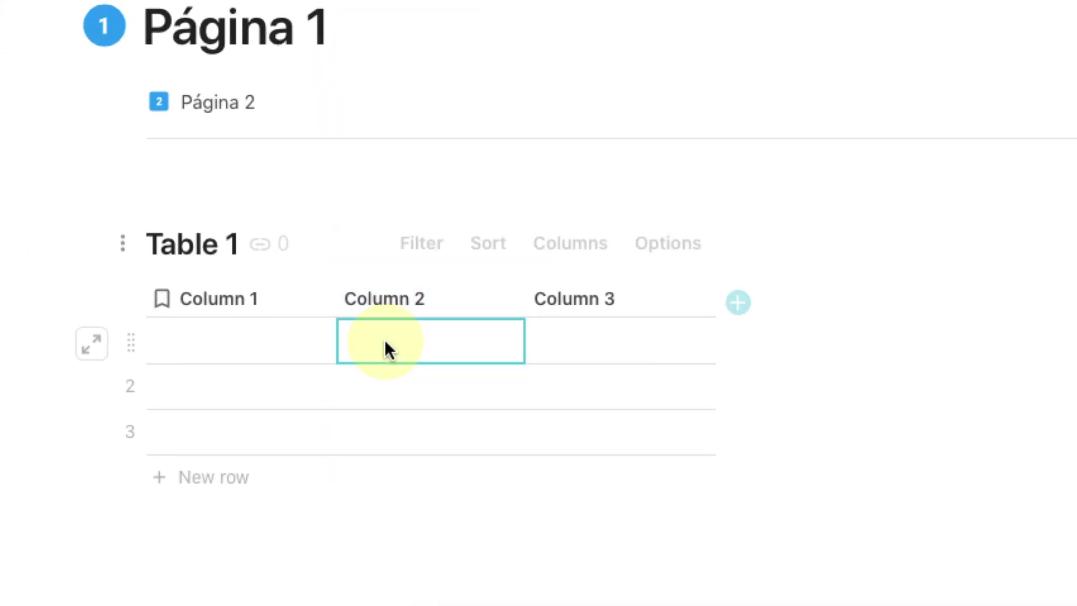
Try card and calendar layouts, then show Table 1 as a bar chart.
{"action": "left_click", "coordinate": [348, 69]}
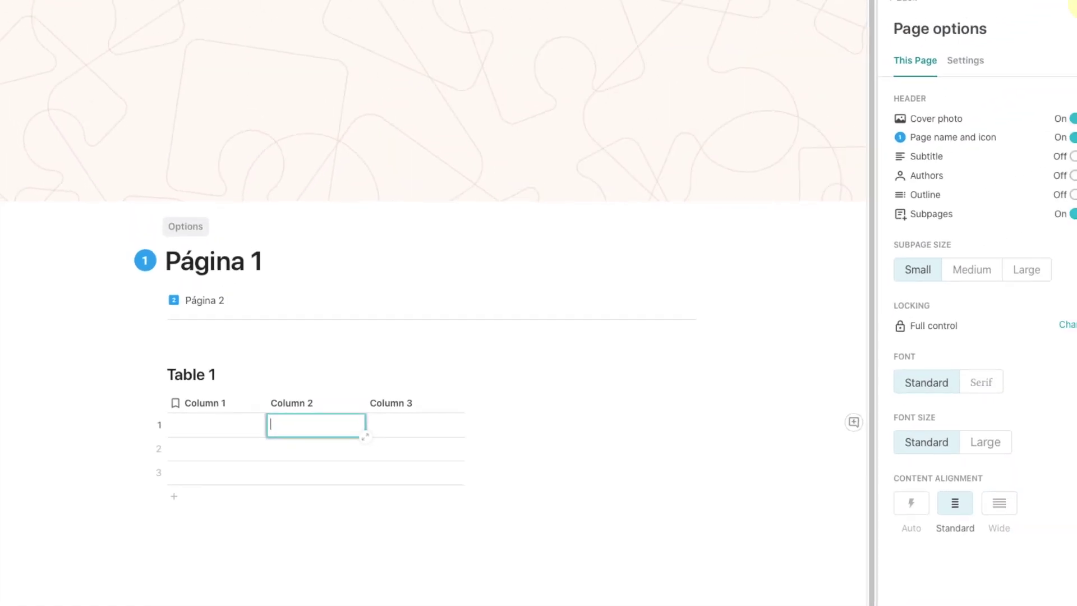
{"action": "left_click", "coordinate": [1073, 4]}
{"action": "left_click", "coordinate": [402, 406]}
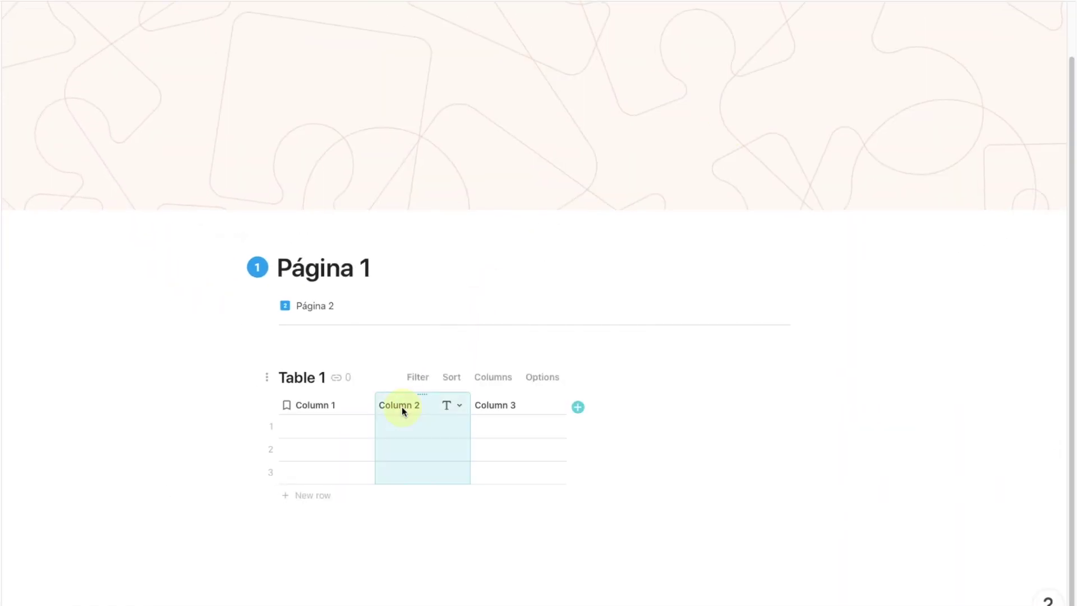
{"action": "left_click", "coordinate": [547, 380]}
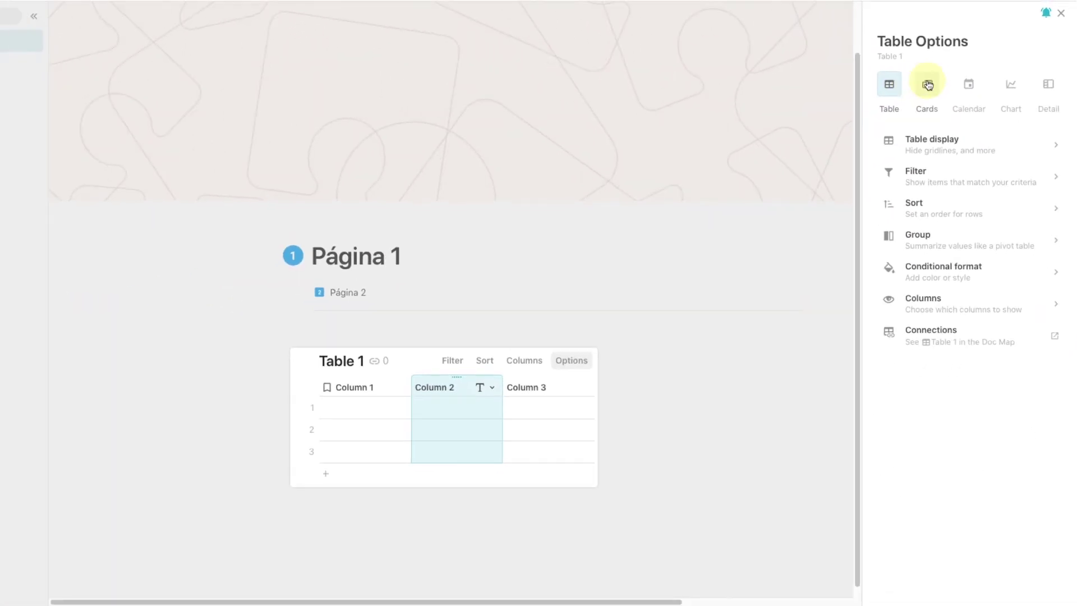
{"action": "left_click", "coordinate": [929, 86]}
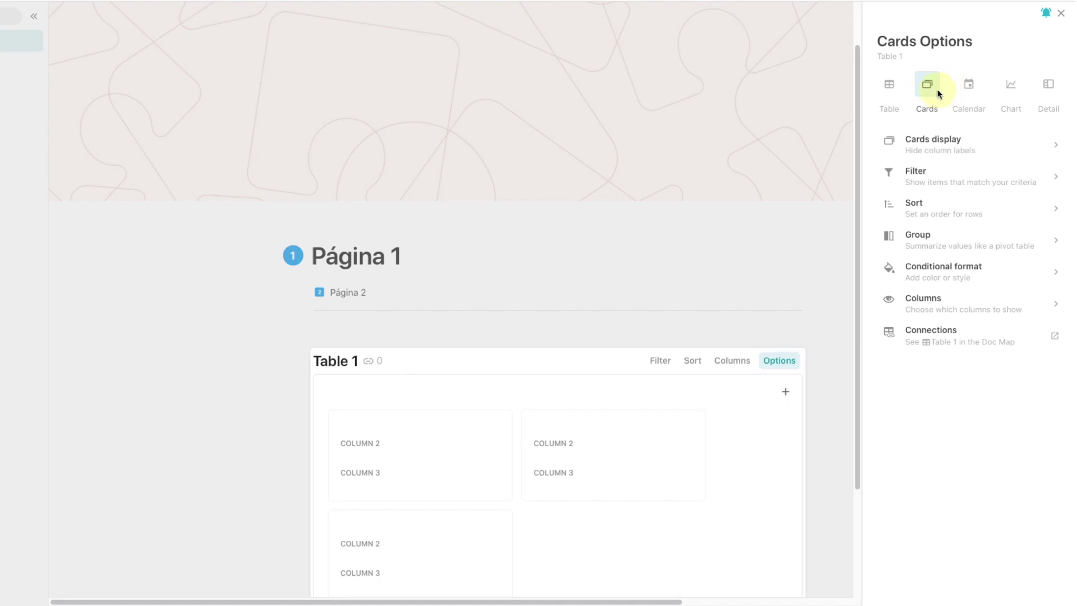
{"action": "left_click", "coordinate": [970, 83]}
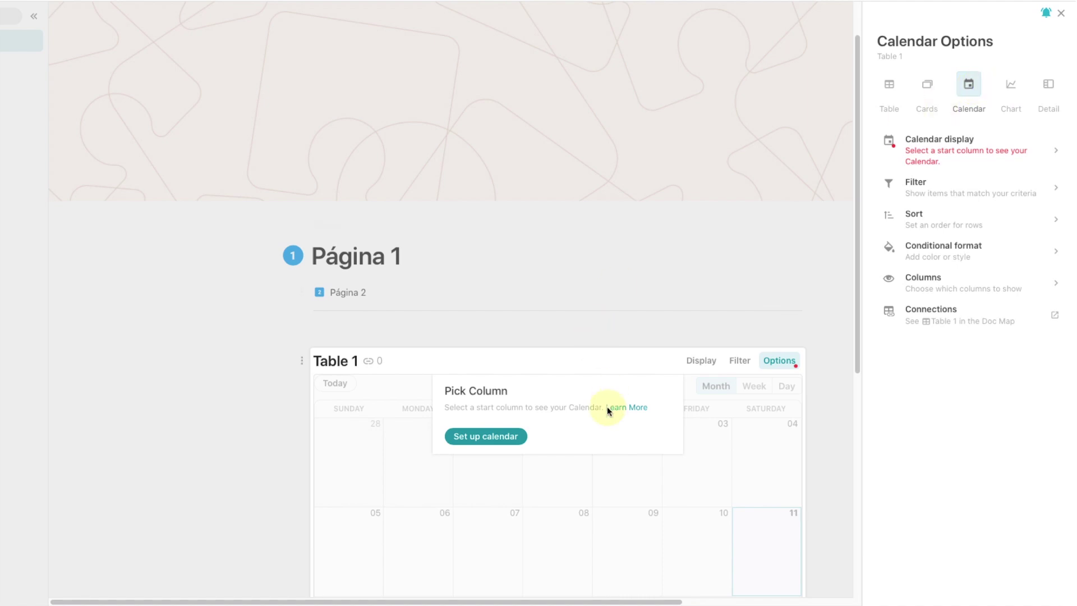
{"action": "left_click", "coordinate": [1009, 87]}
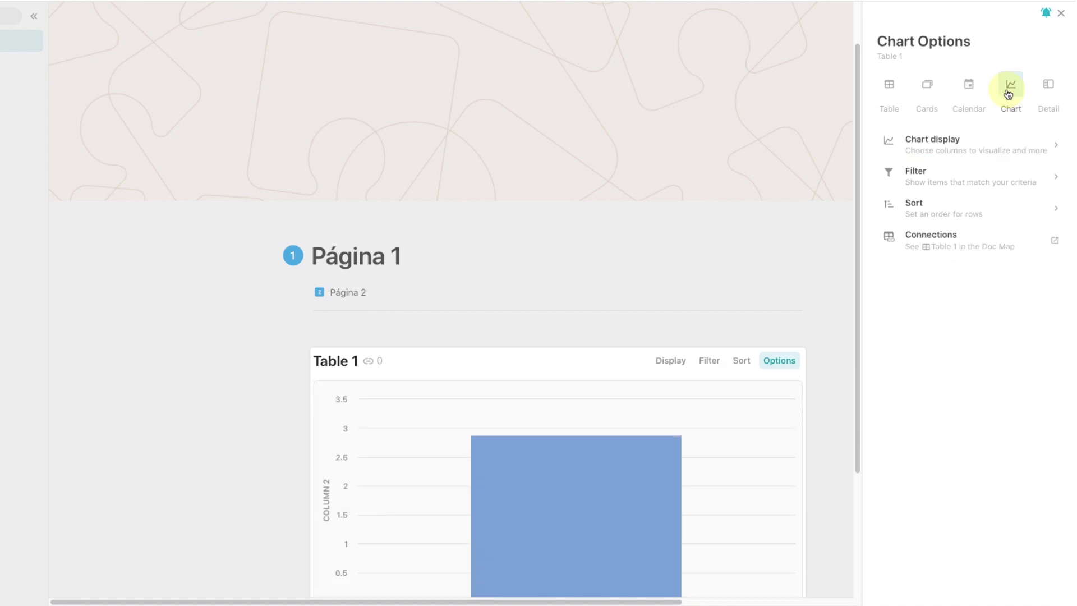
{"action": "scroll", "coordinate": [693, 345], "scroll_direction": "down", "scroll_amount": 3}
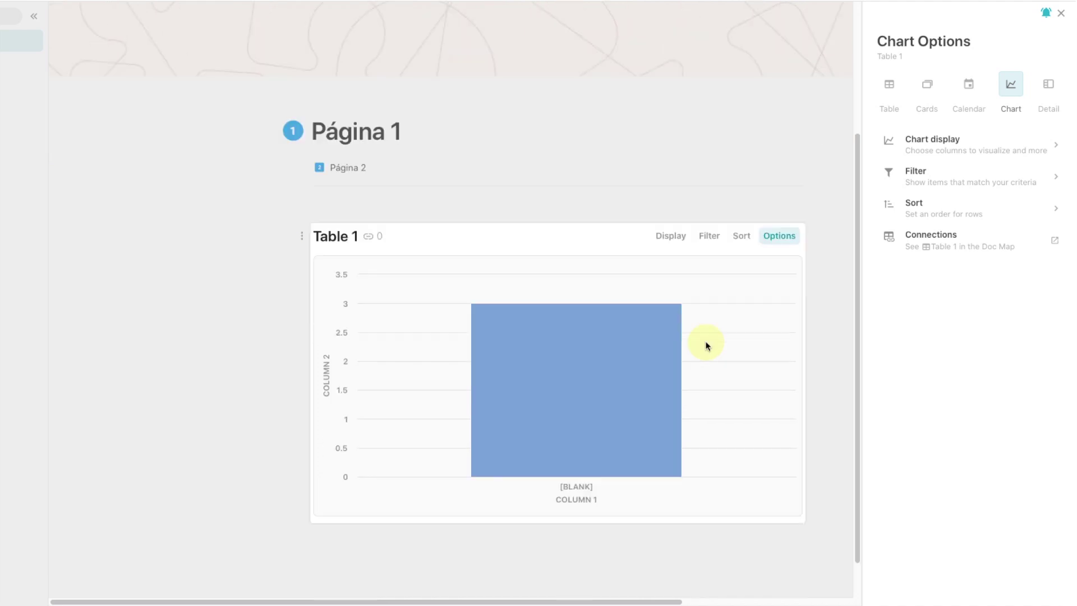
Switch Table 1 to Detail view and step through its three blank records.
{"action": "left_click", "coordinate": [1049, 87]}
{"action": "left_click", "coordinate": [370, 314]}
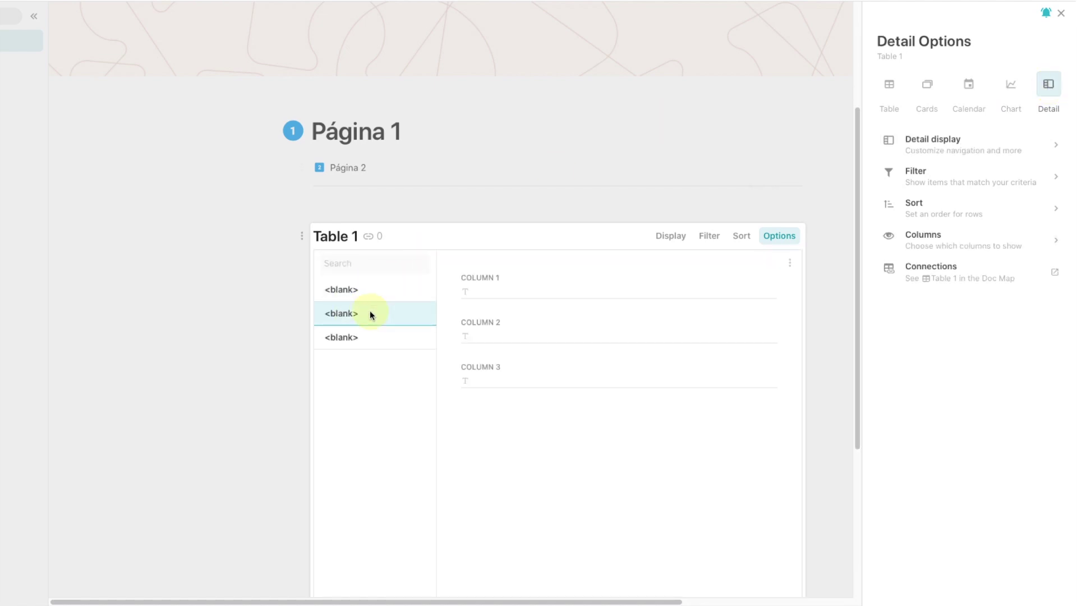
{"action": "left_click", "coordinate": [367, 337]}
{"action": "left_click", "coordinate": [360, 293]}
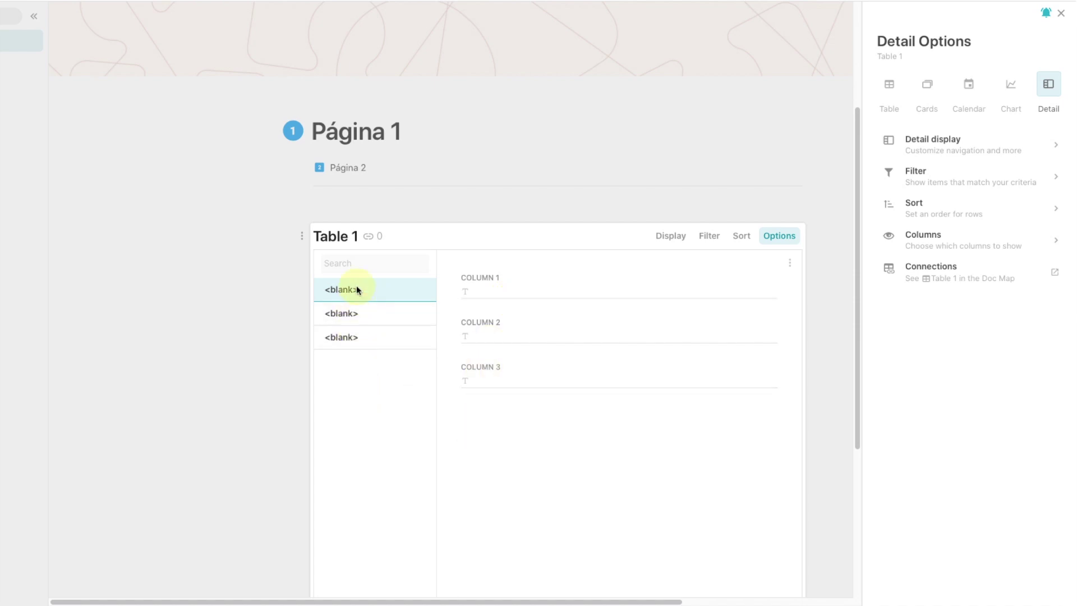
{"action": "left_click", "coordinate": [359, 315]}
{"action": "left_click", "coordinate": [364, 340]}
{"action": "left_click", "coordinate": [372, 295]}
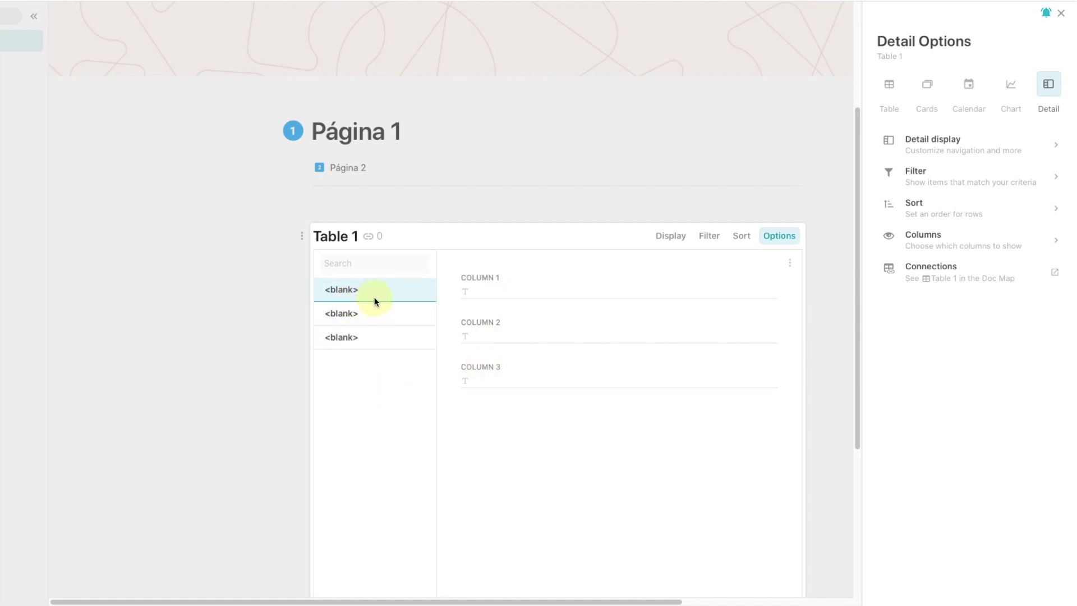
{"action": "left_click", "coordinate": [351, 315]}
{"action": "left_click", "coordinate": [356, 337]}
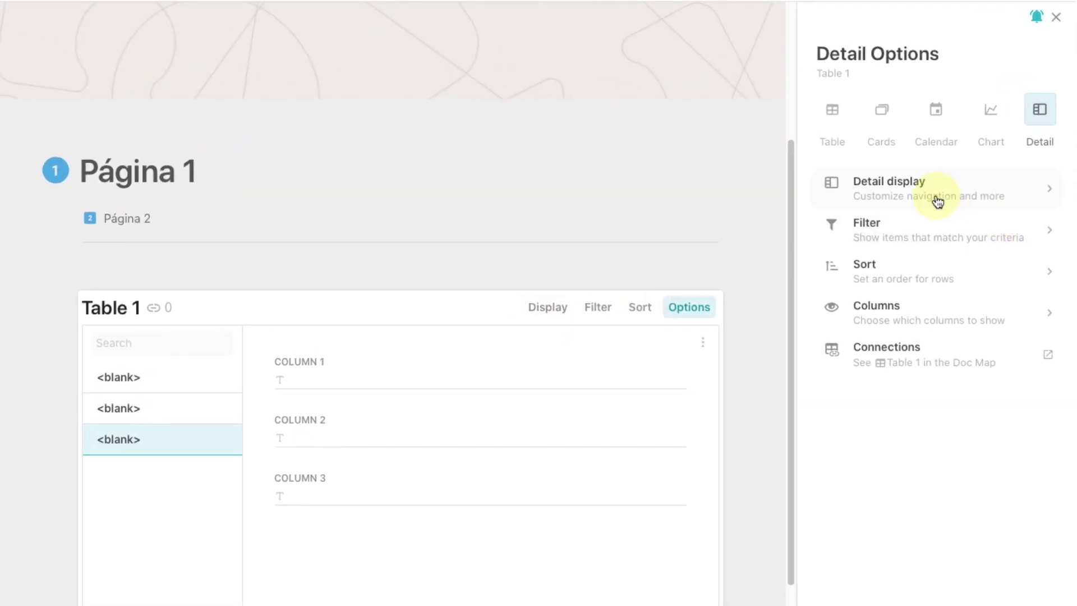
Toggle detail navigation between Bottom and Left, then revert Table 1 to Table view.
{"action": "left_click", "coordinate": [937, 201]}
{"action": "left_click", "coordinate": [872, 195]}
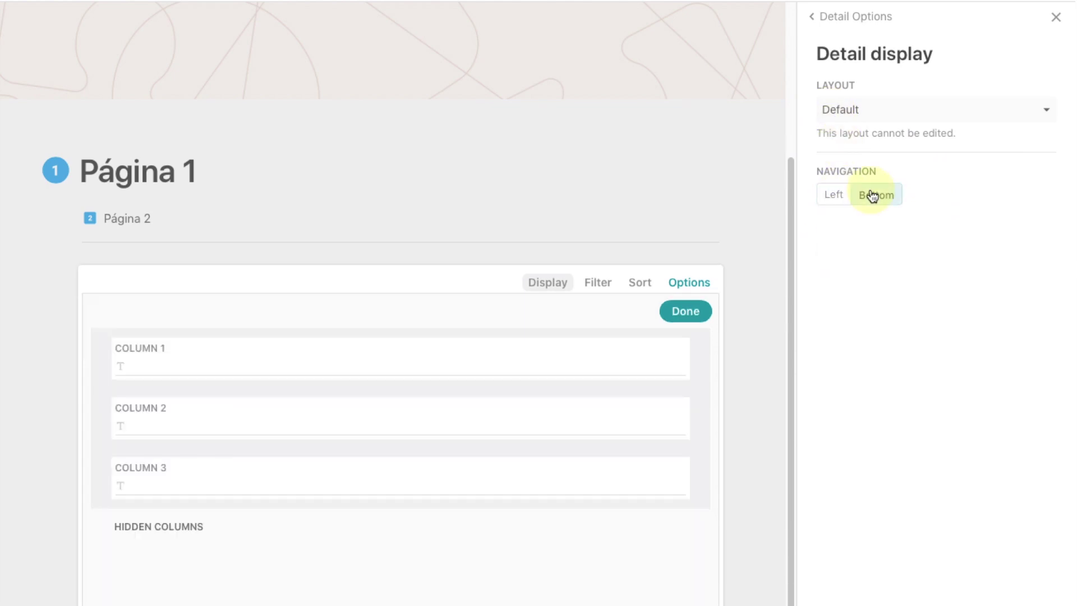
{"action": "left_click", "coordinate": [841, 196]}
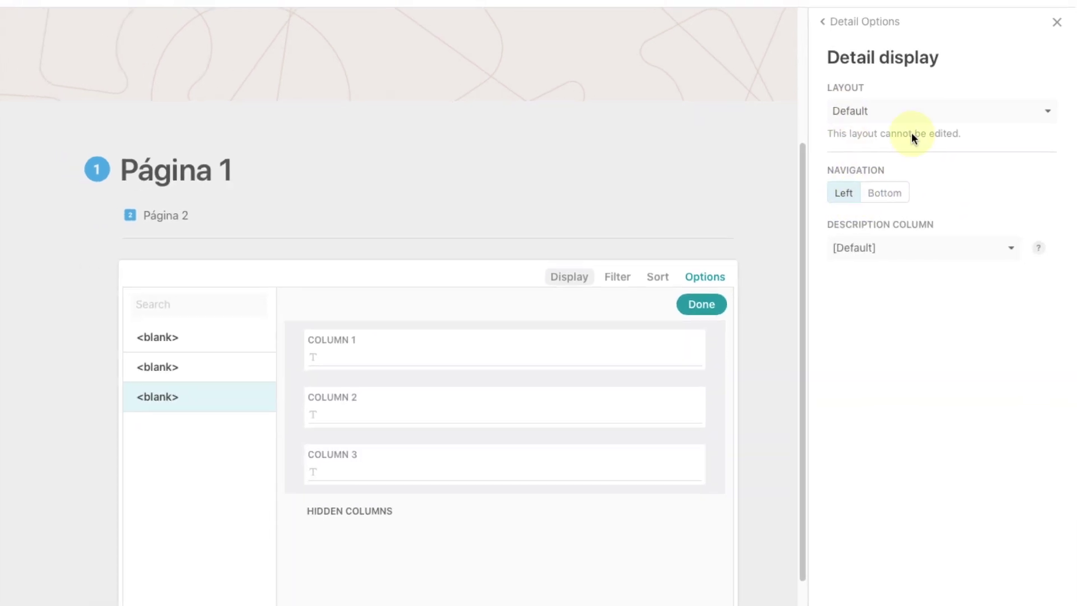
{"action": "left_click", "coordinate": [888, 115]}
{"action": "left_click", "coordinate": [916, 116]}
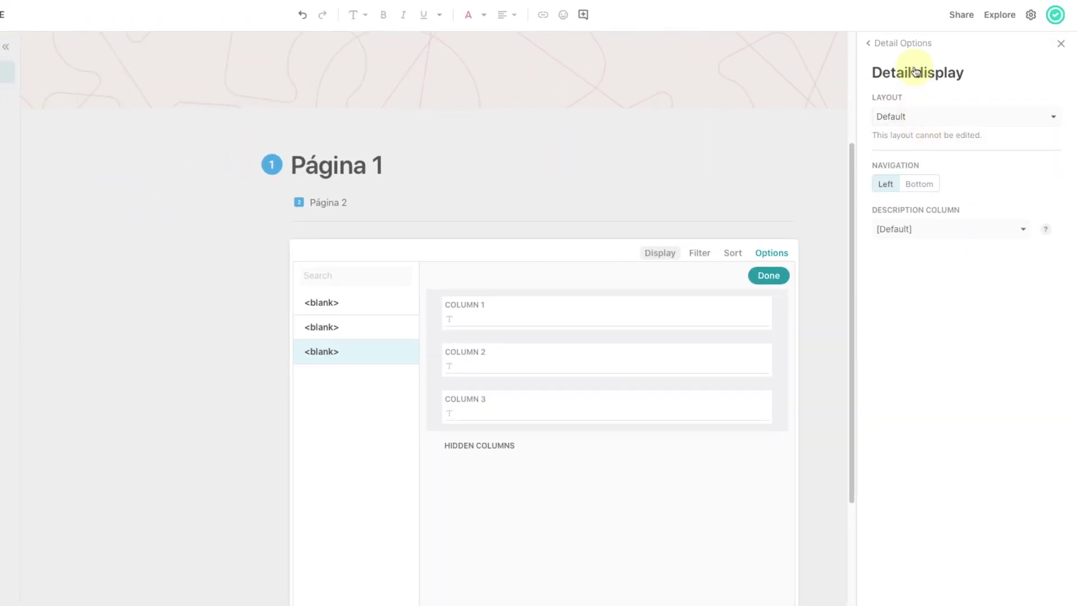
{"action": "left_click", "coordinate": [894, 50]}
{"action": "left_click", "coordinate": [883, 119]}
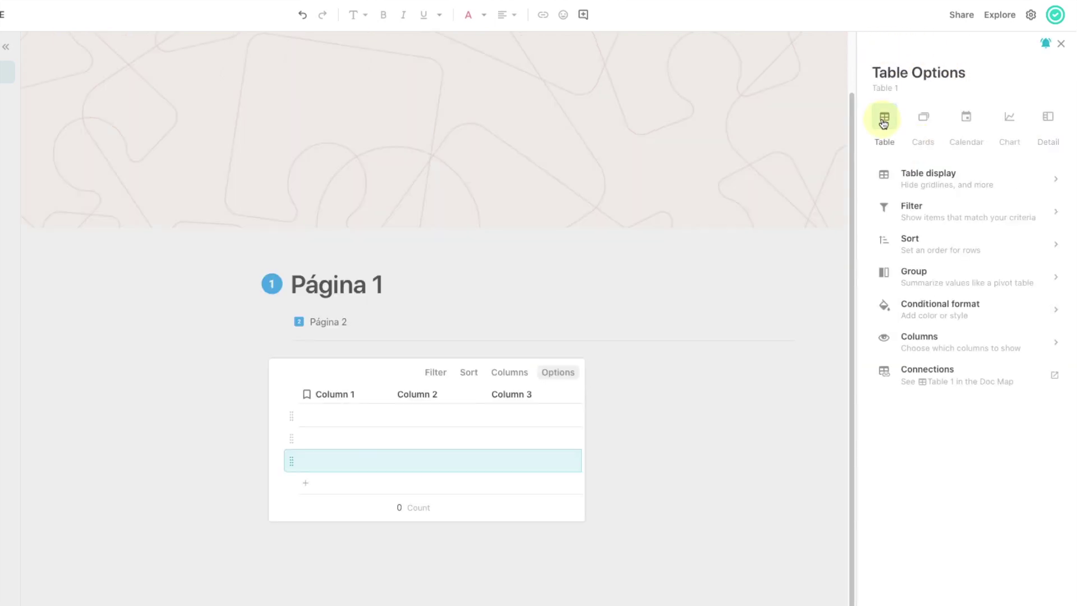
Hide Table 1's column headers, gridlines and add-row button.
{"action": "left_click", "coordinate": [943, 178]}
{"action": "left_click", "coordinate": [1052, 114]}
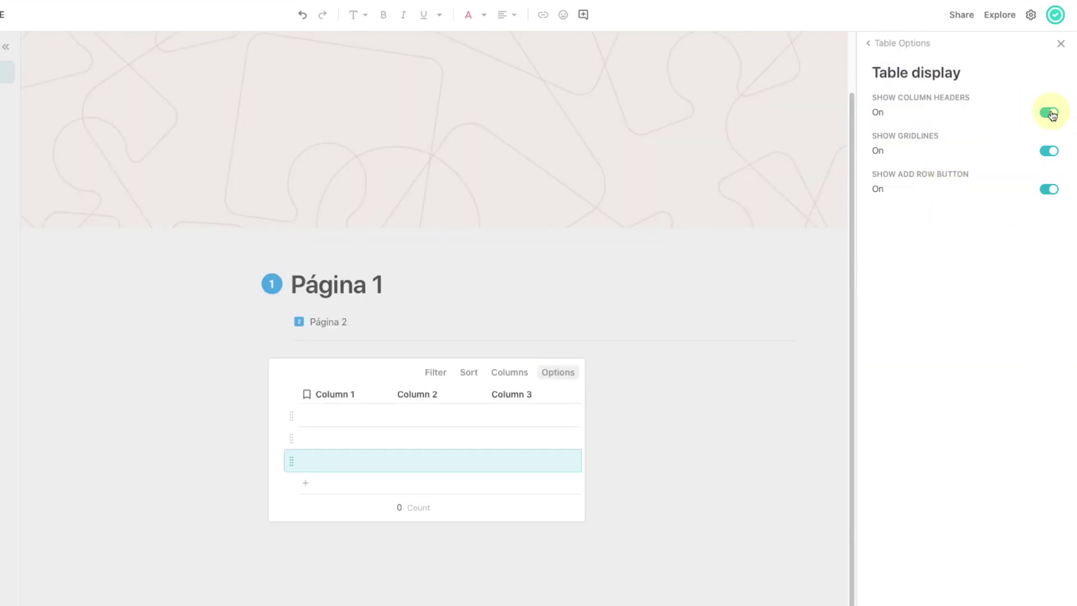
{"action": "left_click", "coordinate": [1050, 151]}
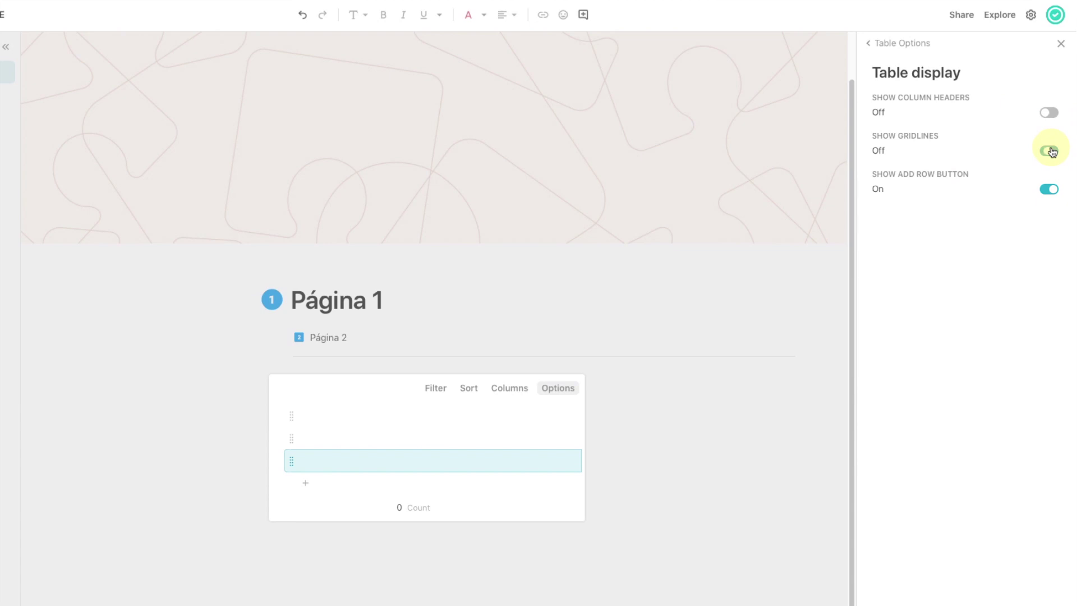
{"action": "left_click", "coordinate": [1050, 190]}
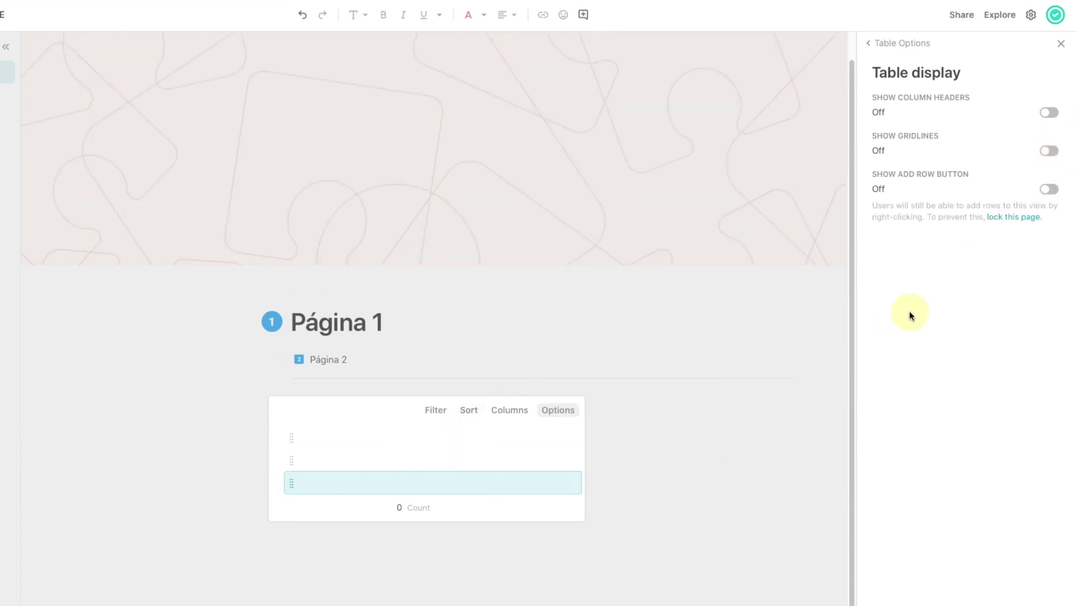
{"action": "left_click", "coordinate": [873, 44]}
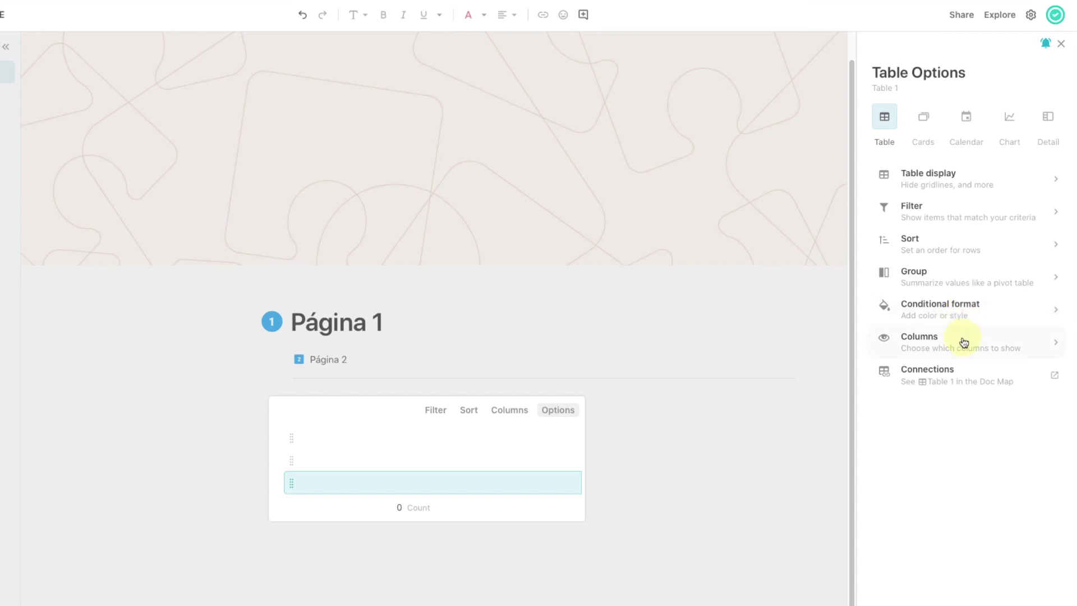
Check Table 1's visible columns (Column 1–3), then go back to Table Options.
{"action": "left_click", "coordinate": [964, 343]}
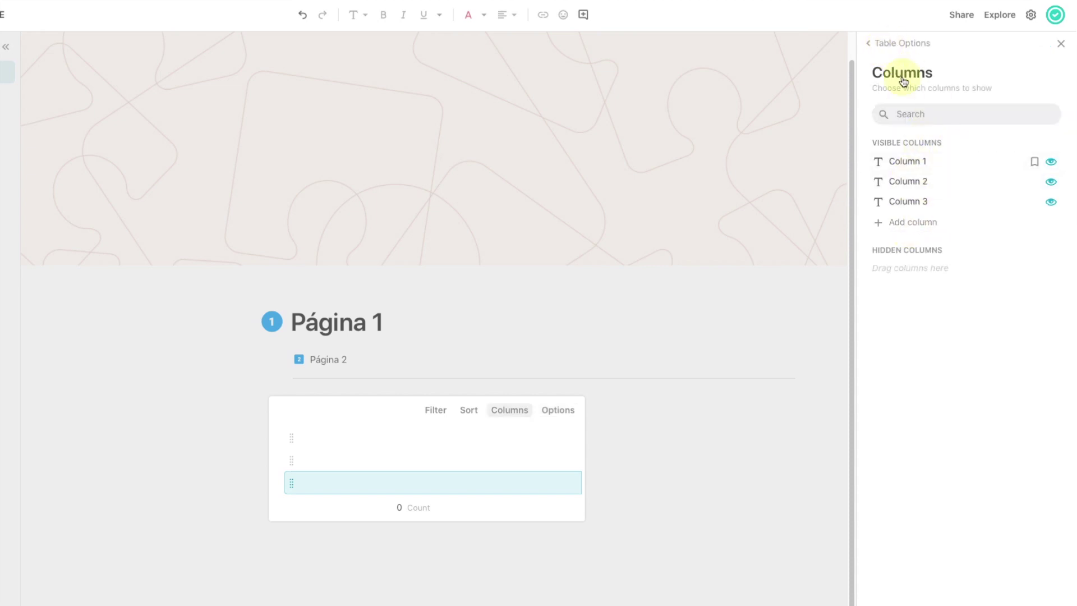
{"action": "left_click", "coordinate": [895, 45]}
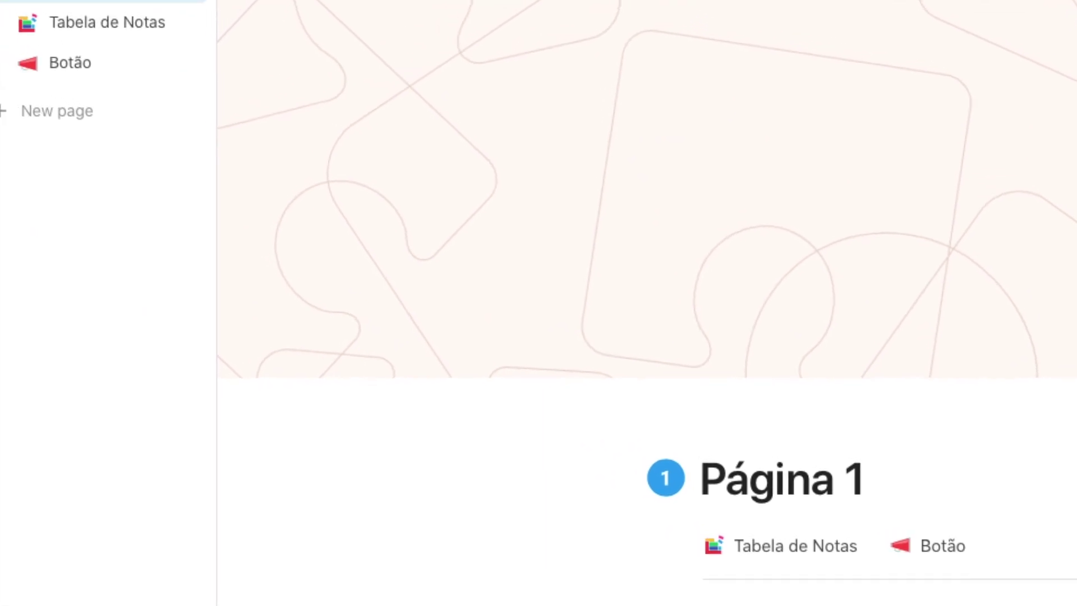
On Tabela de Notas, set Nota P1 to 100 for Daniel, Maria and José using the sliders.
{"action": "left_click", "coordinate": [116, 19]}
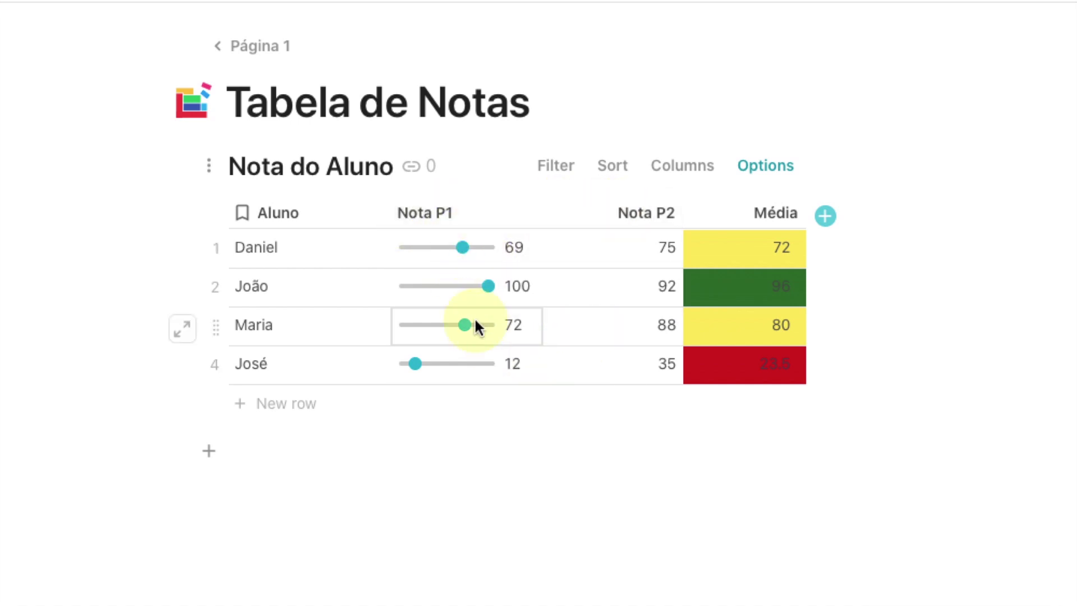
{"action": "left_click_drag", "start_coordinate": [463, 255], "coordinate": [438, 251]}
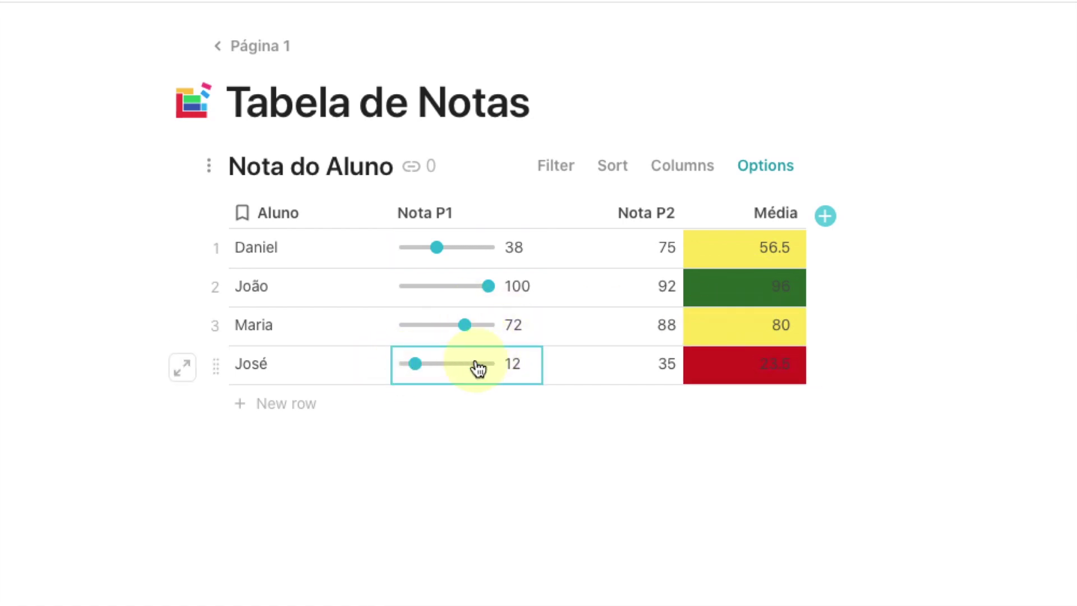
{"action": "left_click_drag", "start_coordinate": [432, 368], "coordinate": [480, 364]}
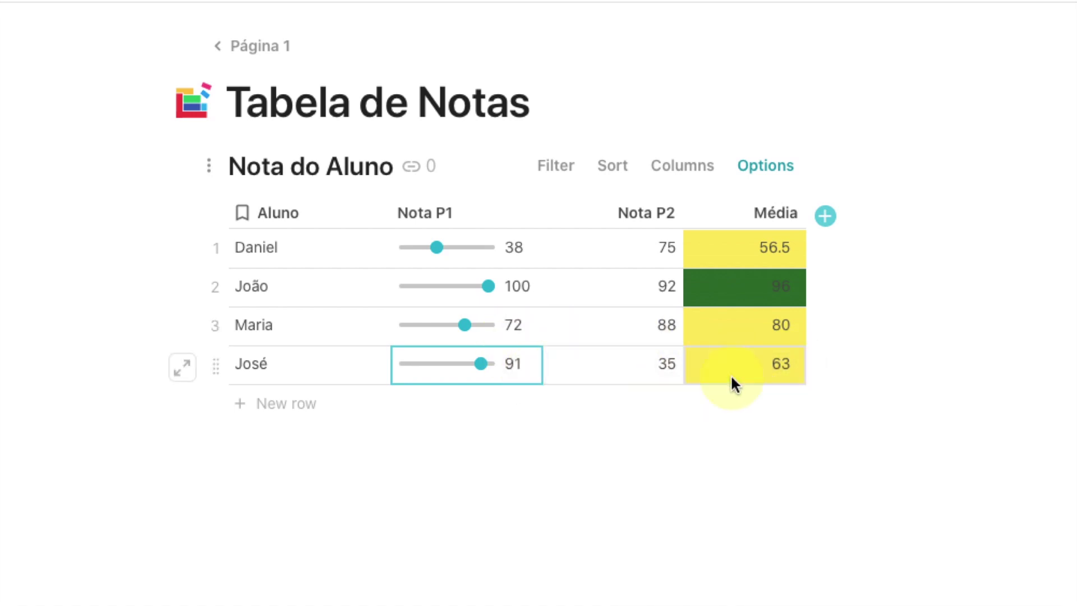
{"action": "left_click_drag", "start_coordinate": [481, 364], "coordinate": [452, 368]}
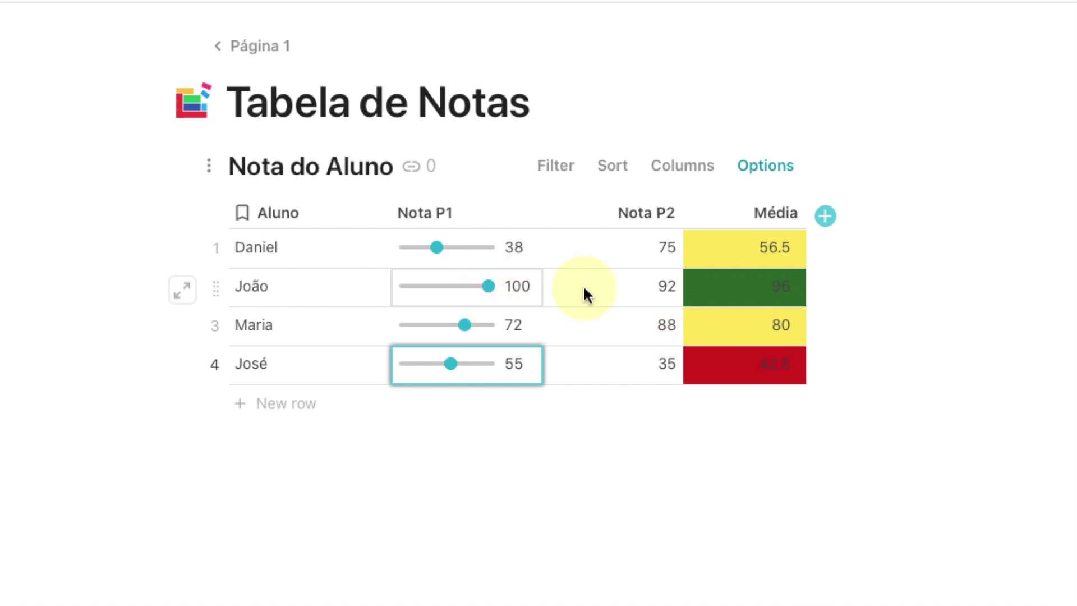
{"action": "left_click_drag", "start_coordinate": [439, 251], "coordinate": [504, 250]}
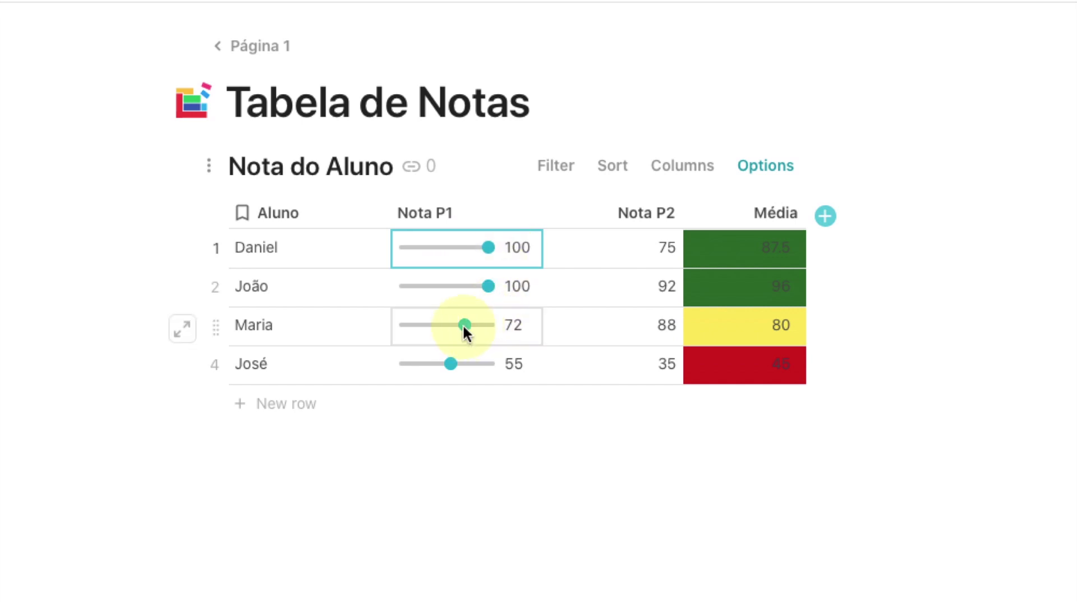
{"action": "left_click_drag", "start_coordinate": [464, 325], "coordinate": [493, 325]}
{"action": "left_click_drag", "start_coordinate": [450, 364], "coordinate": [510, 368]}
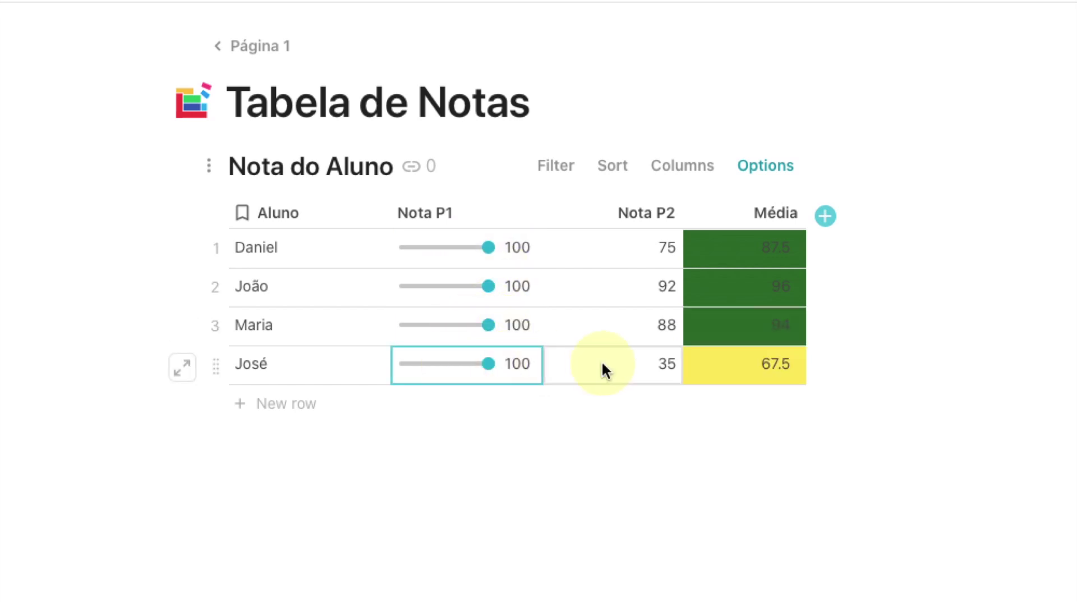
Set José's Nota P2 grade to 100, so every Média cell turns green.
{"action": "left_click", "coordinate": [648, 376]}
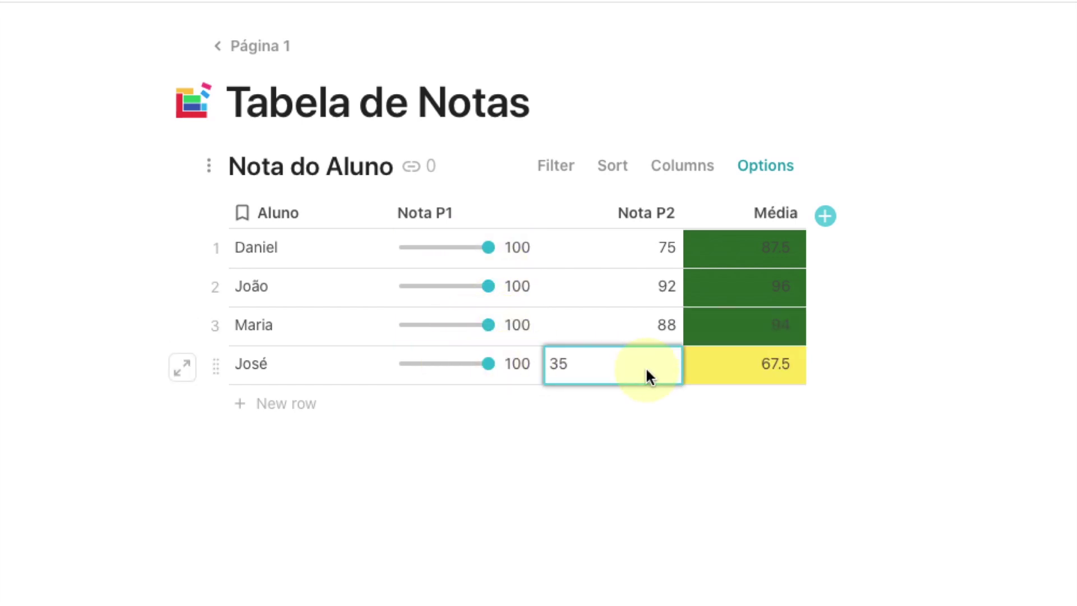
{"action": "type", "text": "50"}
{"action": "key", "text": "Return"}
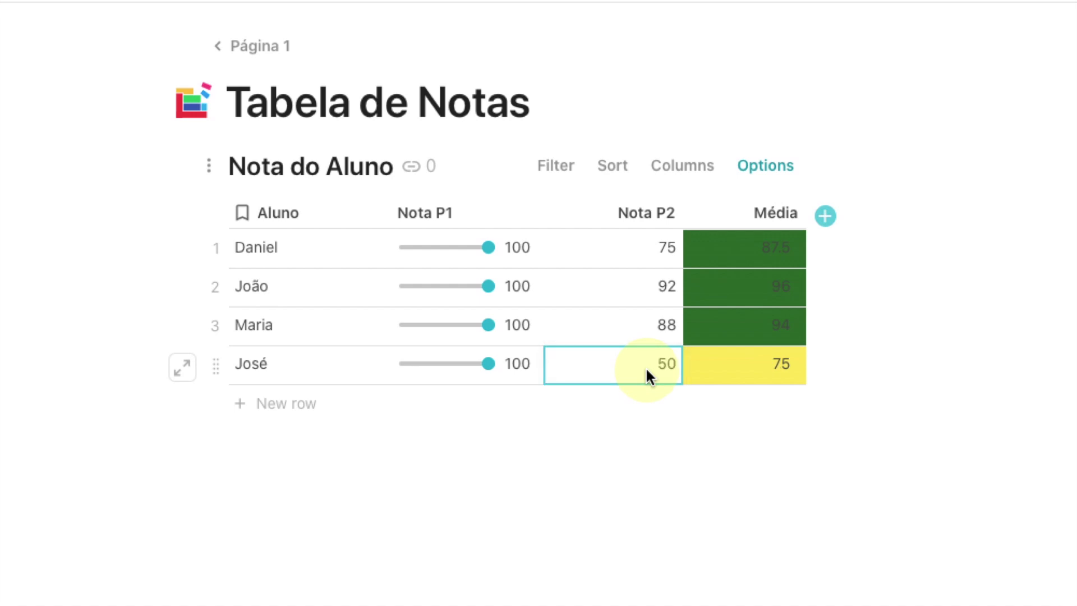
{"action": "left_click", "coordinate": [664, 365]}
{"action": "key", "text": "BackSpace"}
{"action": "key", "text": "BackSpace"}
{"action": "type", "text": "100"}
{"action": "key", "text": "Return"}
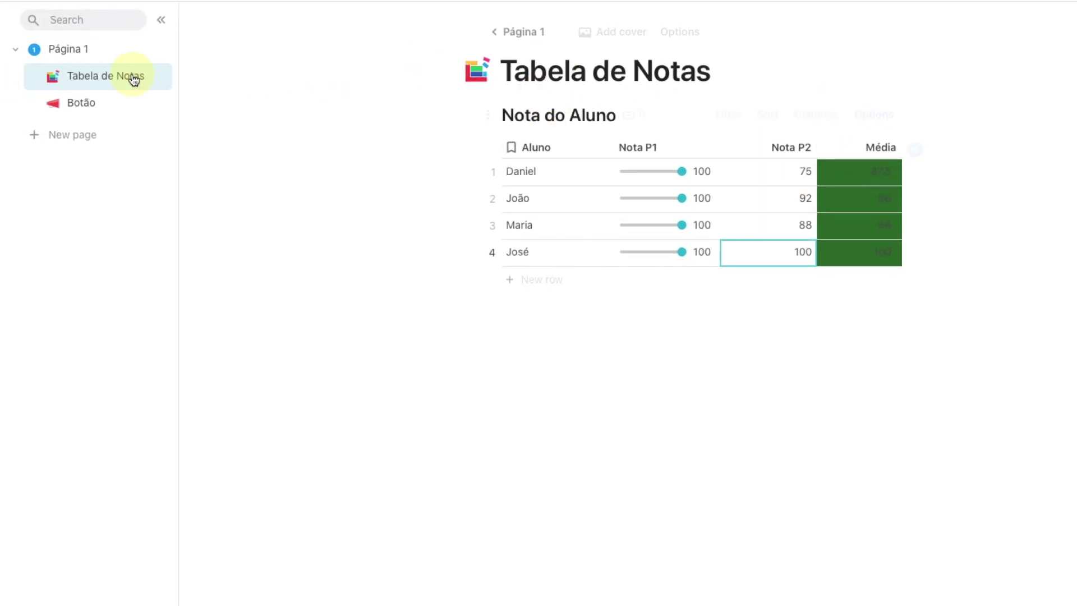
On the Botão page, add six new Comprar: rows, bringing Lista de Compra to ten rows.
{"action": "left_click", "coordinate": [112, 103]}
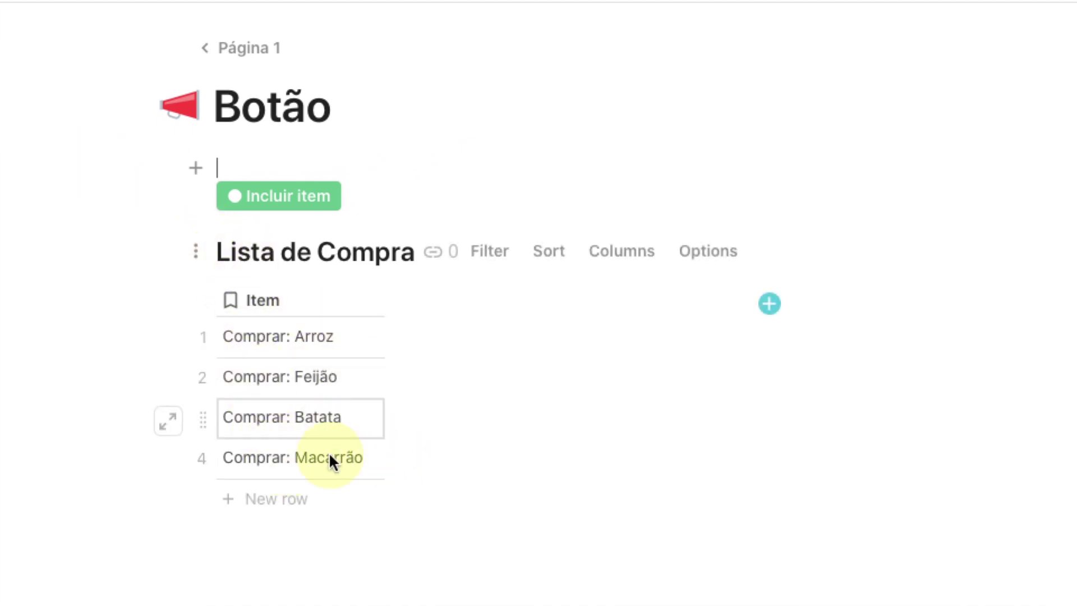
{"action": "left_click", "coordinate": [296, 207]}
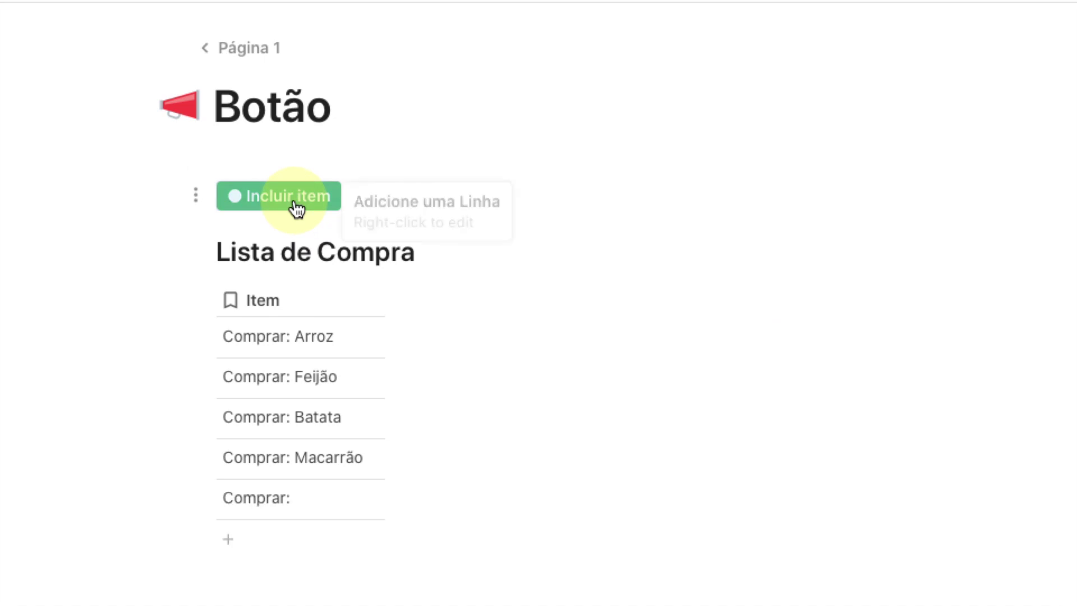
{"action": "left_click", "coordinate": [296, 207]}
{"action": "left_click", "coordinate": [295, 206]}
{"action": "left_click", "coordinate": [296, 206]}
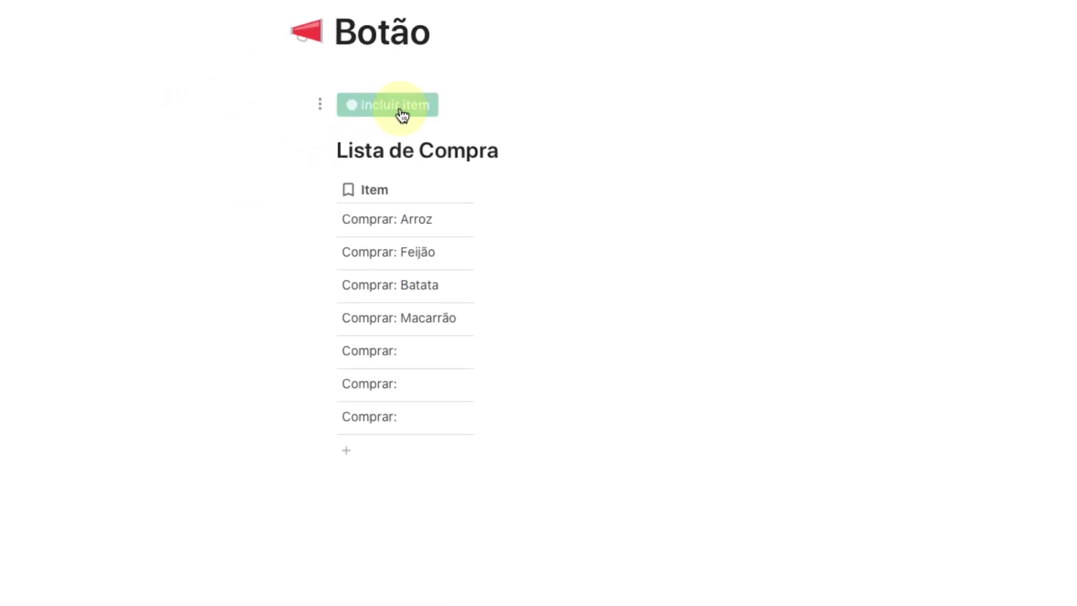
{"action": "left_click", "coordinate": [402, 116]}
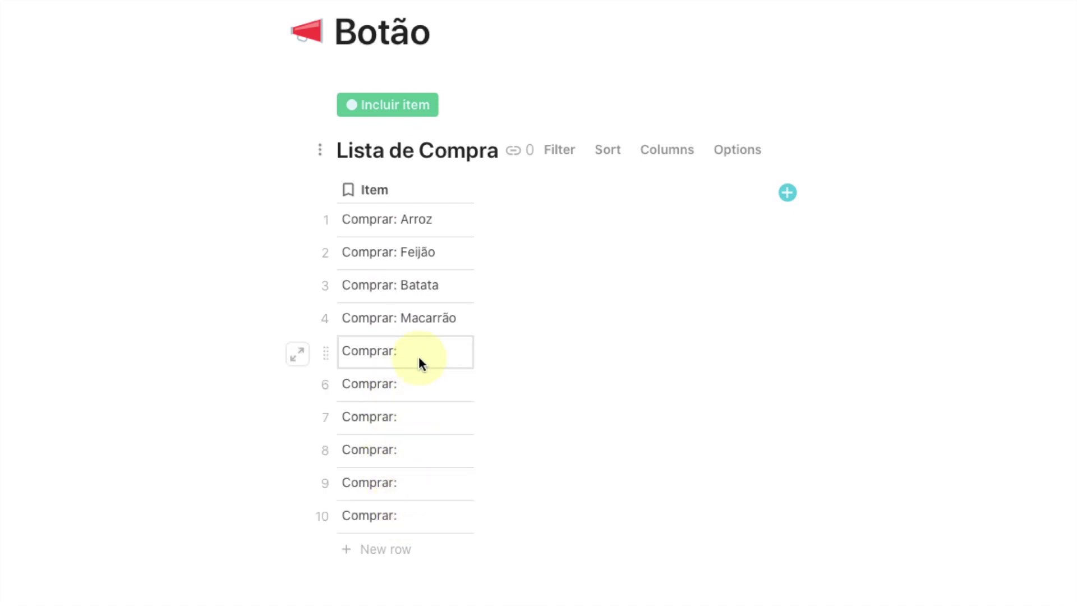
Review the Incluir item button's row-adding settings, then close them.
{"action": "left_click", "coordinate": [422, 105]}
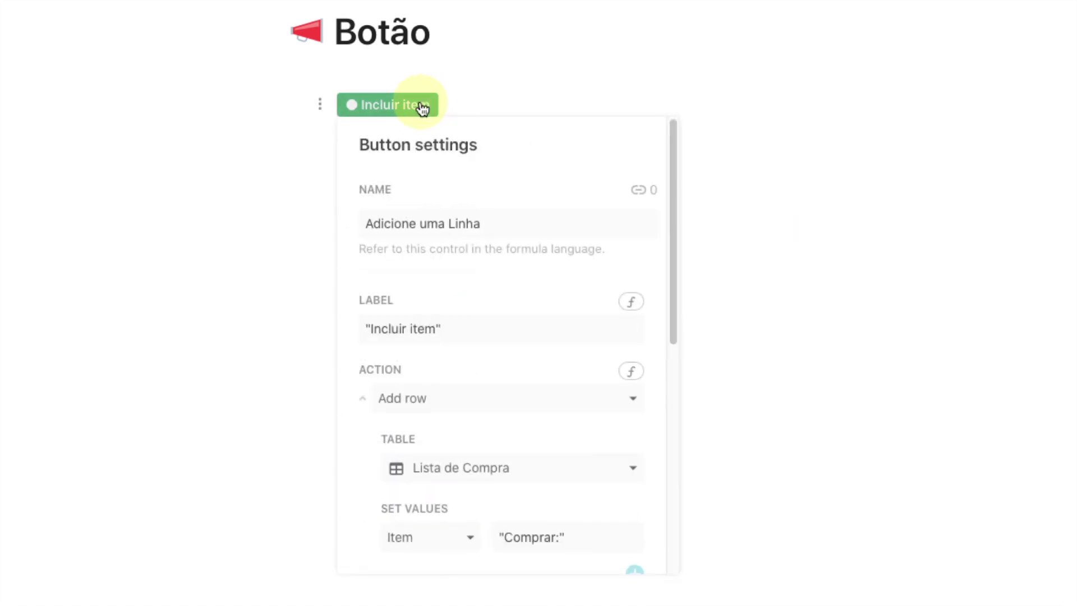
{"action": "scroll", "coordinate": [519, 270], "scroll_direction": "down", "scroll_amount": 5}
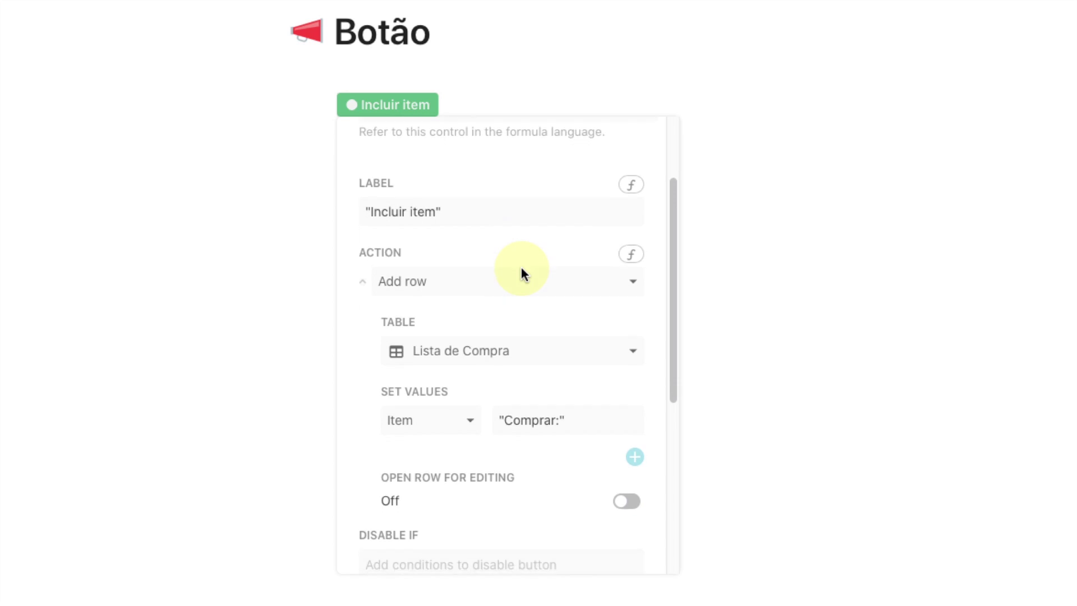
{"action": "scroll", "coordinate": [522, 274], "scroll_direction": "down", "scroll_amount": 4}
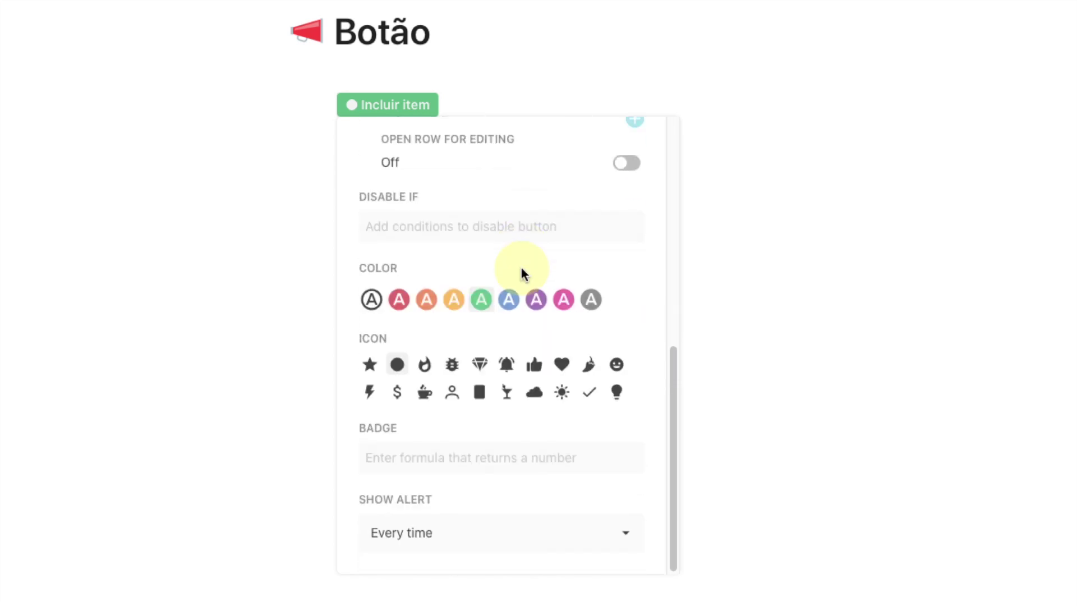
{"action": "scroll", "coordinate": [517, 271], "scroll_direction": "up", "scroll_amount": 9}
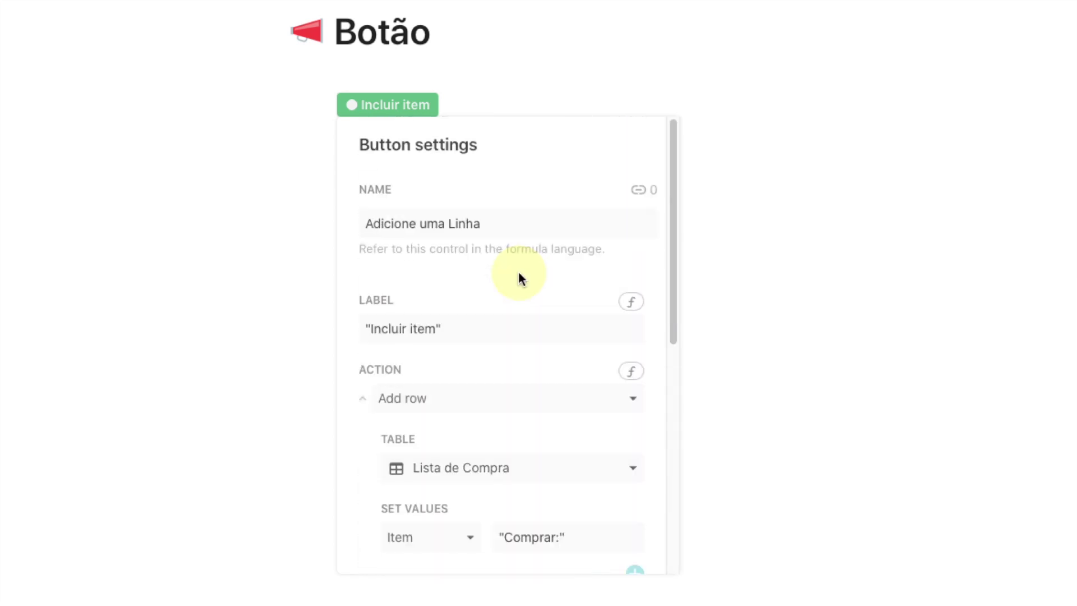
{"action": "left_click", "coordinate": [537, 69]}
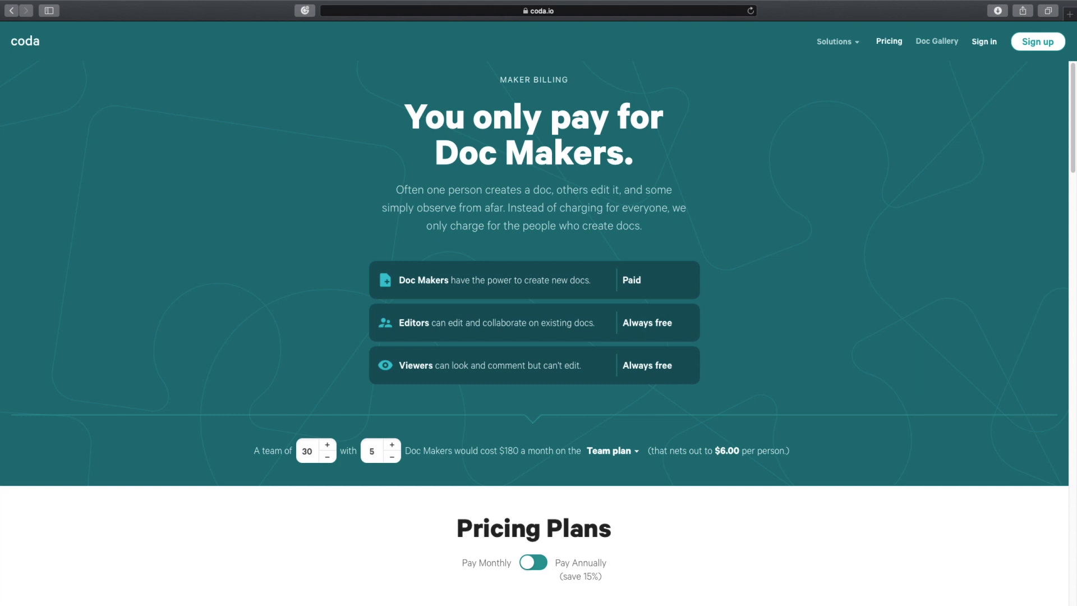
Scroll from the pricing hero down to the Free, Pro, Team and Enterprise comparison table.
{"action": "scroll", "coordinate": [578, 235], "scroll_direction": "down", "scroll_amount": 10}
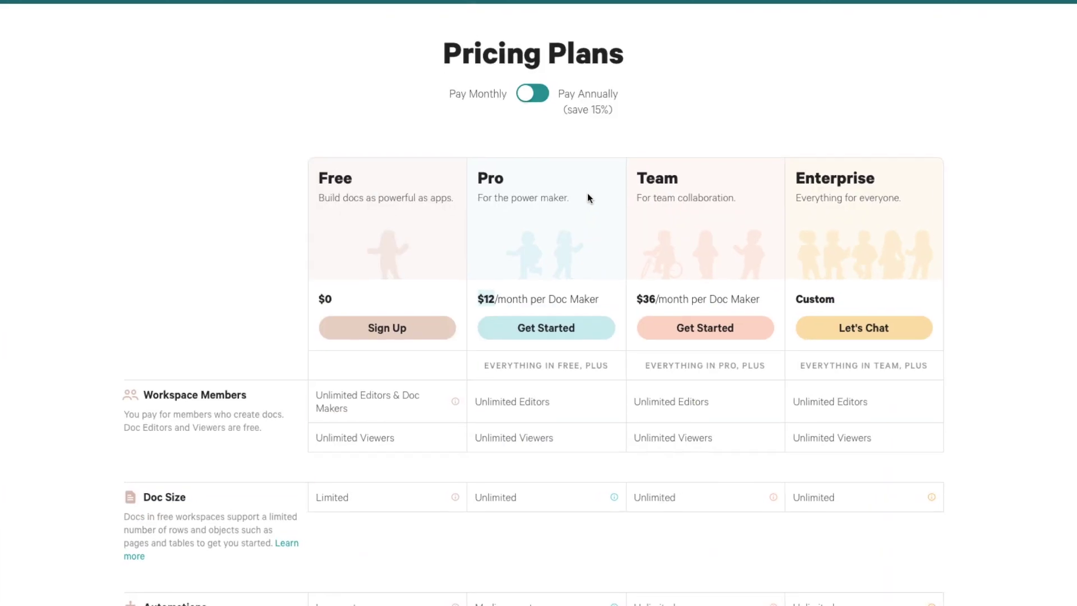
{"action": "scroll", "coordinate": [359, 165], "scroll_direction": "down", "scroll_amount": 1}
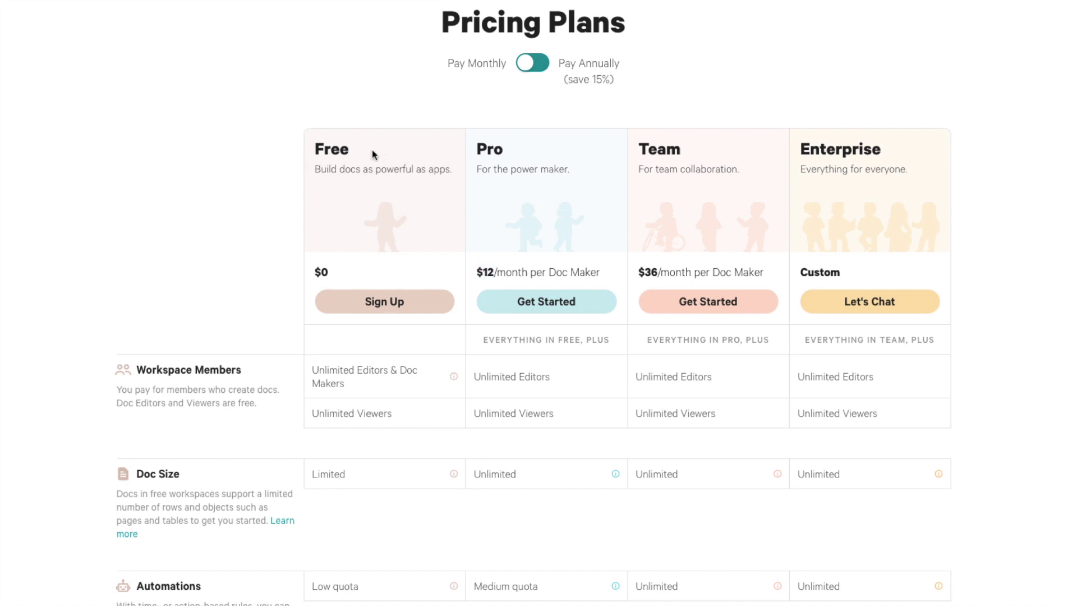
{"action": "scroll", "coordinate": [345, 186], "scroll_direction": "down", "scroll_amount": 1}
{"action": "scroll", "coordinate": [345, 186], "scroll_direction": "down", "scroll_amount": 1}
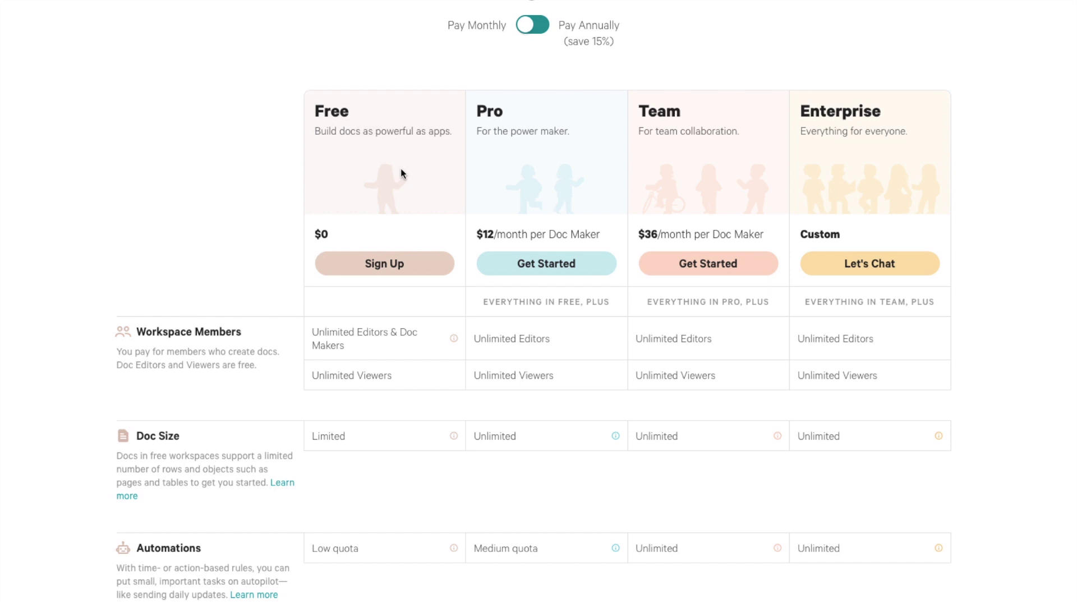
{"action": "scroll", "coordinate": [388, 174], "scroll_direction": "down", "scroll_amount": 1}
{"action": "scroll", "coordinate": [382, 157], "scroll_direction": "down", "scroll_amount": 1}
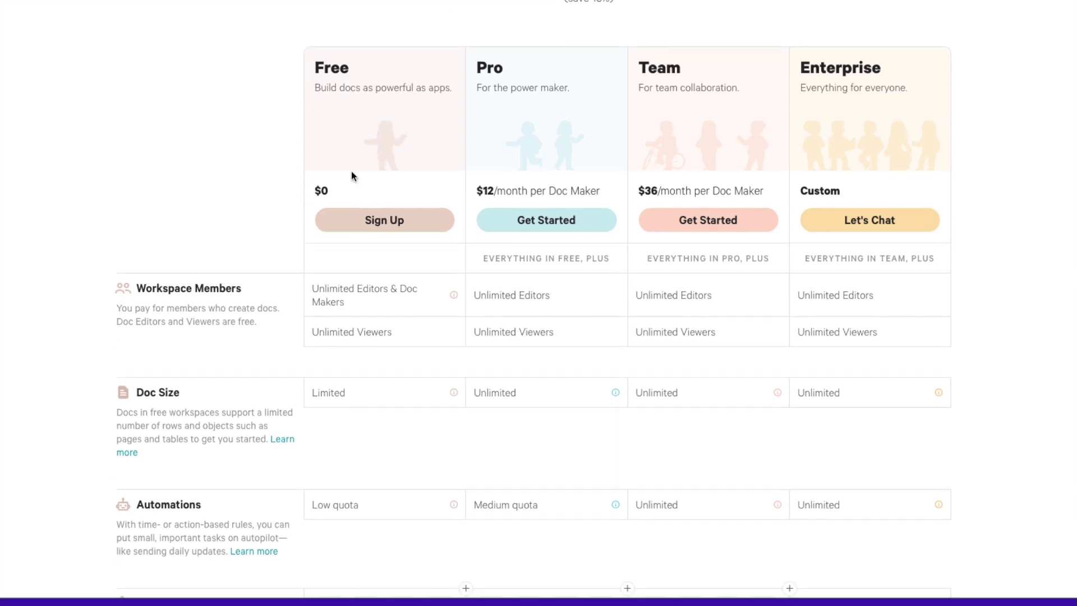
{"action": "scroll", "coordinate": [370, 162], "scroll_direction": "down", "scroll_amount": 3}
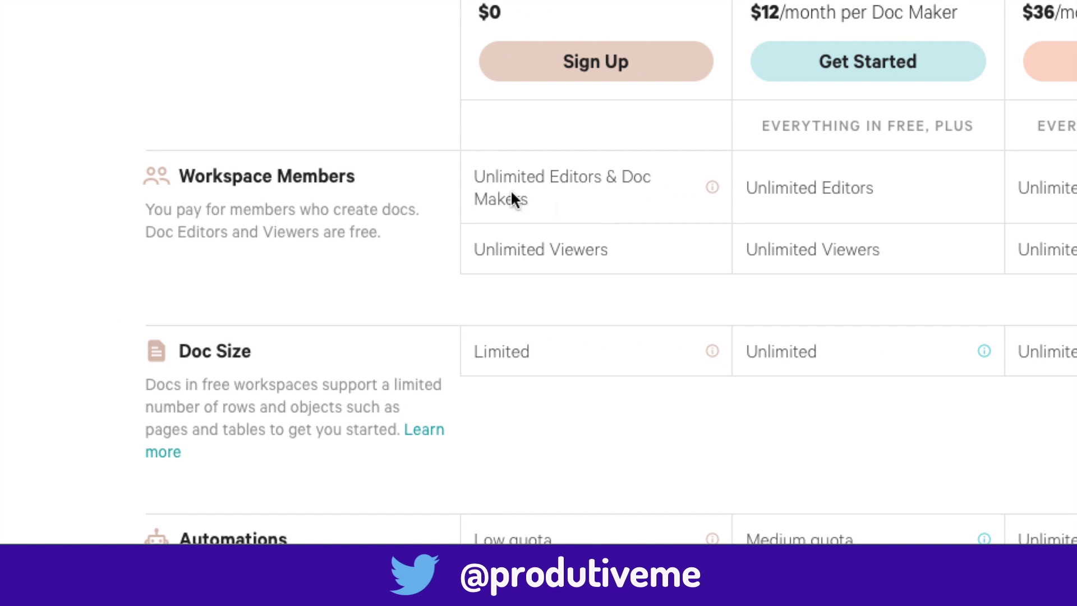
{"action": "scroll", "coordinate": [598, 197], "scroll_direction": "down", "scroll_amount": 1}
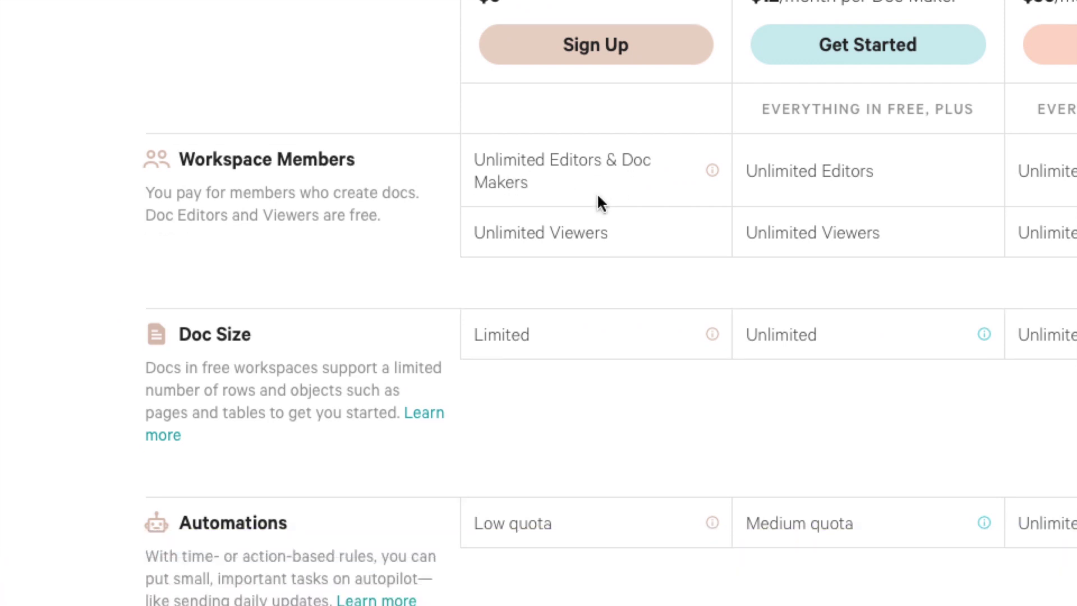
{"action": "scroll", "coordinate": [570, 159], "scroll_direction": "down", "scroll_amount": 2}
Show the Free plan's Doc Size limit of 50 objects and 1,000 rows.
{"action": "left_click_drag", "start_coordinate": [629, 195], "coordinate": [487, 195]}
{"action": "left_click", "coordinate": [567, 192]}
{"action": "scroll", "coordinate": [589, 191], "scroll_direction": "down", "scroll_amount": 1}
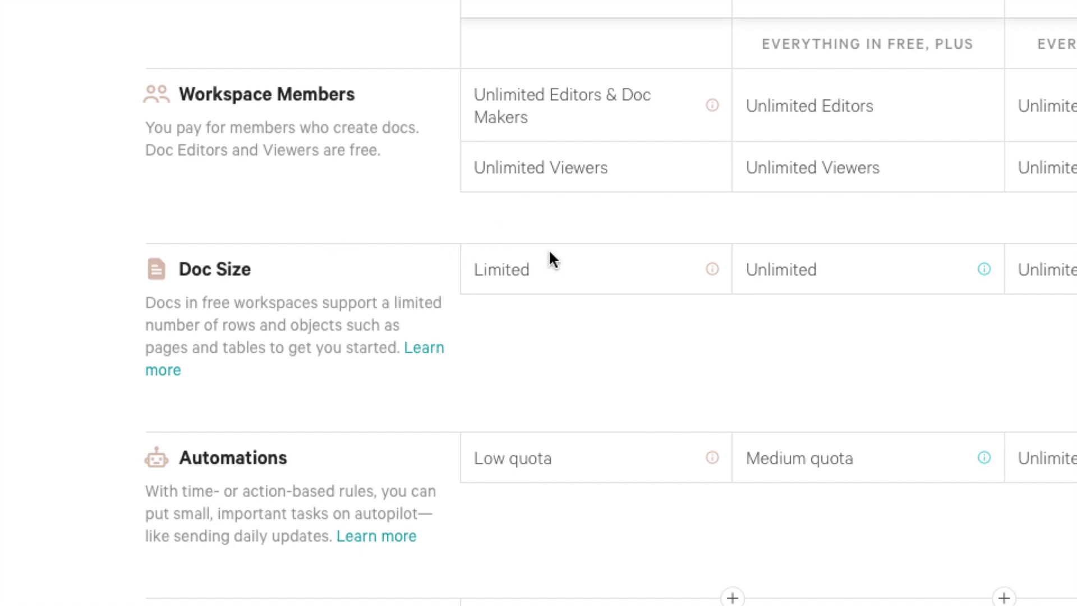
{"action": "mouse_move", "coordinate": [709, 275]}
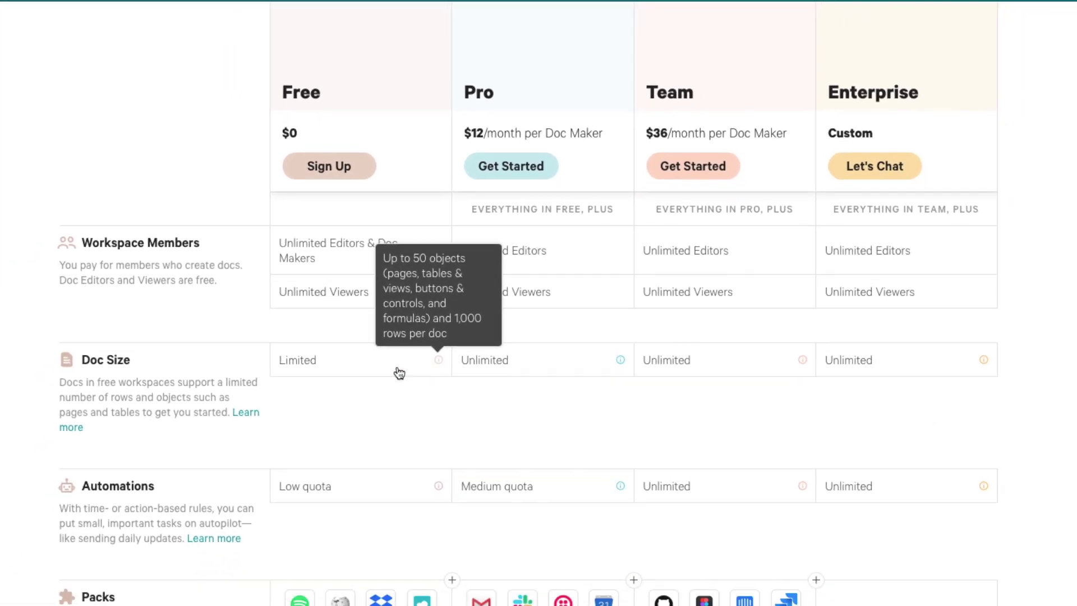
{"action": "scroll", "coordinate": [306, 254], "scroll_direction": "down", "scroll_amount": 3}
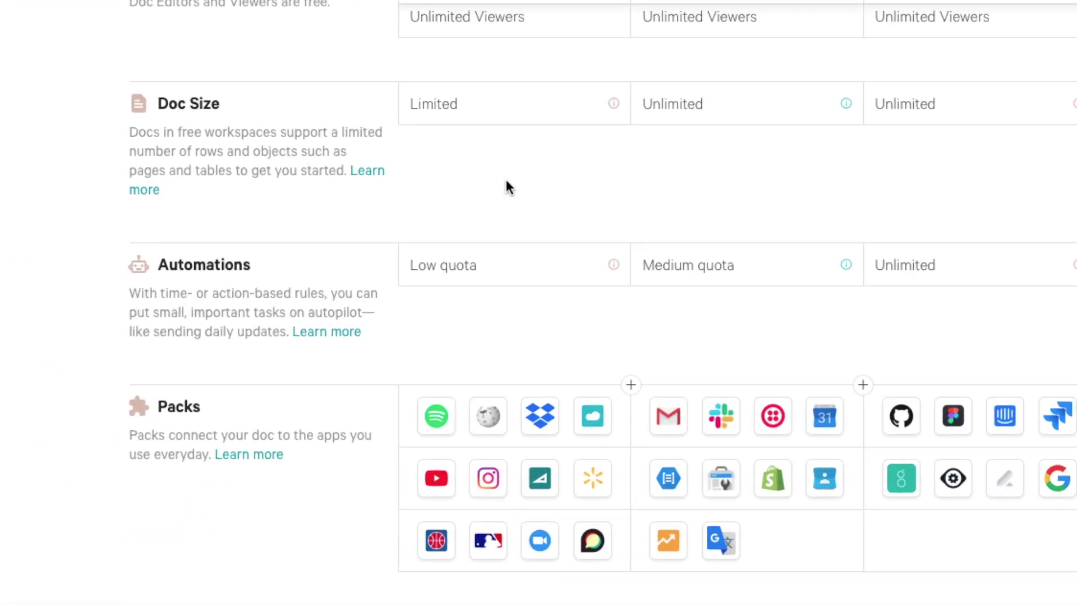
{"action": "mouse_move", "coordinate": [458, 283]}
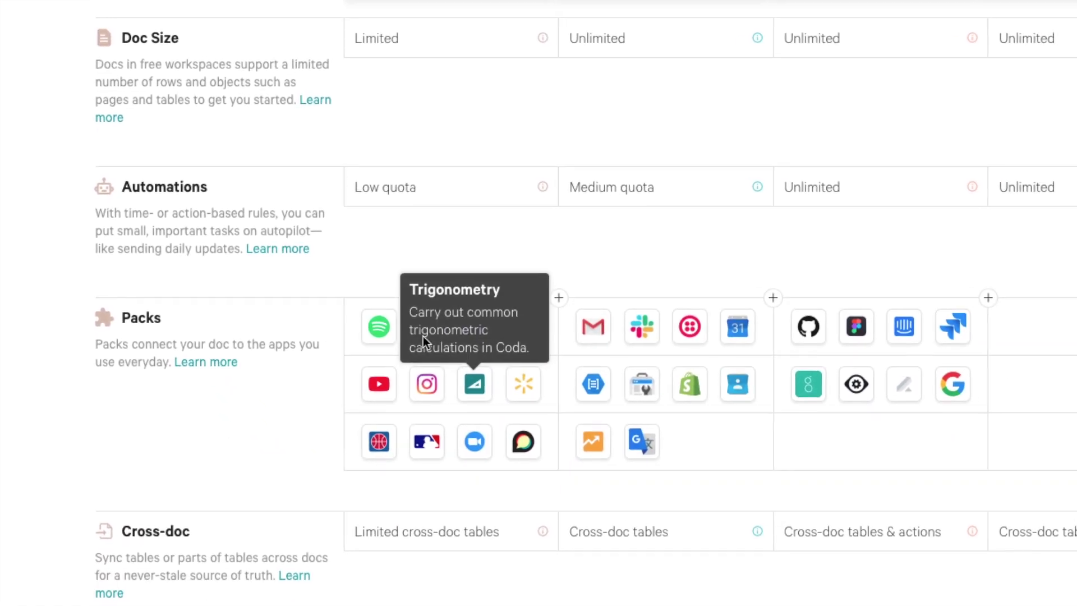
{"action": "scroll", "coordinate": [330, 257], "scroll_direction": "down", "scroll_amount": 2}
{"action": "scroll", "coordinate": [270, 191], "scroll_direction": "down", "scroll_amount": 2}
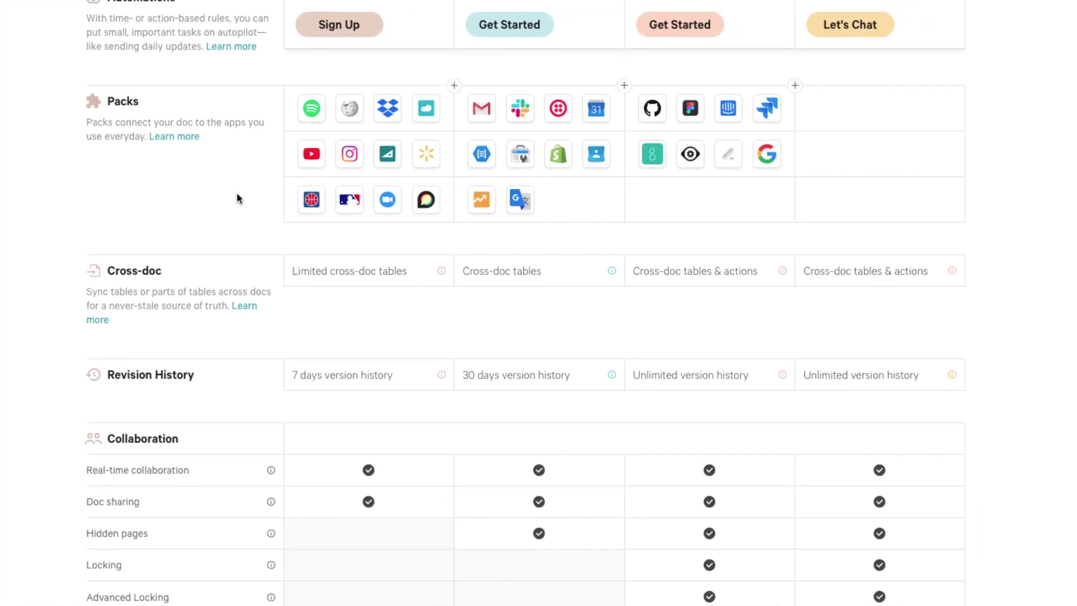
{"action": "scroll", "coordinate": [218, 191], "scroll_direction": "down", "scroll_amount": 2}
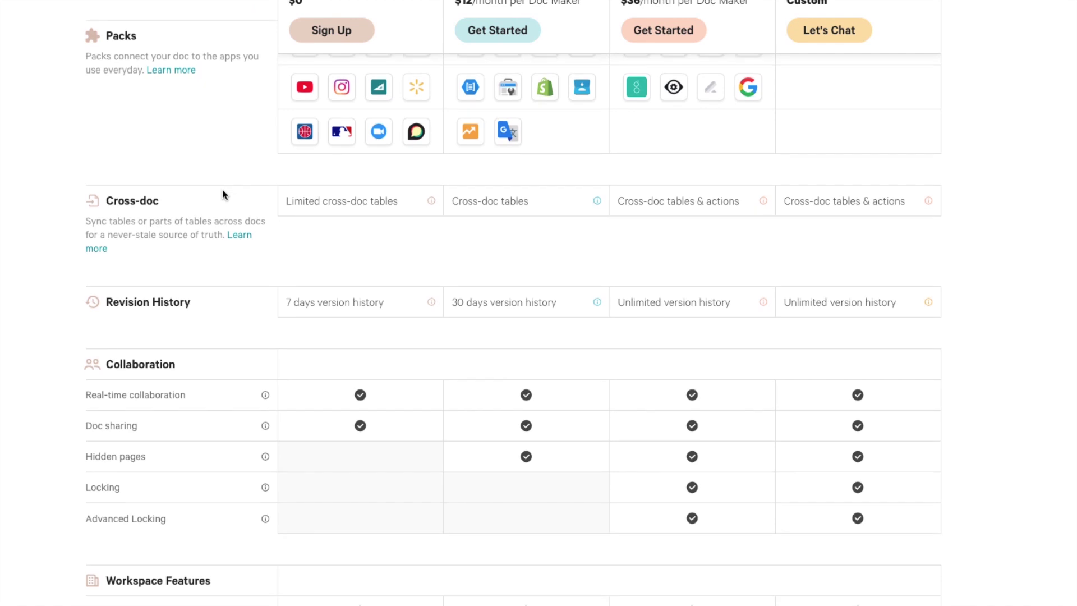
{"action": "scroll", "coordinate": [224, 195], "scroll_direction": "down", "scroll_amount": 12}
{"action": "scroll", "coordinate": [384, 247], "scroll_direction": "up", "scroll_amount": 13}
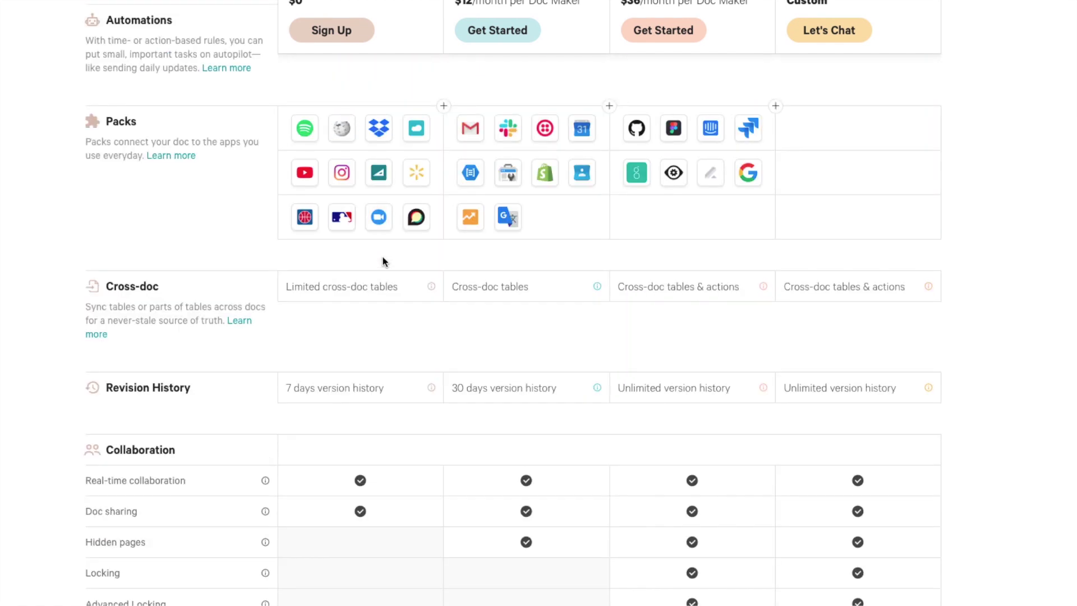
{"action": "scroll", "coordinate": [392, 280], "scroll_direction": "down", "scroll_amount": 4}
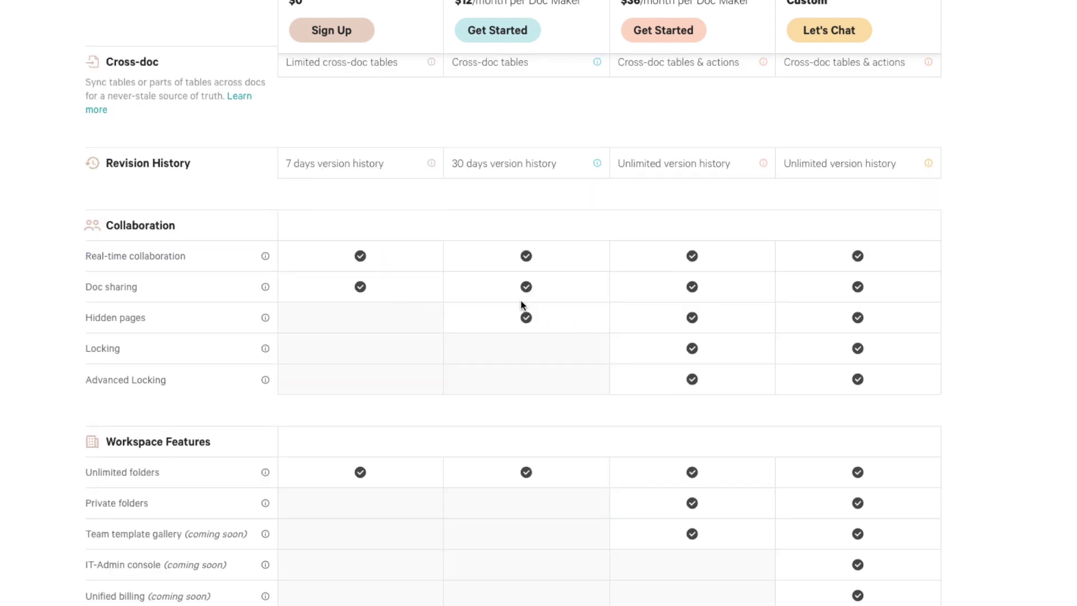
{"action": "scroll", "coordinate": [520, 302], "scroll_direction": "up", "scroll_amount": 13}
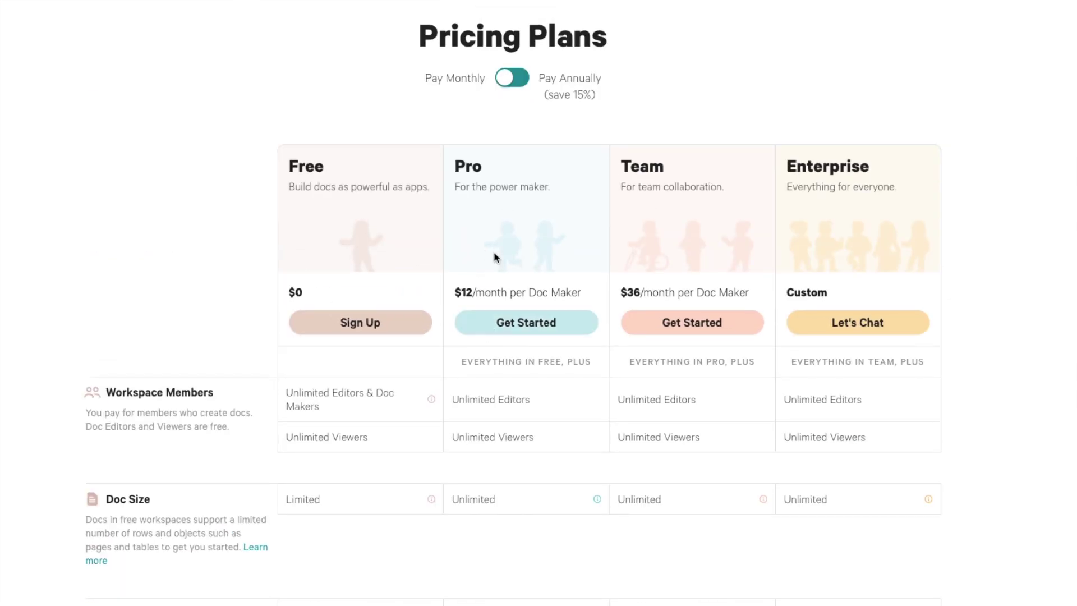
{"action": "scroll", "coordinate": [278, 222], "scroll_direction": "up", "scroll_amount": 1}
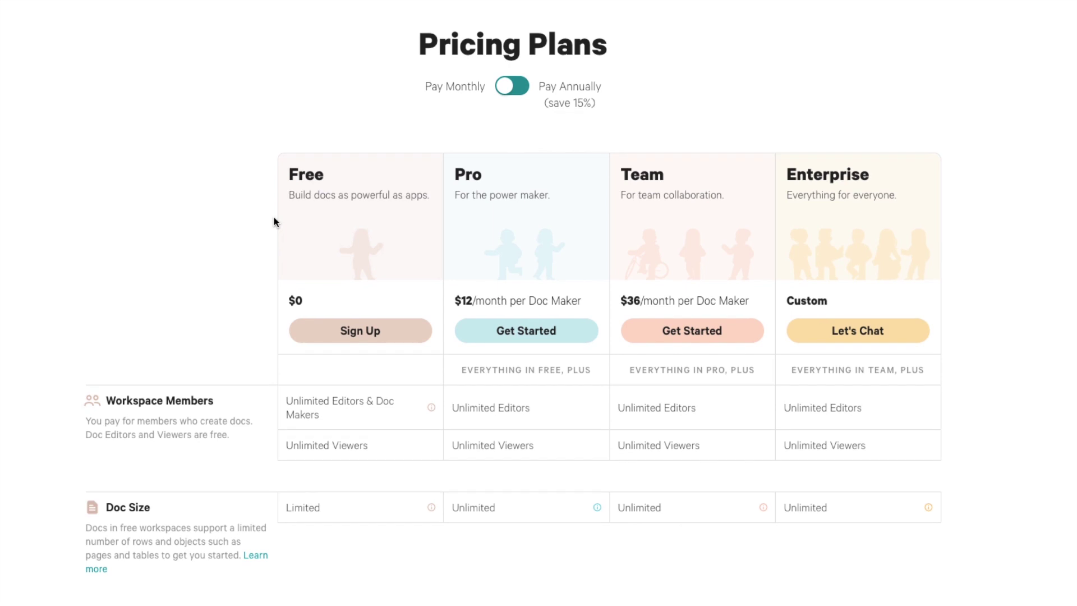
{"action": "scroll", "coordinate": [356, 217], "scroll_direction": "up", "scroll_amount": 2}
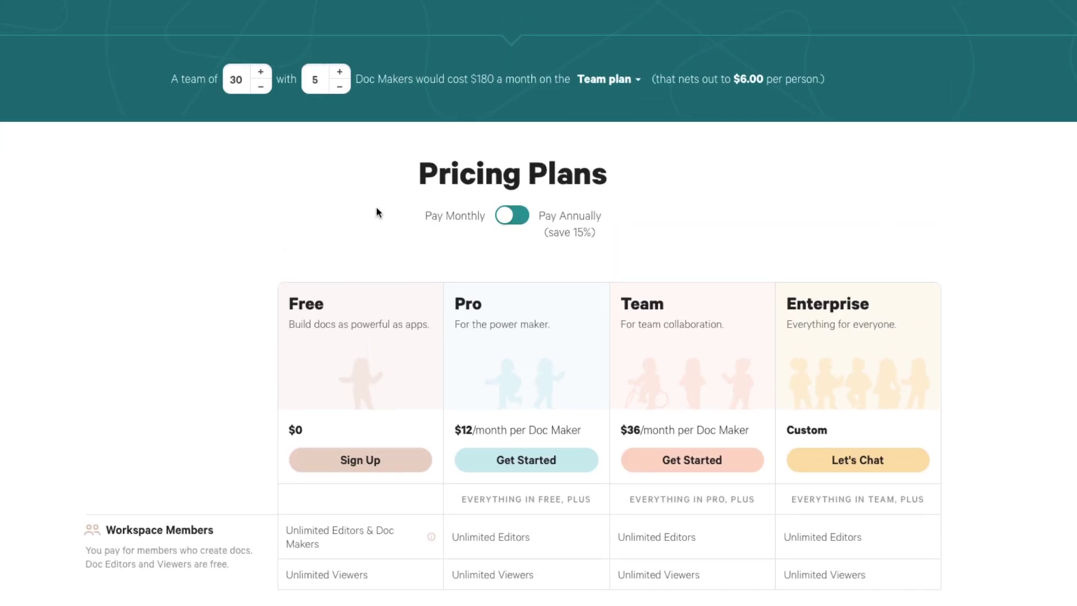
Scroll back up to the Team plan estimate of $180 a month for 30 people.
{"action": "scroll", "coordinate": [364, 227], "scroll_direction": "up", "scroll_amount": 1}
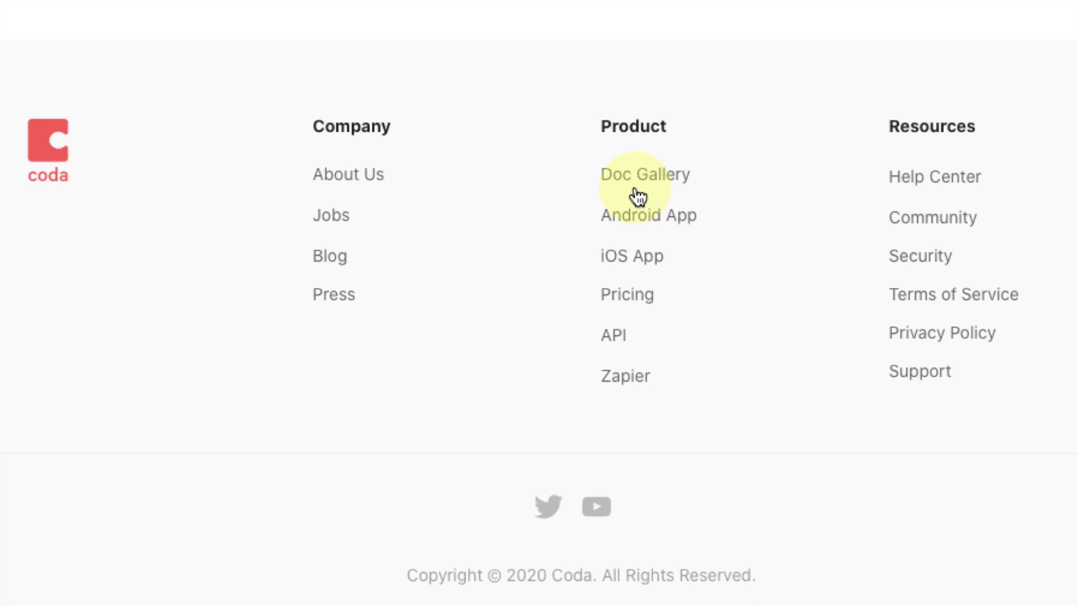
Browse the Doc Gallery cards, such as Companies Still Hiring and Virtual Spirit Week.
{"action": "left_click", "coordinate": [563, 399]}
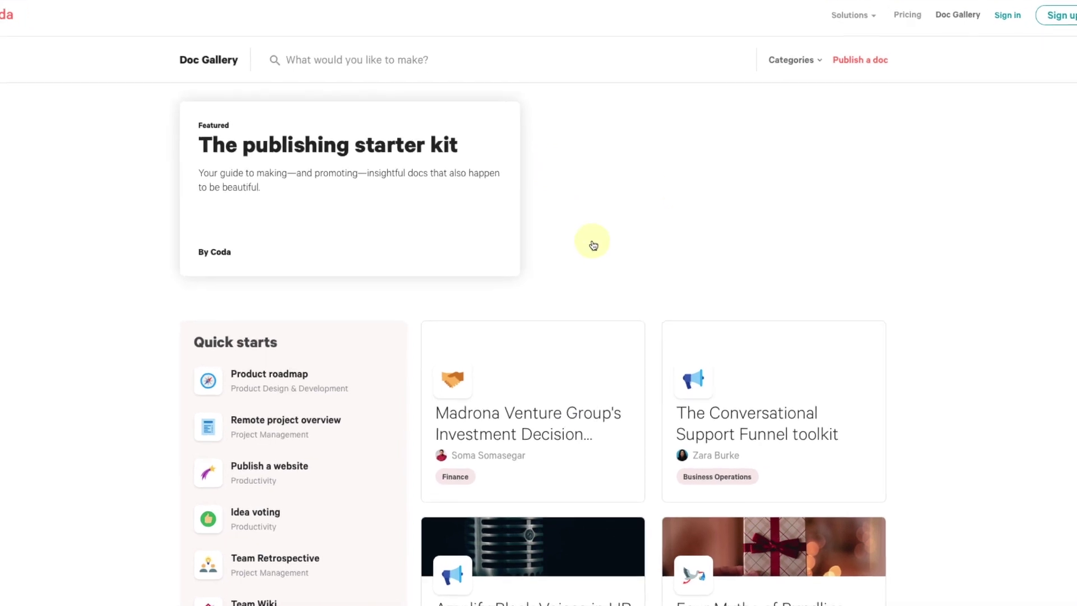
{"action": "scroll", "coordinate": [593, 245], "scroll_direction": "down", "scroll_amount": 6}
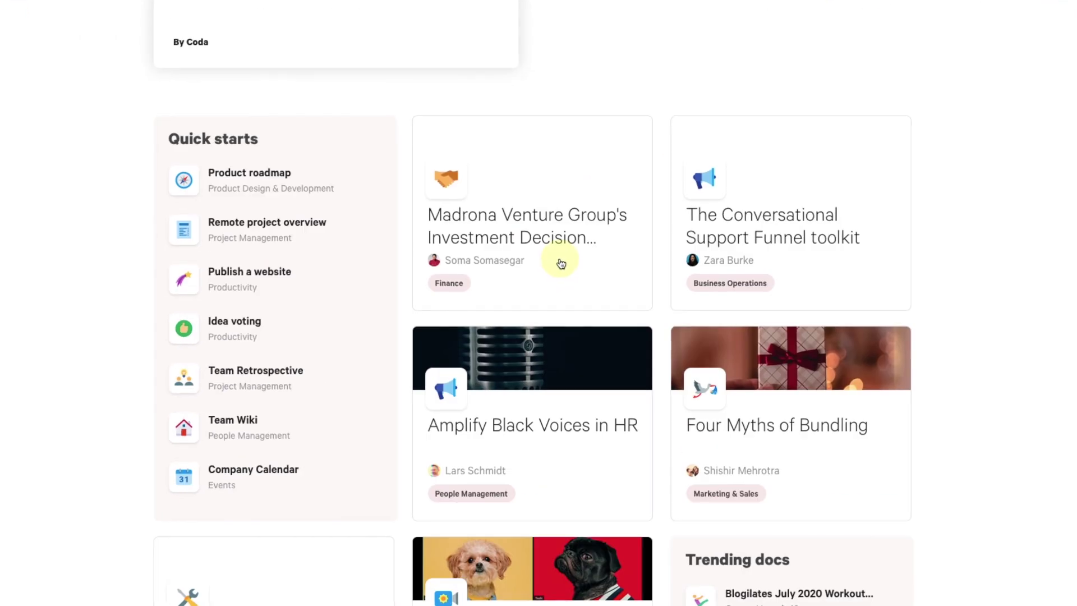
{"action": "scroll", "coordinate": [673, 276], "scroll_direction": "down", "scroll_amount": 6}
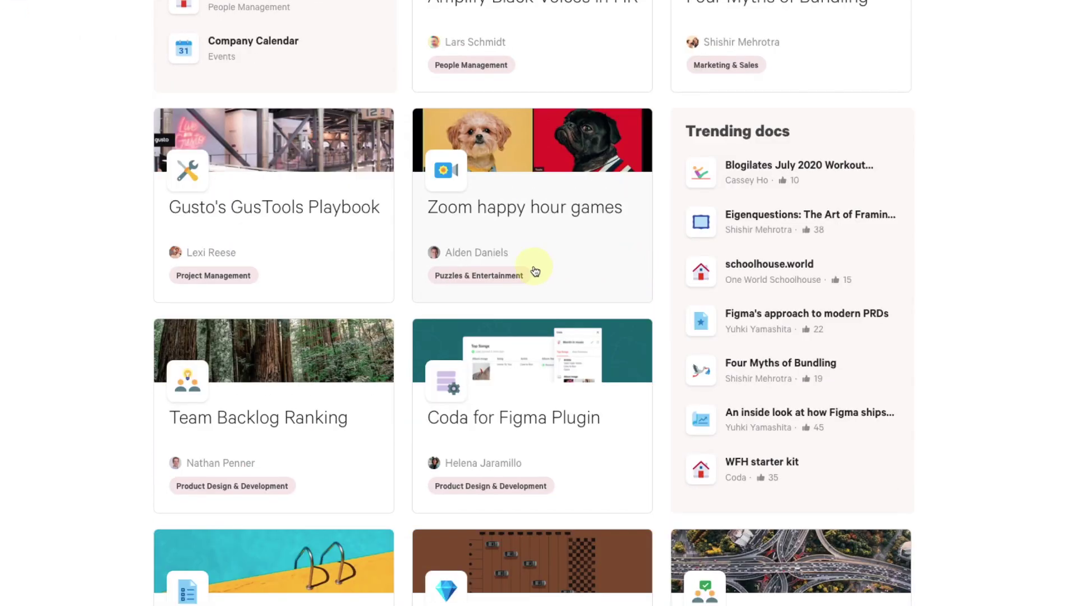
{"action": "scroll", "coordinate": [580, 269], "scroll_direction": "down", "scroll_amount": 2}
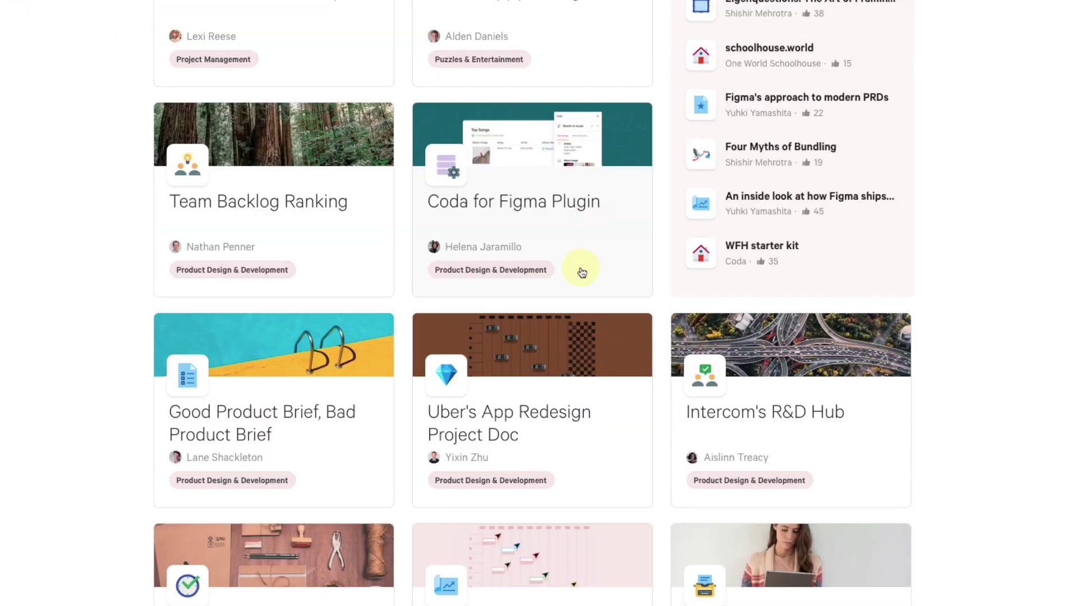
{"action": "scroll", "coordinate": [575, 255], "scroll_direction": "down", "scroll_amount": 3}
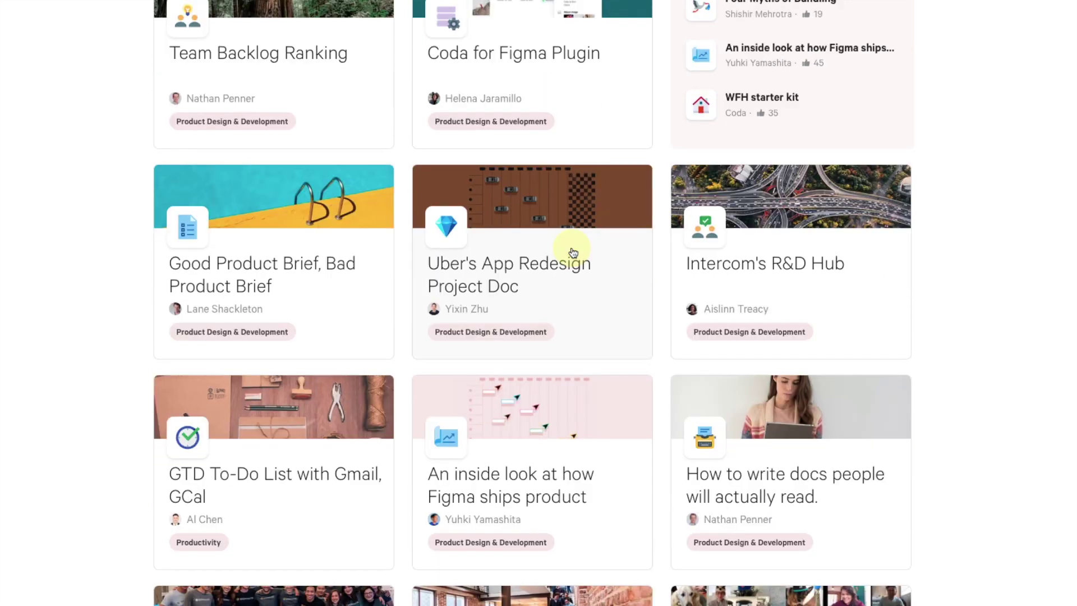
{"action": "scroll", "coordinate": [571, 256], "scroll_direction": "down", "scroll_amount": 3}
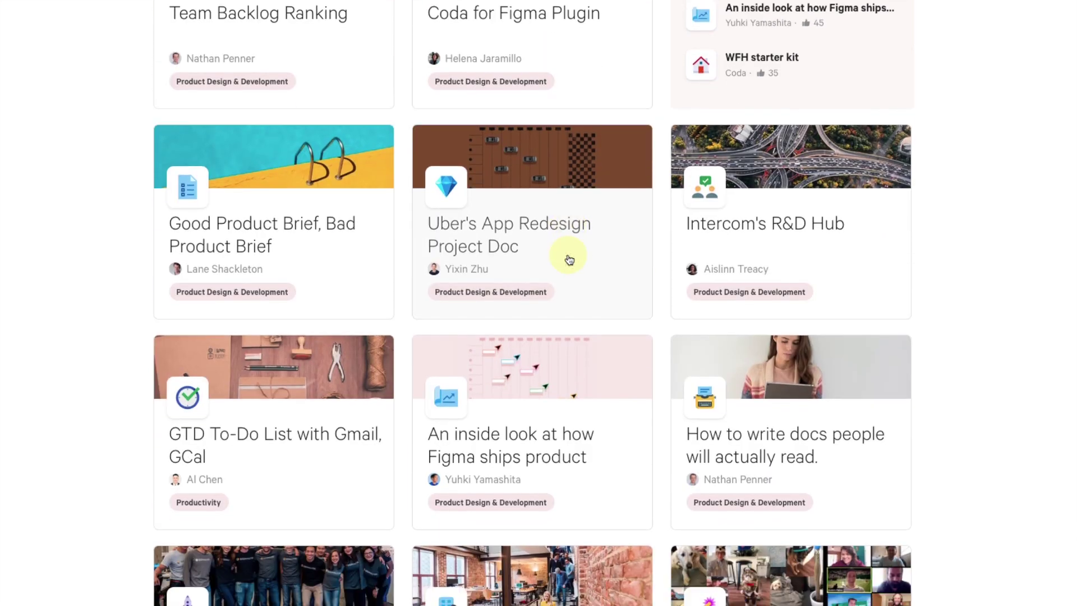
{"action": "scroll", "coordinate": [569, 259], "scroll_direction": "down", "scroll_amount": 2}
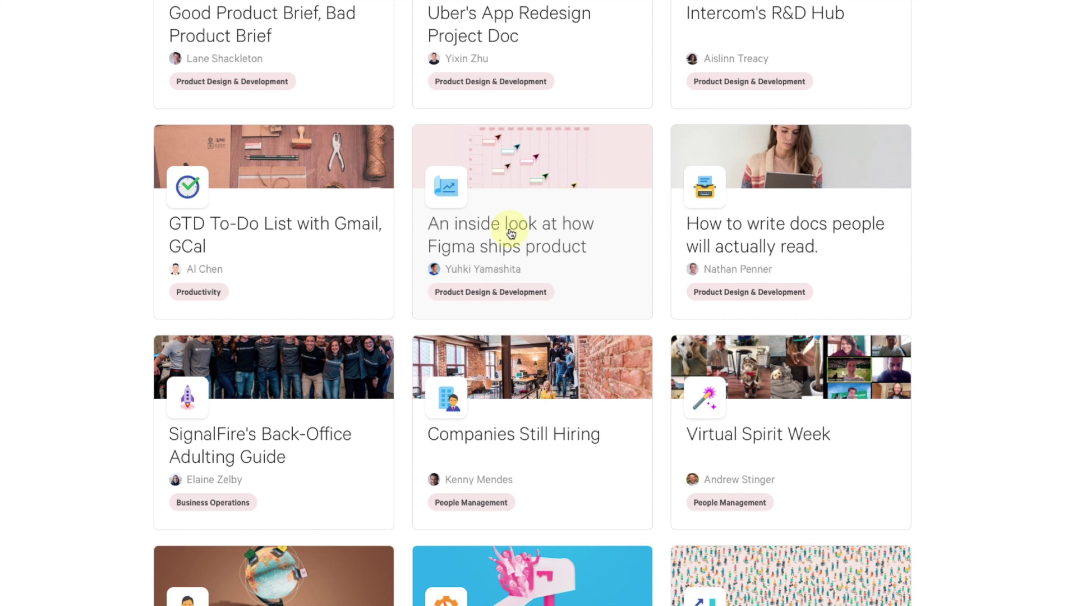
{"action": "scroll", "coordinate": [515, 236], "scroll_direction": "down", "scroll_amount": 3}
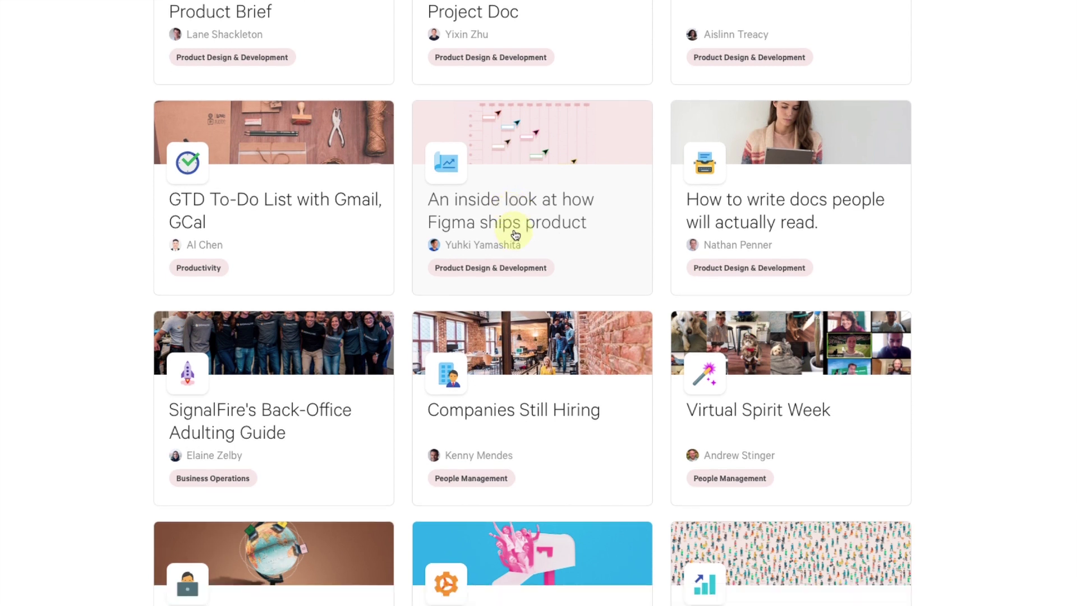
{"action": "scroll", "coordinate": [515, 235], "scroll_direction": "down", "scroll_amount": 2}
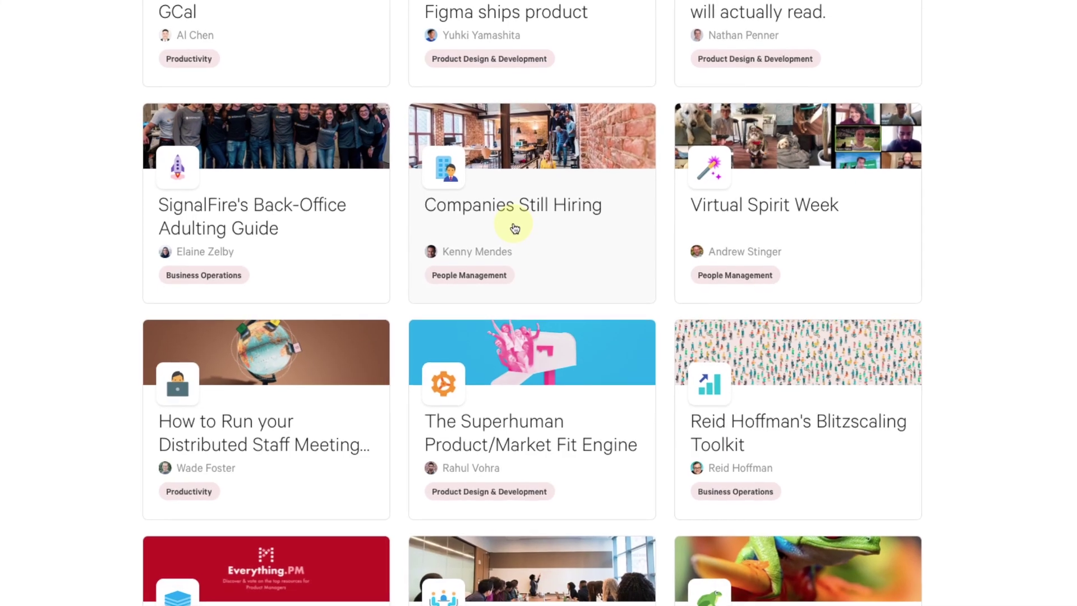